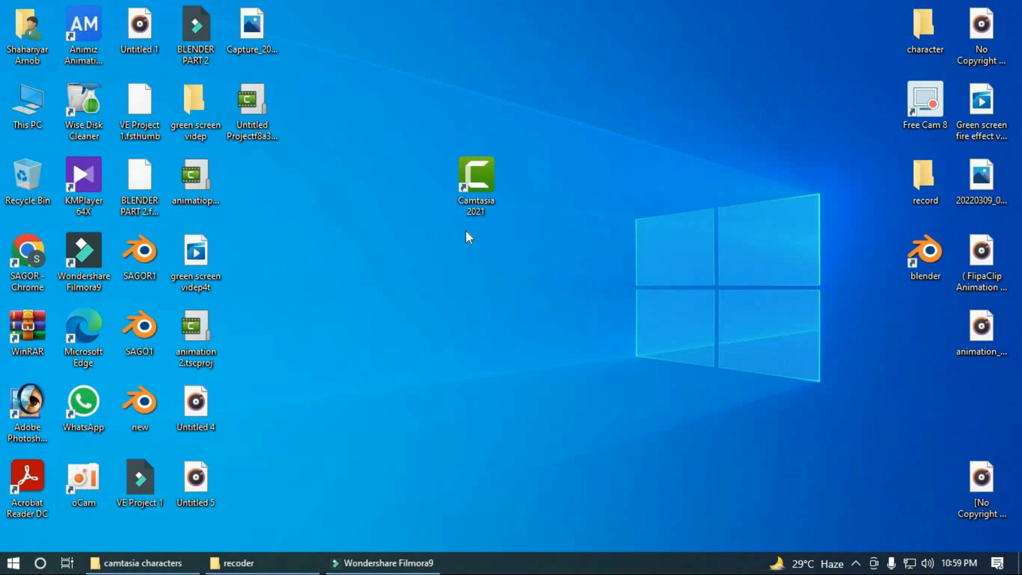
Step: Launch Camtasia 2021 and create a new project
{"action": "mouse_move", "coordinate": [474, 200]}
{"action": "left_mouse_down"}
{"action": "mouse_move", "coordinate": [468, 257]}
{"action": "mouse_move", "coordinate": [498, 232]}
{"action": "mouse_move", "coordinate": [468, 211]}
{"action": "mouse_move", "coordinate": [479, 254]}
{"action": "mouse_move", "coordinate": [488, 205]}
{"action": "mouse_move", "coordinate": [470, 203]}
{"action": "left_mouse_up"}
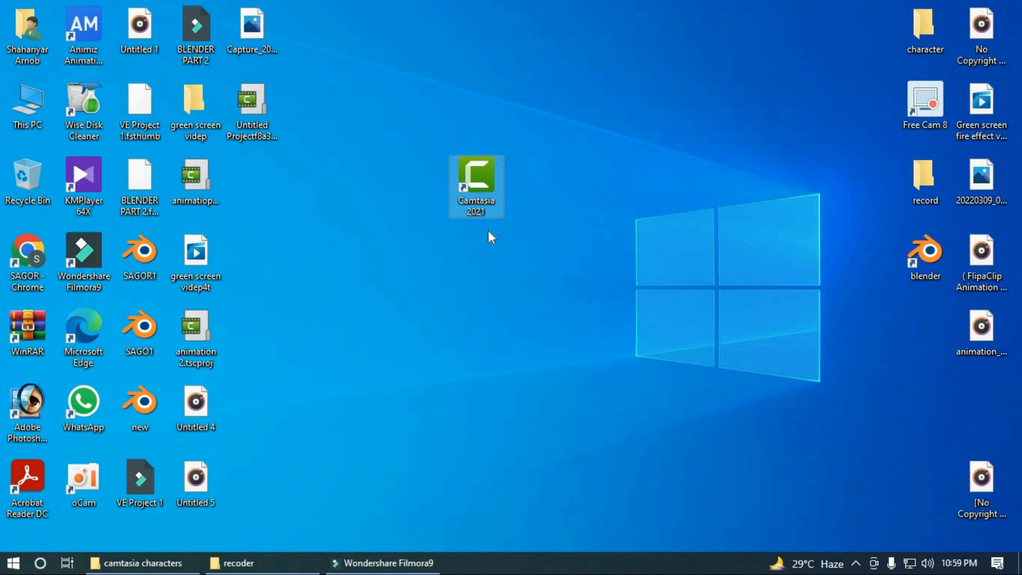
{"action": "double_click", "coordinate": [484, 196]}
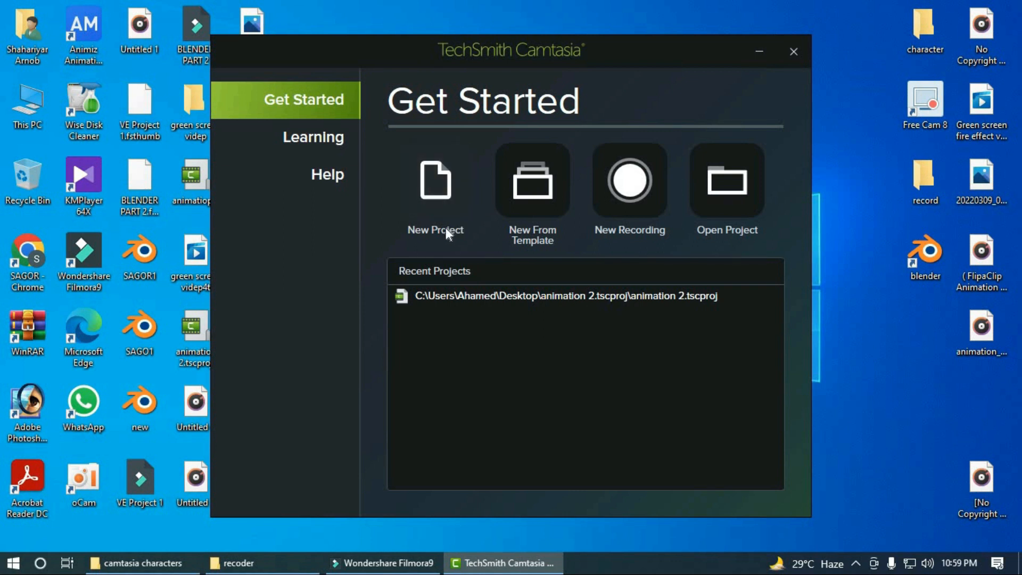
{"action": "left_click", "coordinate": [442, 198]}
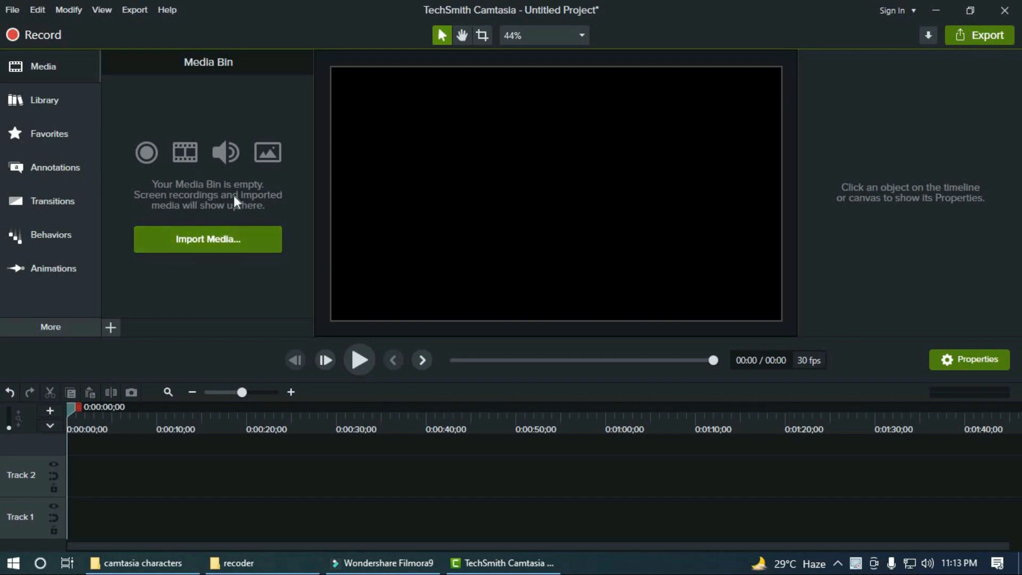
Step: Import the park 1 image from the pic folder into the media bin
{"action": "left_click", "coordinate": [204, 238]}
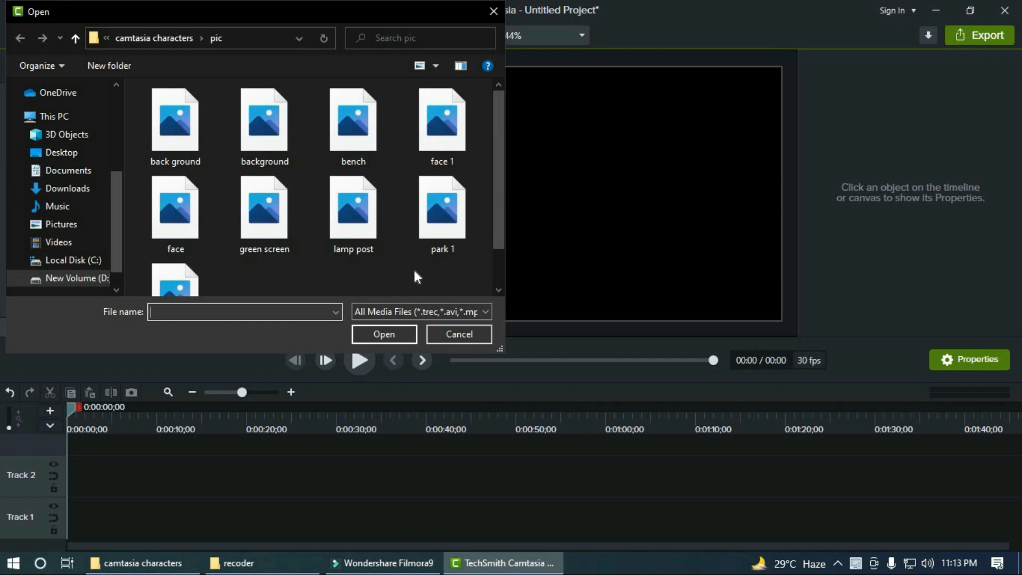
{"action": "left_click", "coordinate": [452, 230]}
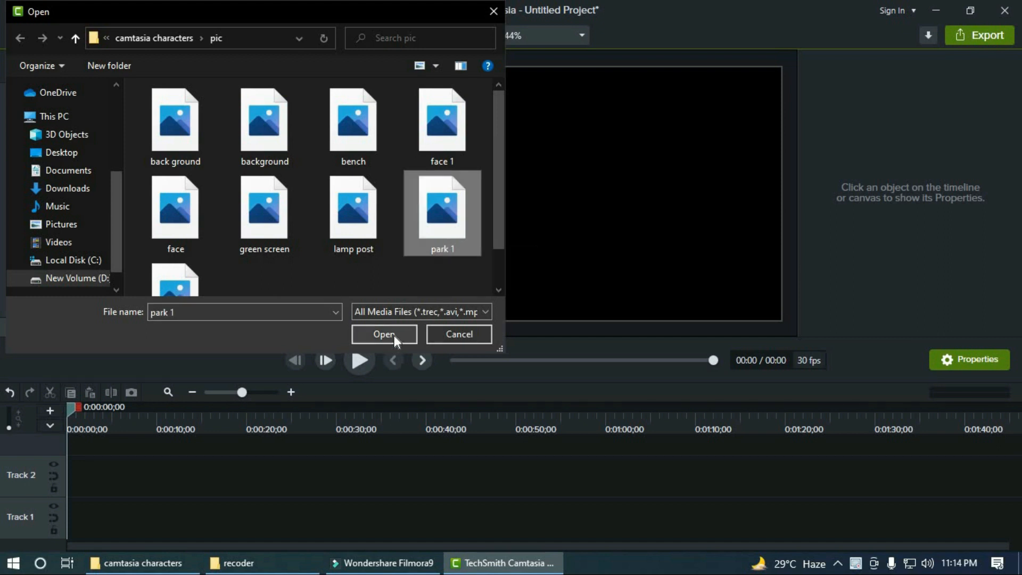
{"action": "left_click", "coordinate": [394, 335]}
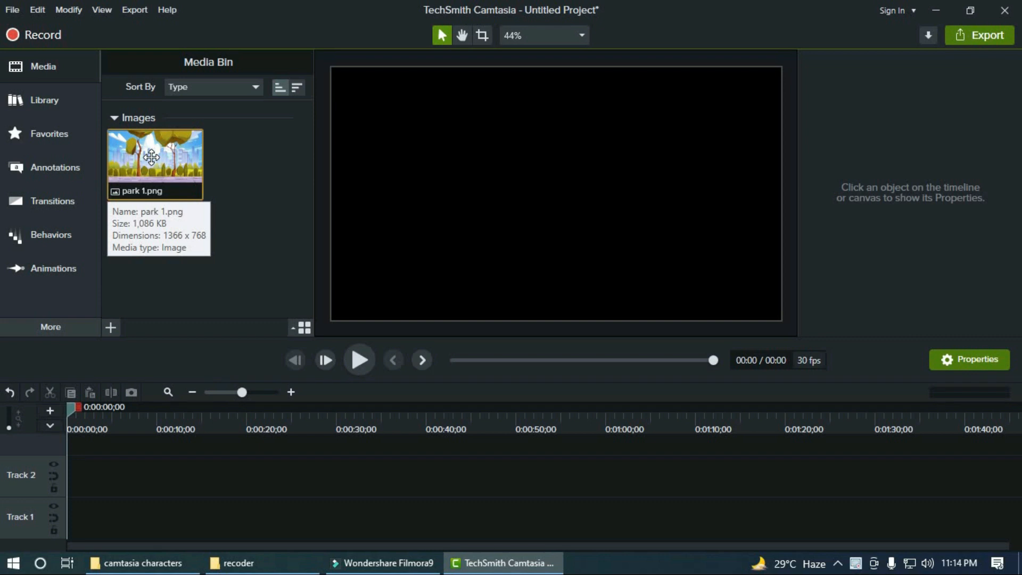
Step: Place the park 1 image at the start of Track 1 and extend its clip to about 43 seconds
{"action": "left_click_drag", "start_coordinate": [151, 156], "coordinate": [64, 525]}
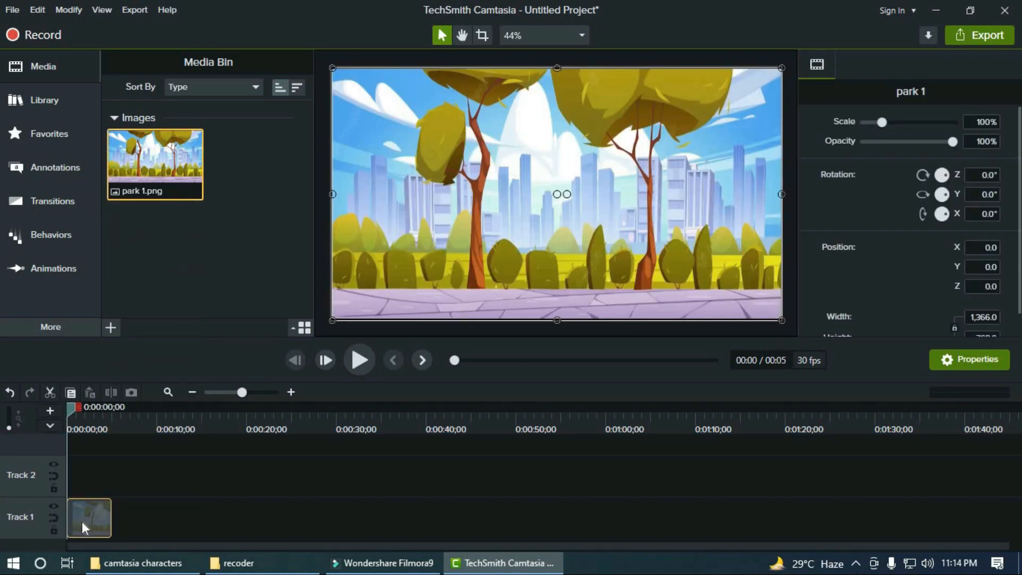
{"action": "left_click_drag", "start_coordinate": [106, 522], "coordinate": [34, 413]}
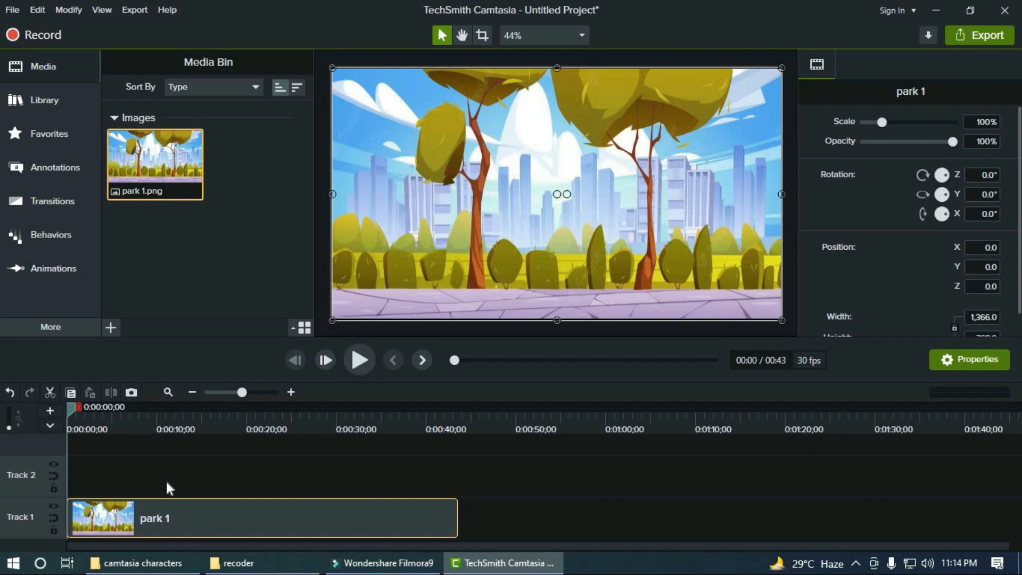
{"action": "left_click", "coordinate": [53, 530]}
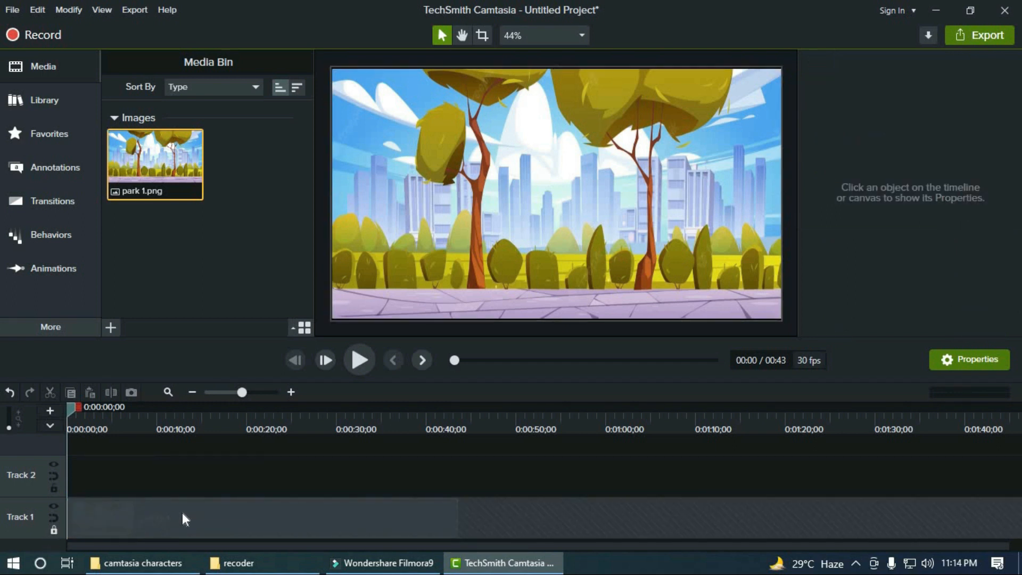
{"action": "left_click", "coordinate": [54, 530]}
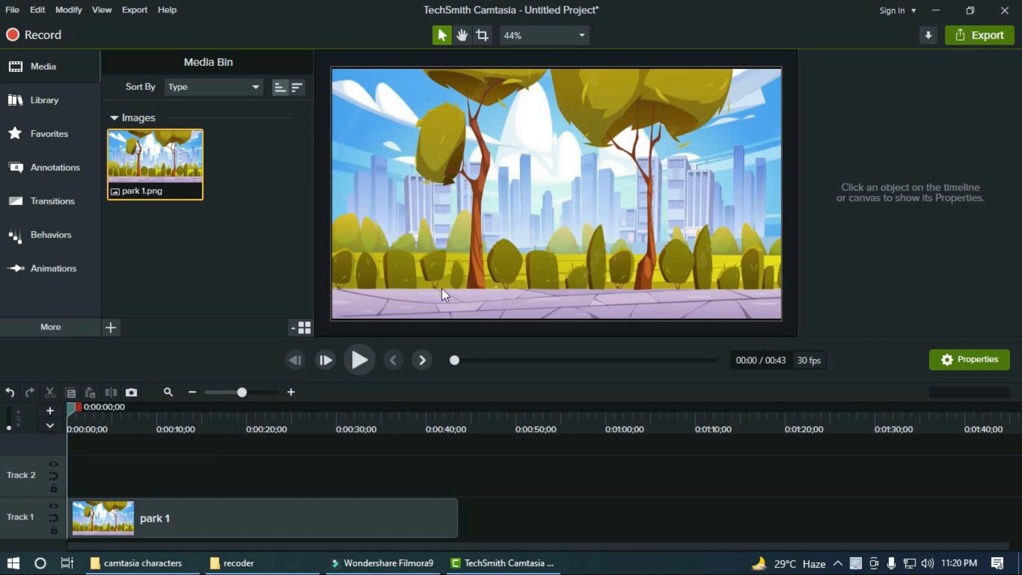
Step: Import the bench image from the pic folder into the media bin
{"action": "left_click", "coordinate": [114, 330]}
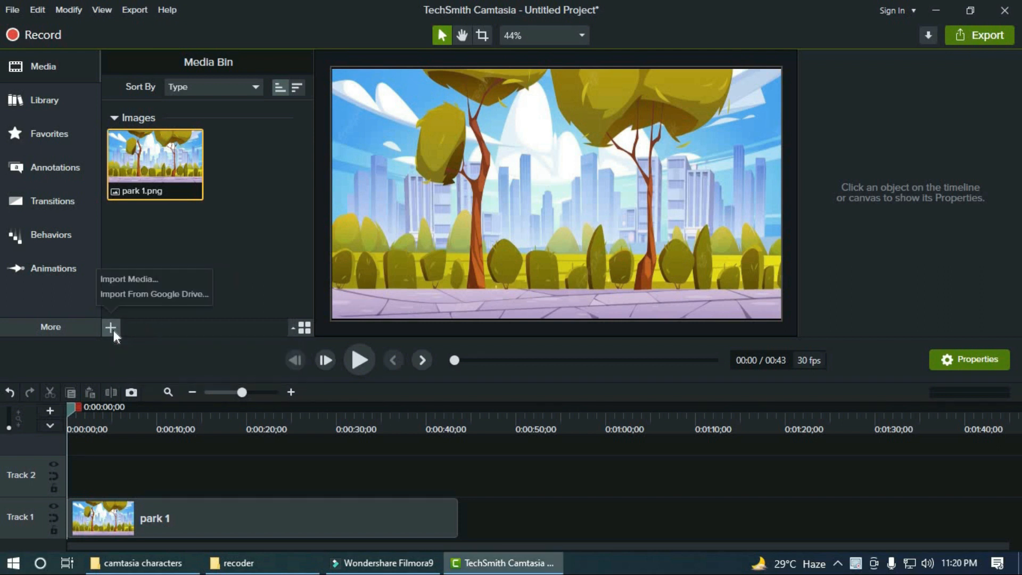
{"action": "left_click", "coordinate": [131, 279]}
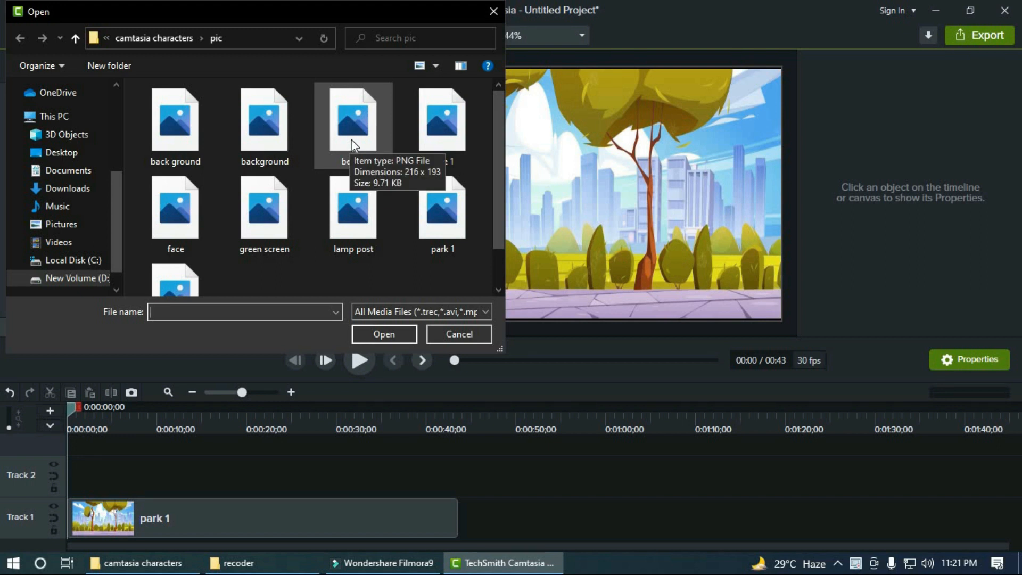
{"action": "left_click", "coordinate": [352, 144]}
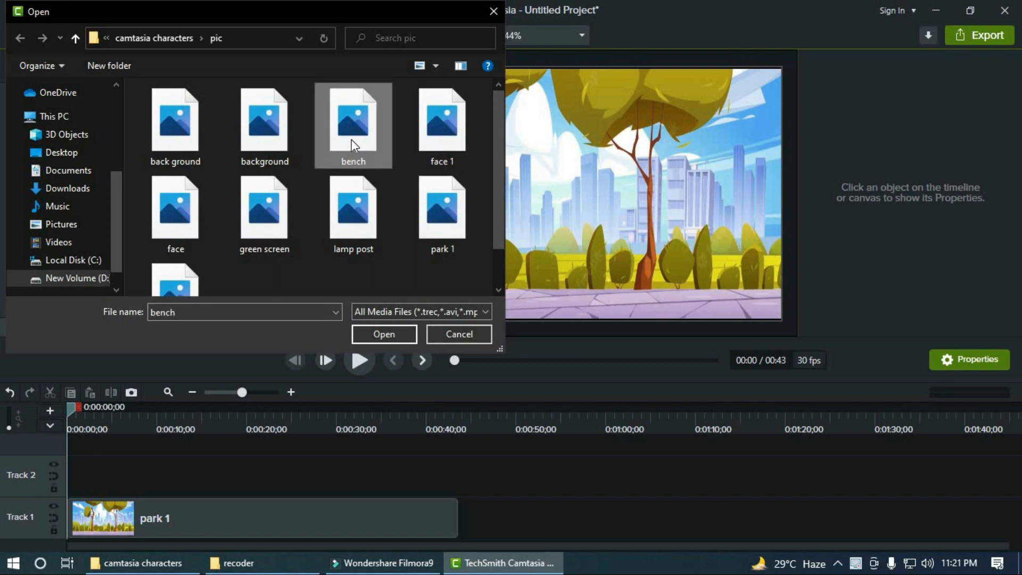
{"action": "left_click", "coordinate": [390, 338]}
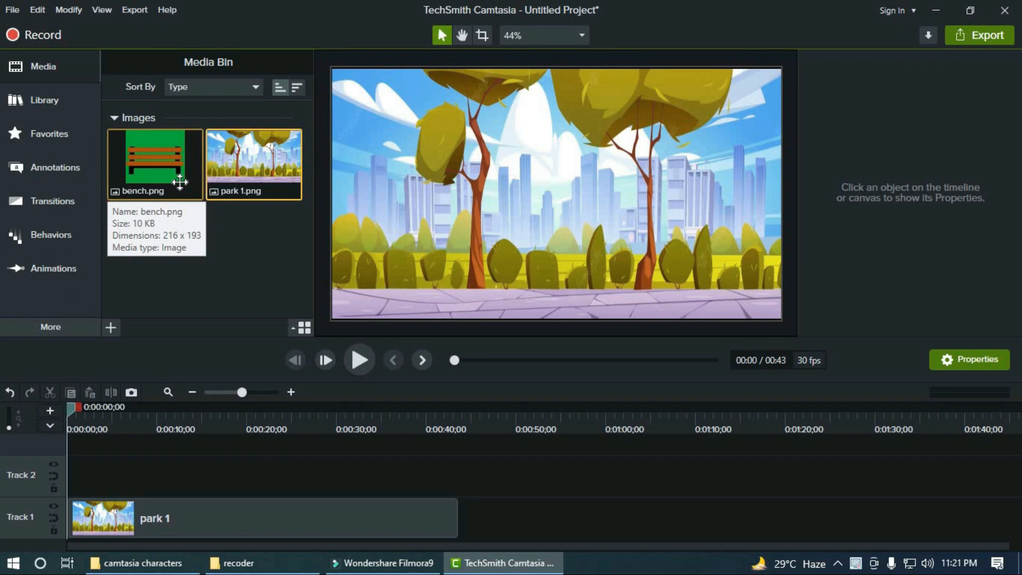
Step: Place the bench image at the start of Track 2, enlarge it to about 210% and position it on the lower-left pavement of the park scene
{"action": "left_click_drag", "start_coordinate": [176, 177], "coordinate": [65, 477]}
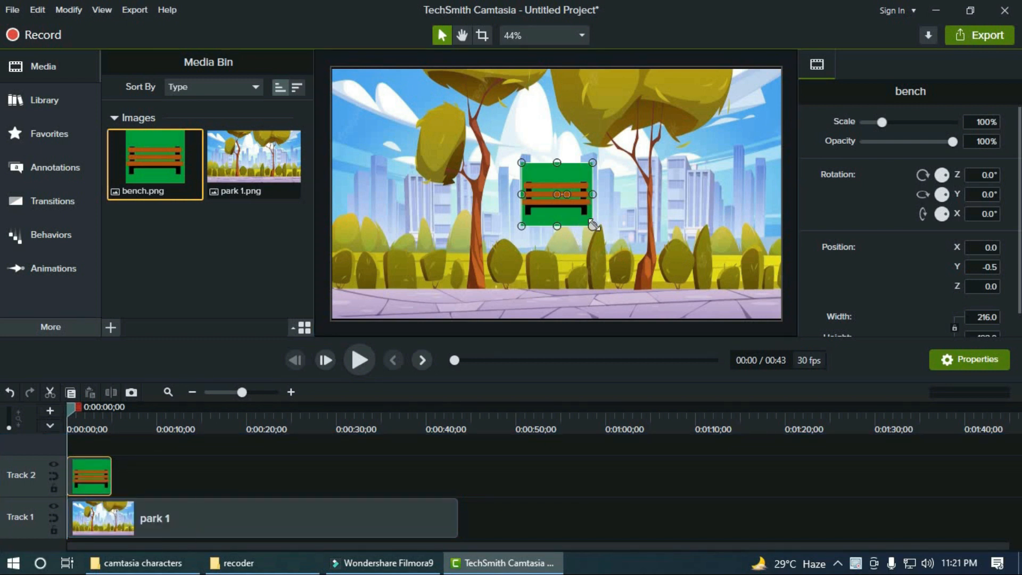
{"action": "left_click_drag", "start_coordinate": [593, 225], "coordinate": [638, 288]}
{"action": "left_click_drag", "start_coordinate": [637, 288], "coordinate": [487, 277]}
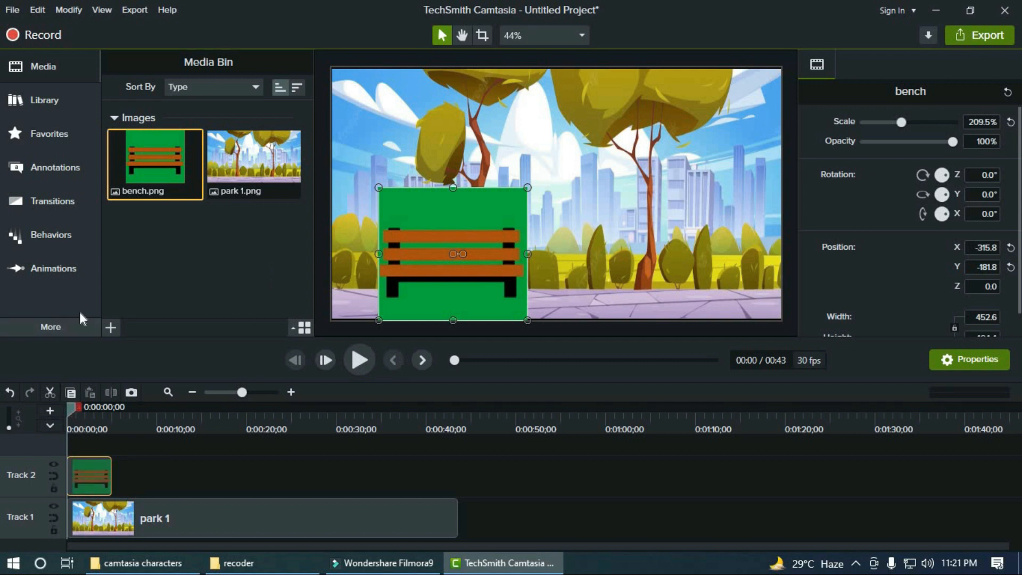
Step: Apply the Remove a Color visual effect to the bench clip on Track 2
{"action": "left_click", "coordinate": [68, 330]}
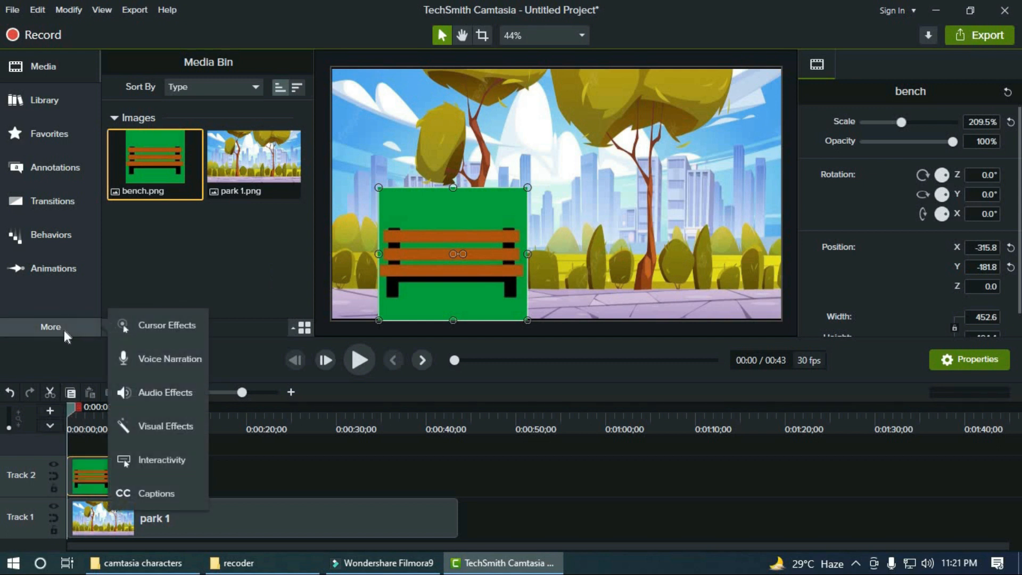
{"action": "left_click", "coordinate": [181, 426]}
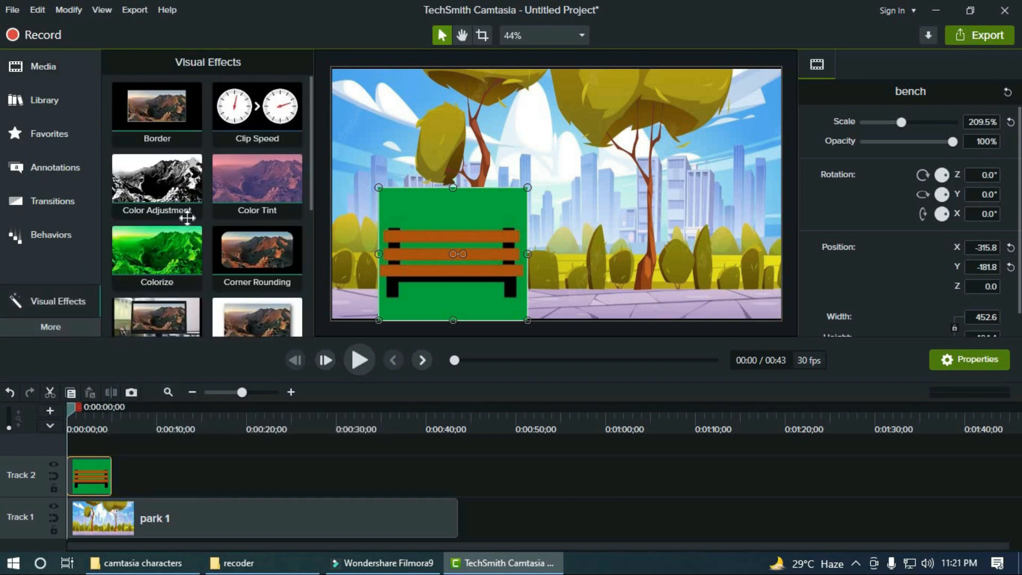
{"action": "scroll", "coordinate": [187, 218], "scroll_direction": "down", "scroll_amount": 5}
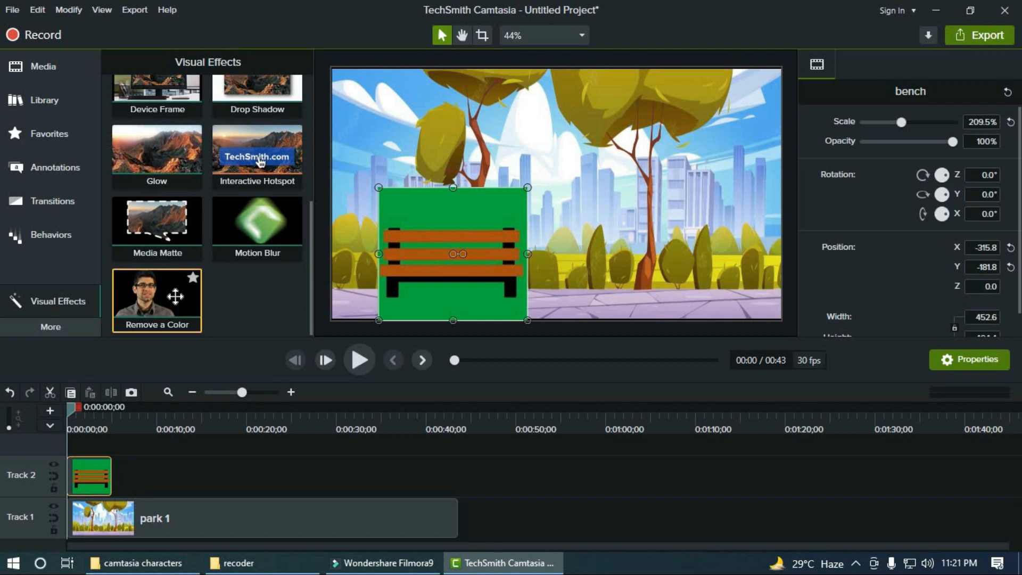
{"action": "left_click_drag", "start_coordinate": [175, 296], "coordinate": [100, 468]}
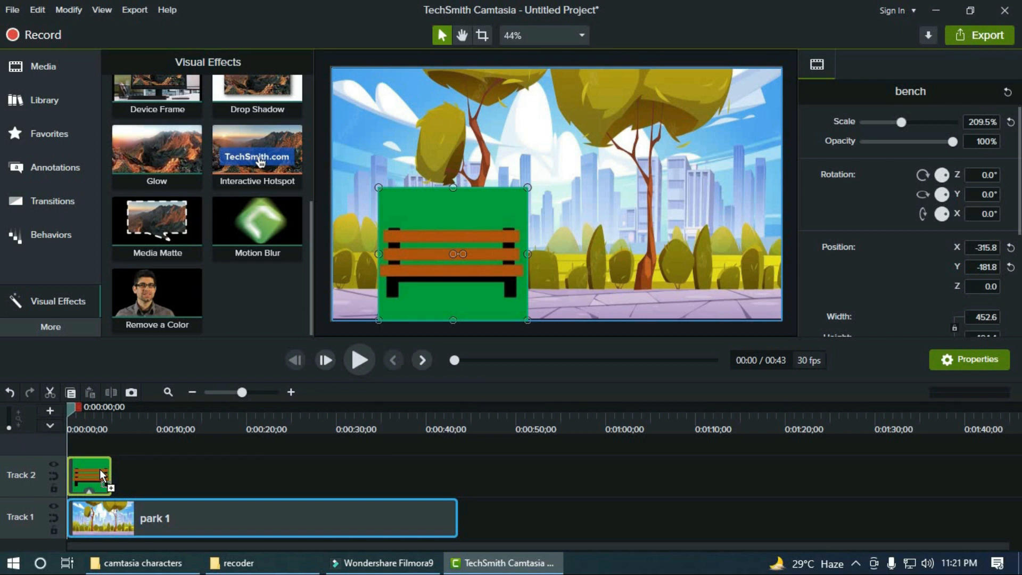
{"action": "left_click_drag", "start_coordinate": [100, 468], "coordinate": [100, 468]}
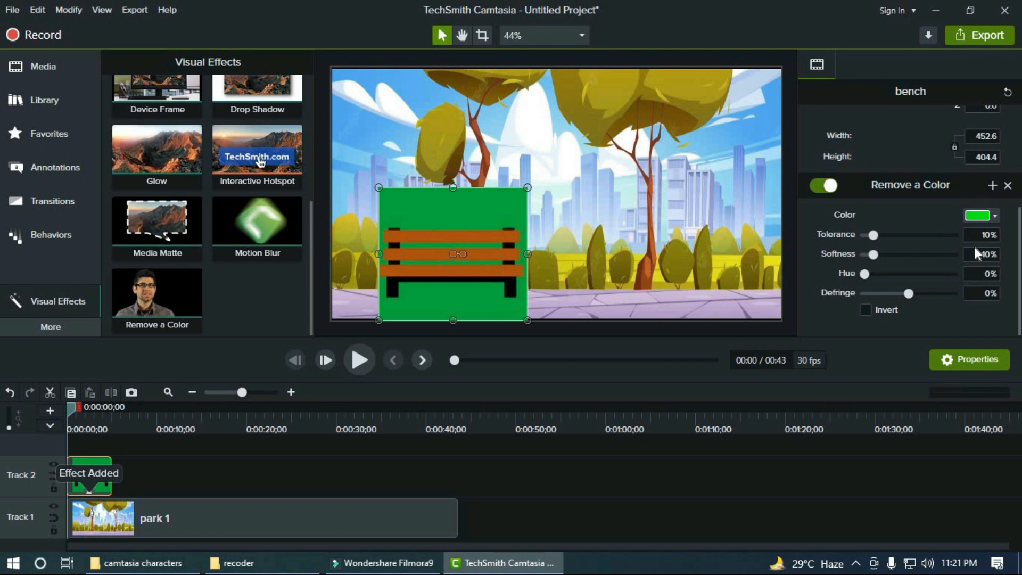
Step: Sample the bench's green background as the color to remove, with tolerance at 33% and softness at 23%
{"action": "left_click", "coordinate": [982, 214]}
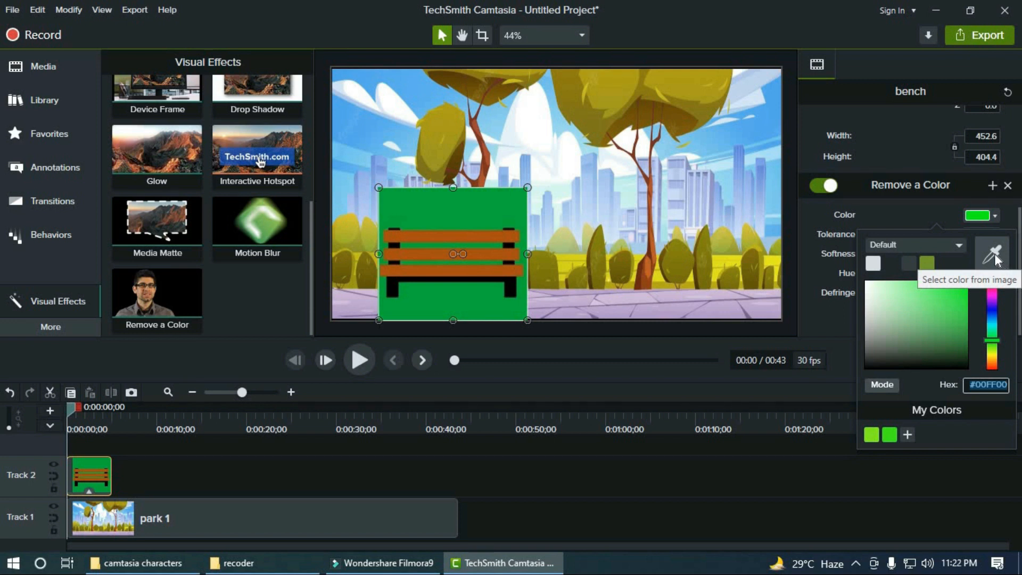
{"action": "left_click", "coordinate": [993, 254]}
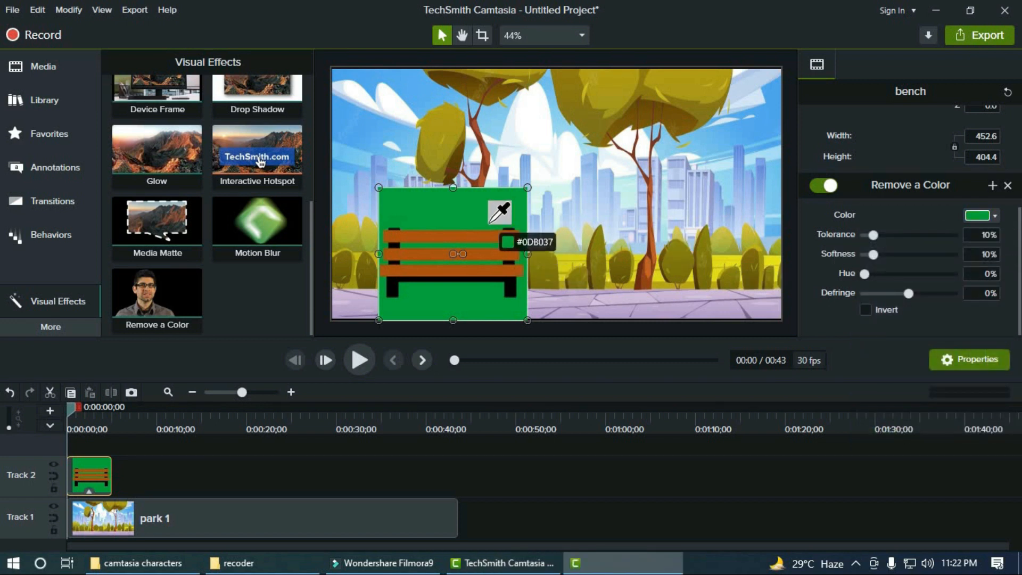
{"action": "left_click", "coordinate": [495, 205]}
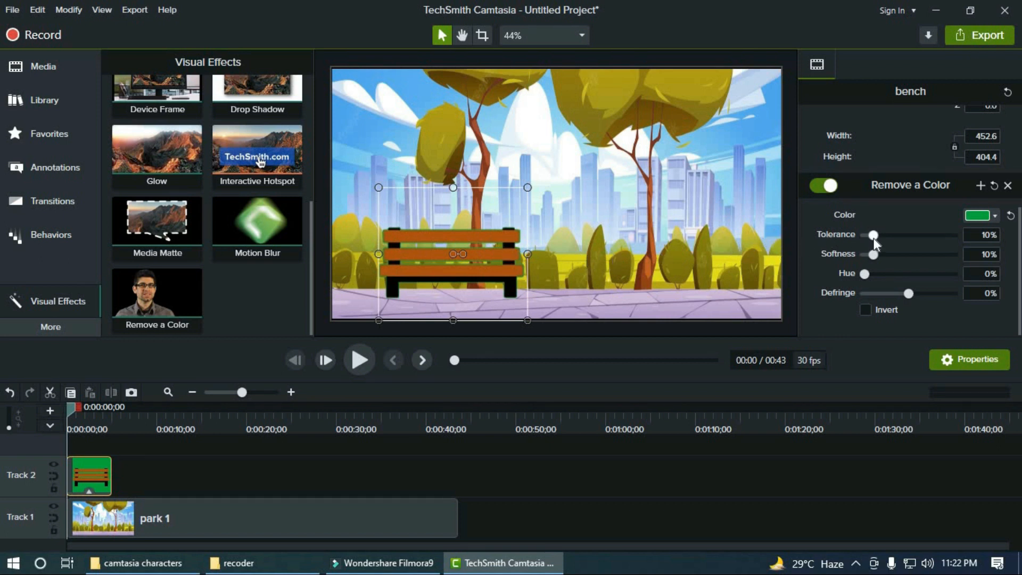
{"action": "left_click_drag", "start_coordinate": [873, 238], "coordinate": [884, 256]}
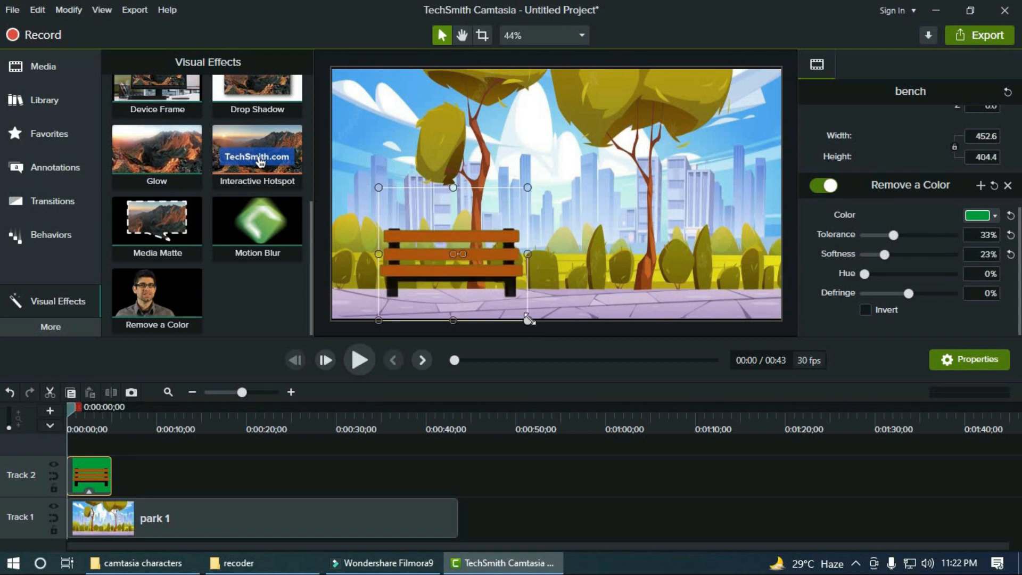
Step: Shift the bench slightly rightward in the scene and extend its clip to match the end of the park 1 clip
{"action": "left_click_drag", "start_coordinate": [492, 253], "coordinate": [502, 253]}
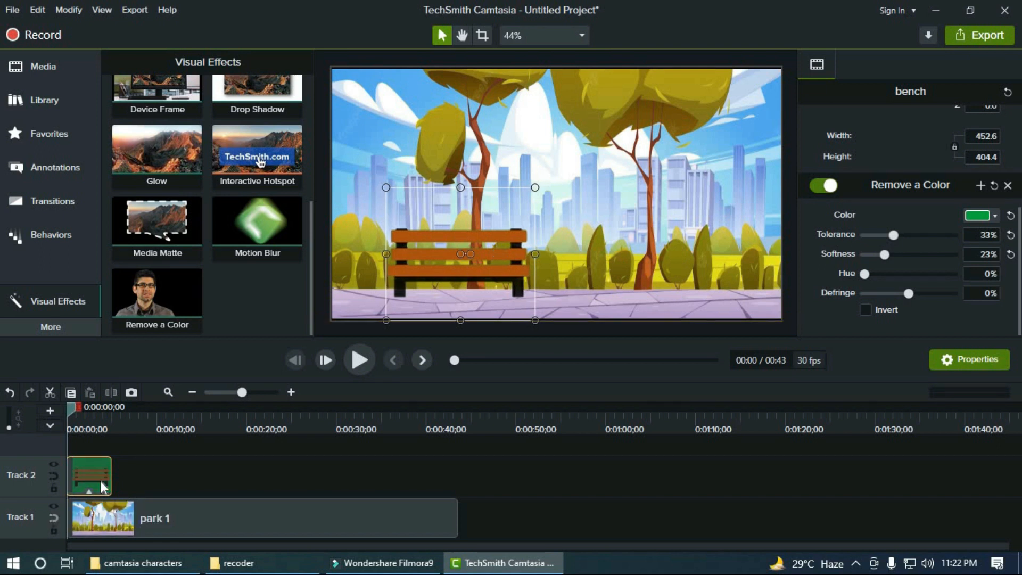
{"action": "left_click_drag", "start_coordinate": [106, 477], "coordinate": [215, 477]}
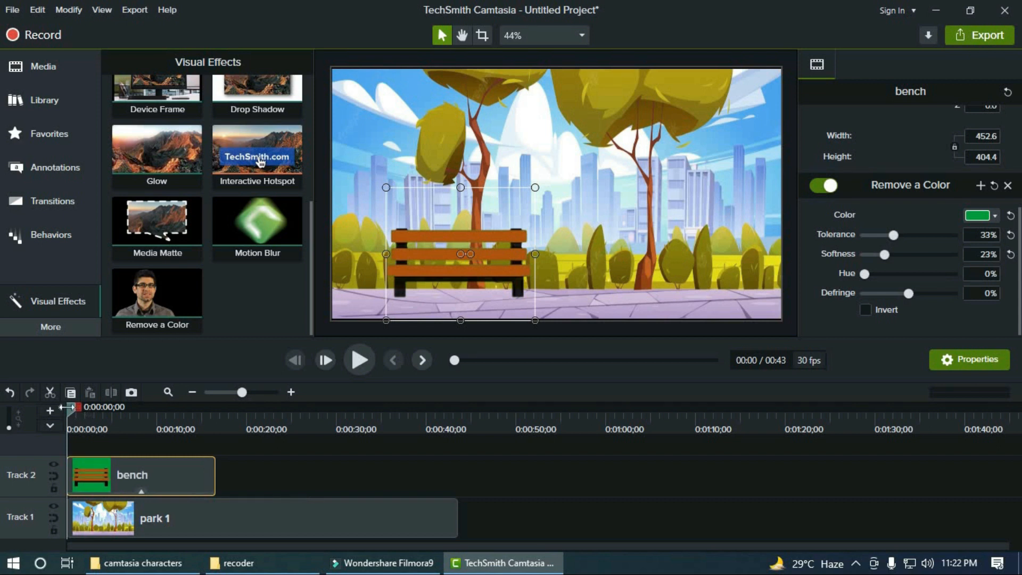
{"action": "left_click_drag", "start_coordinate": [69, 406], "coordinate": [154, 405]}
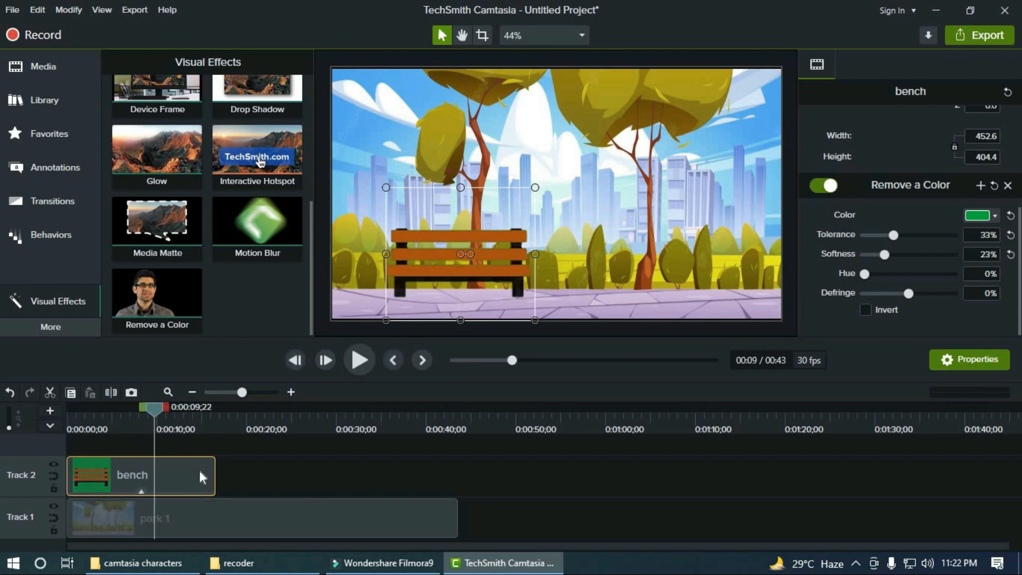
{"action": "left_click_drag", "start_coordinate": [215, 474], "coordinate": [457, 487]}
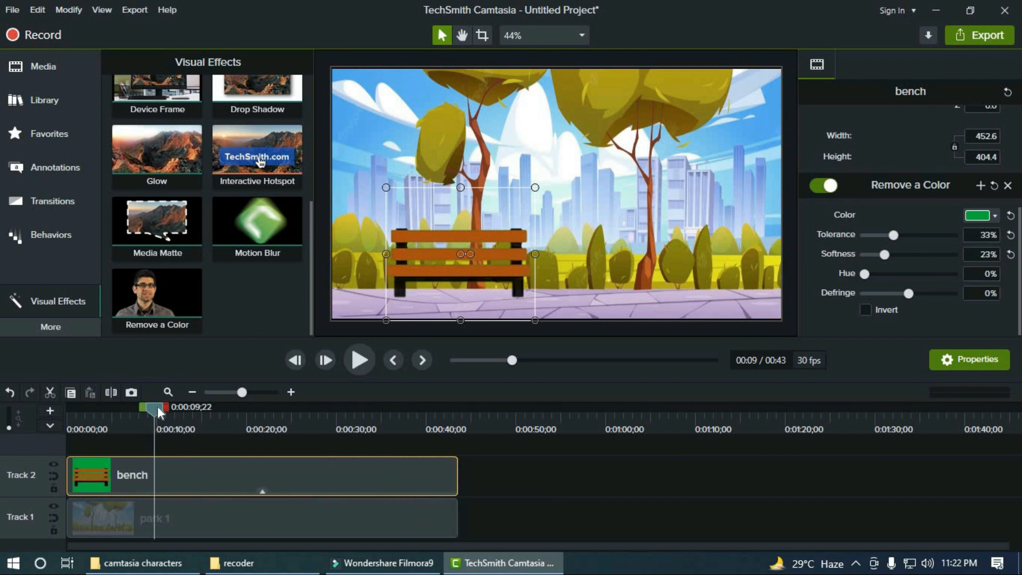
{"action": "left_click_drag", "start_coordinate": [158, 407], "coordinate": [43, 433]}
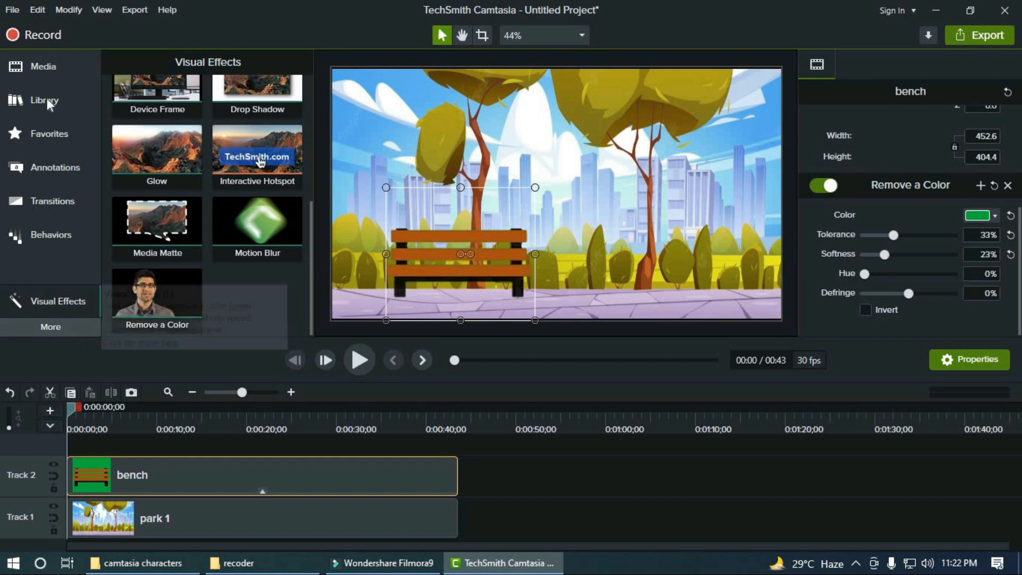
Step: Import the lamp post image from the pic folder into the media bin
{"action": "left_click", "coordinate": [46, 71]}
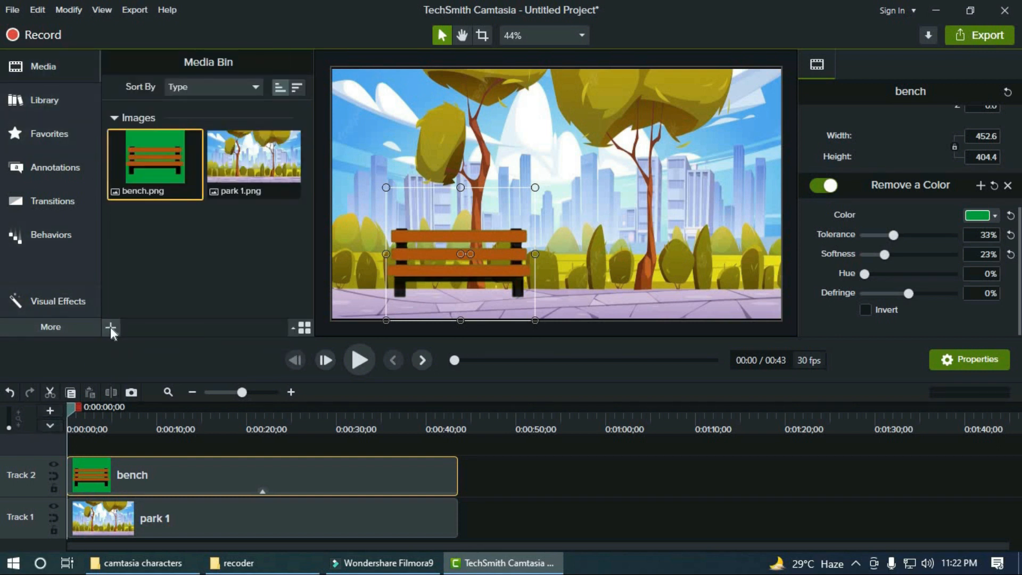
{"action": "left_click", "coordinate": [110, 327]}
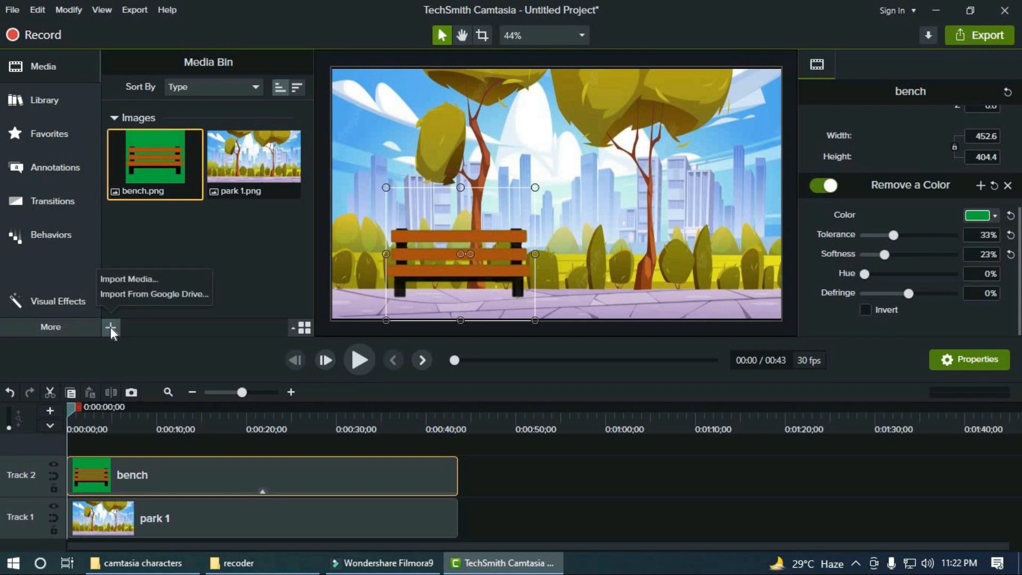
{"action": "left_click", "coordinate": [117, 282]}
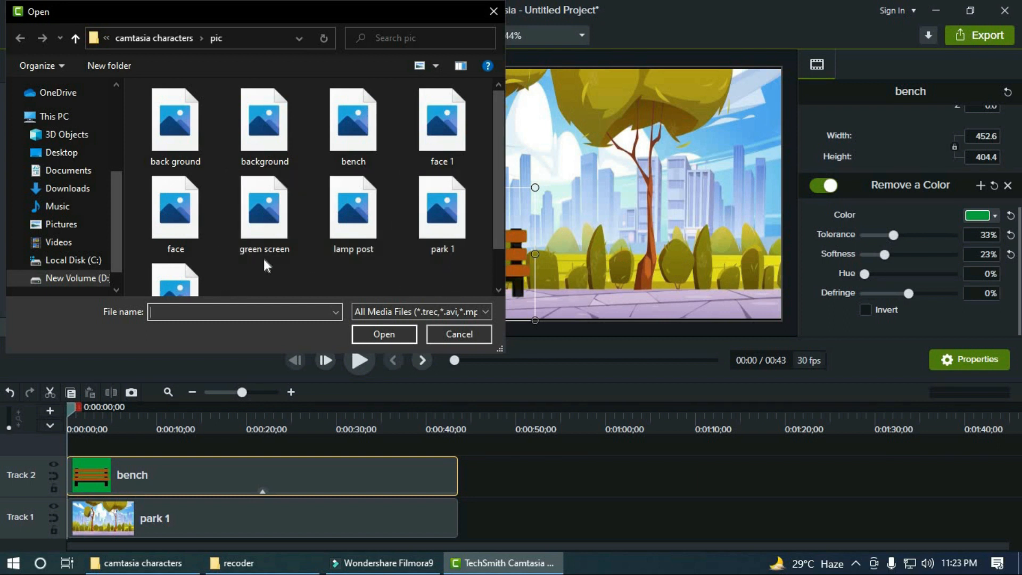
{"action": "scroll", "coordinate": [263, 259], "scroll_direction": "down", "scroll_amount": 1}
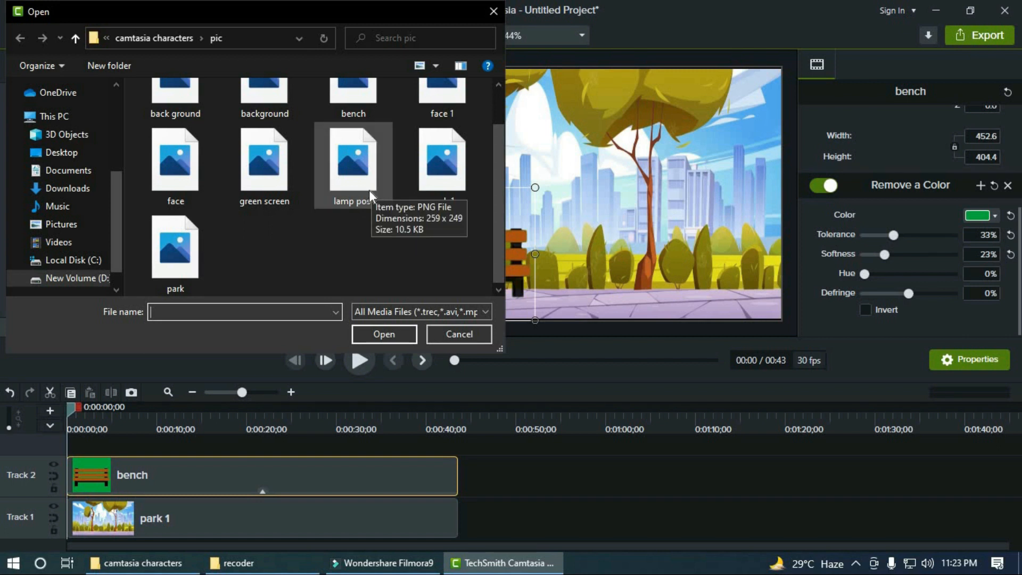
{"action": "left_click", "coordinate": [370, 173]}
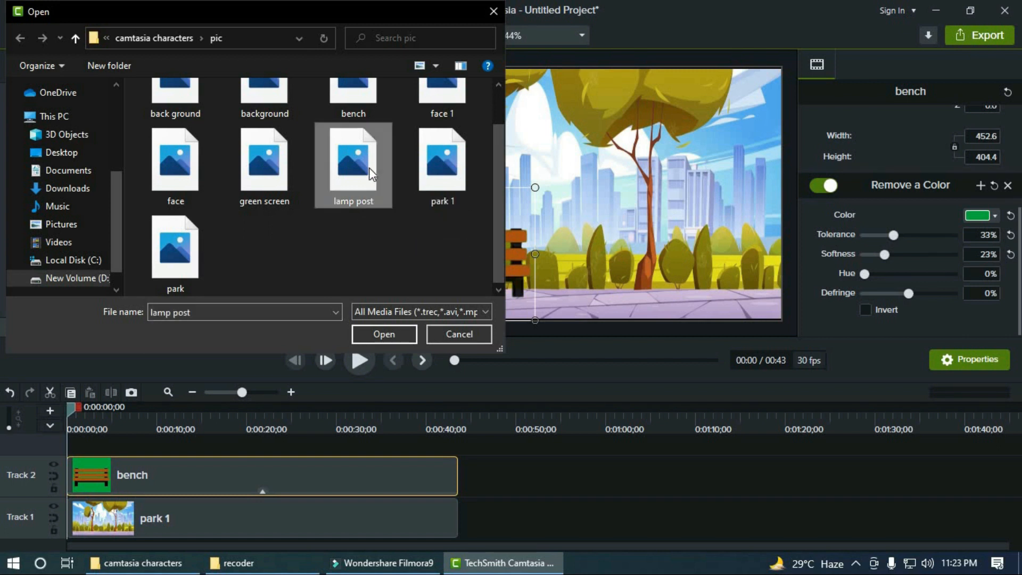
{"action": "left_click", "coordinate": [393, 334]}
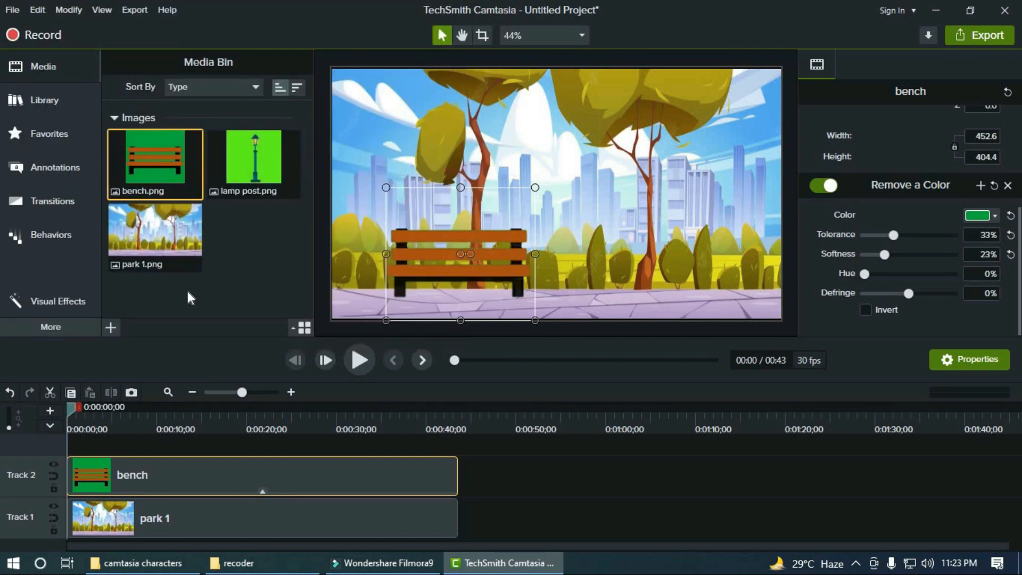
Step: Place the lamp post image at the start of a new Track 3, extend it to the bench clip's end and move it beside the right tree
{"action": "left_click", "coordinate": [249, 168]}
{"action": "left_click_drag", "start_coordinate": [249, 169], "coordinate": [66, 440]}
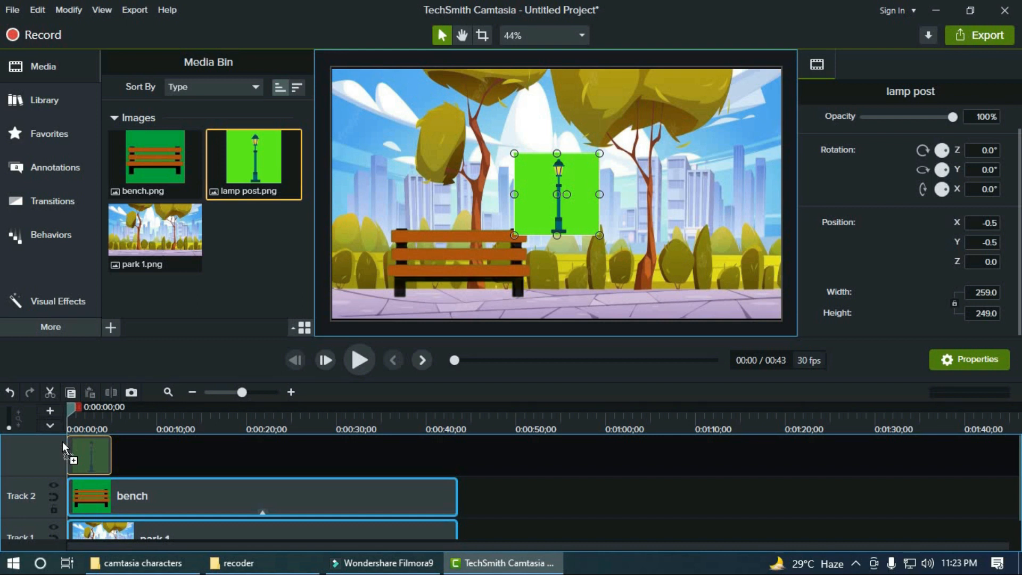
{"action": "left_click_drag", "start_coordinate": [62, 442], "coordinate": [450, 456]}
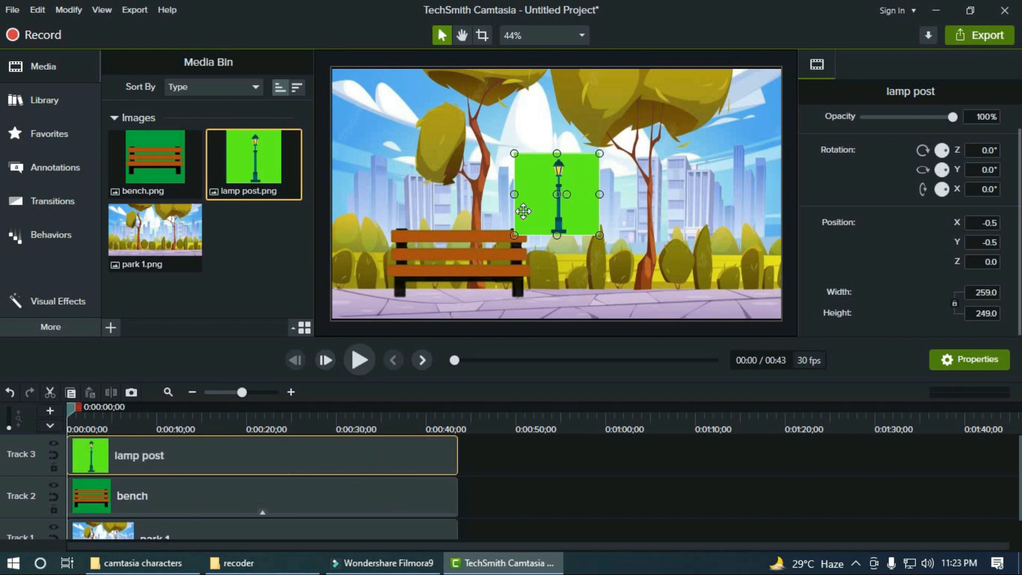
{"action": "left_click_drag", "start_coordinate": [557, 179], "coordinate": [702, 239]}
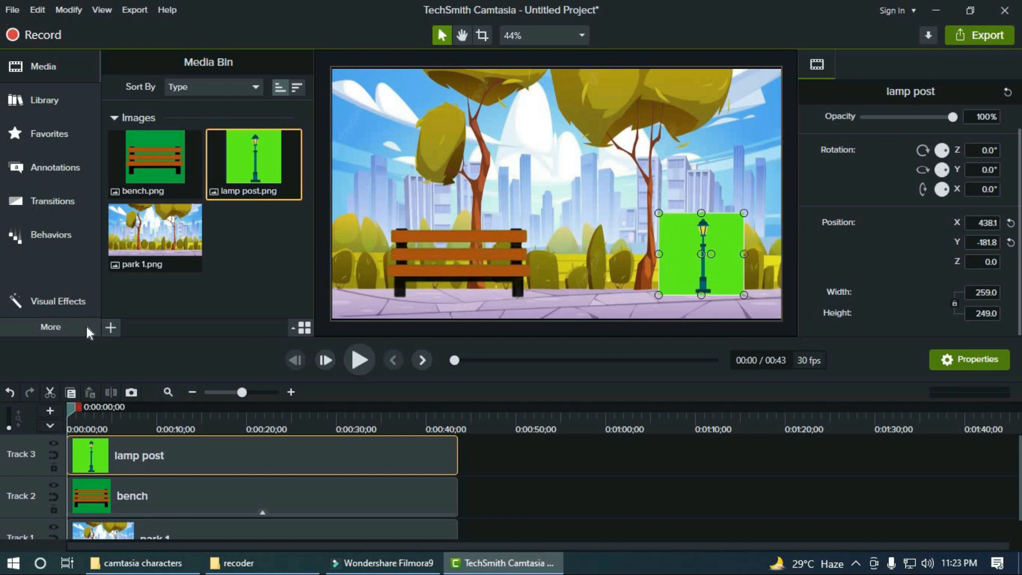
Step: Apply the Remove a Color effect to the lamp post clip and sample its bright green background as the color to remove
{"action": "left_click", "coordinate": [58, 313]}
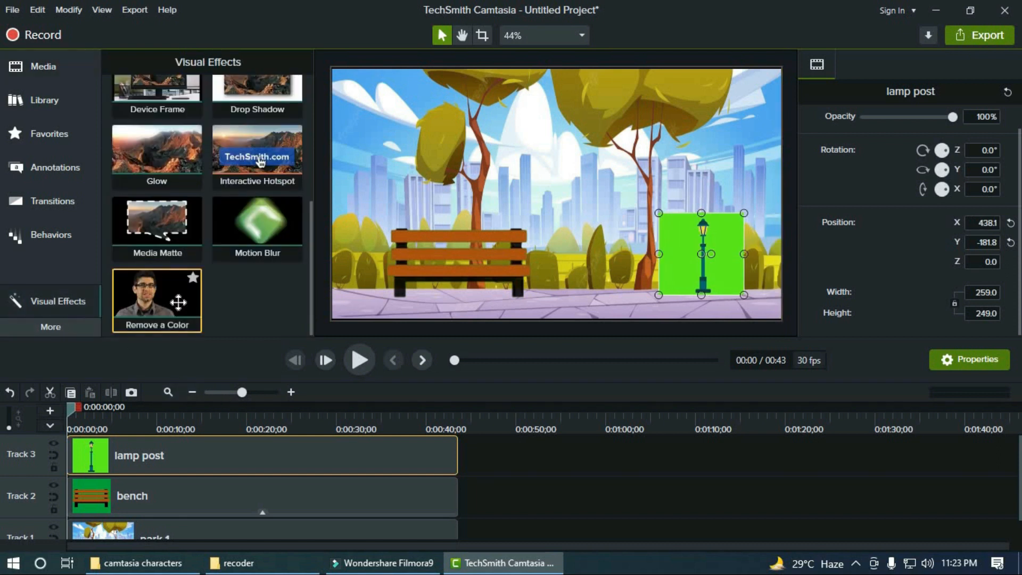
{"action": "left_click_drag", "start_coordinate": [178, 302], "coordinate": [152, 449]}
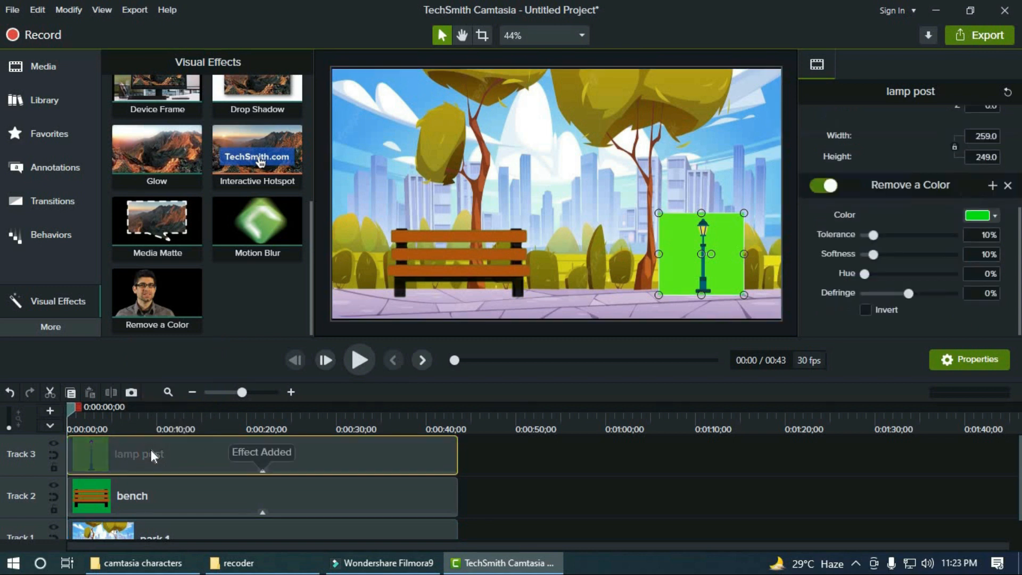
{"action": "left_click", "coordinate": [980, 217]}
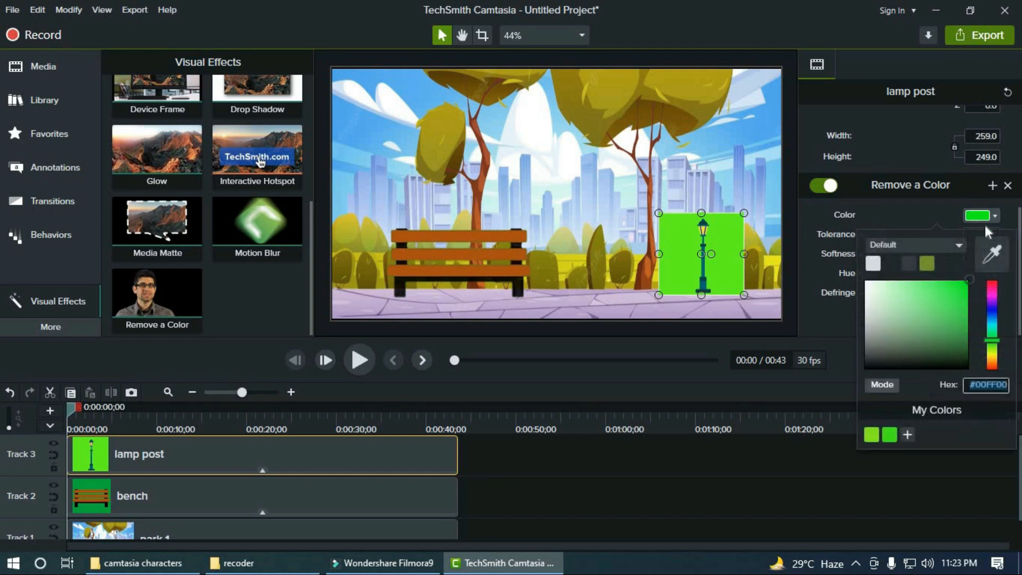
{"action": "left_click", "coordinate": [993, 253]}
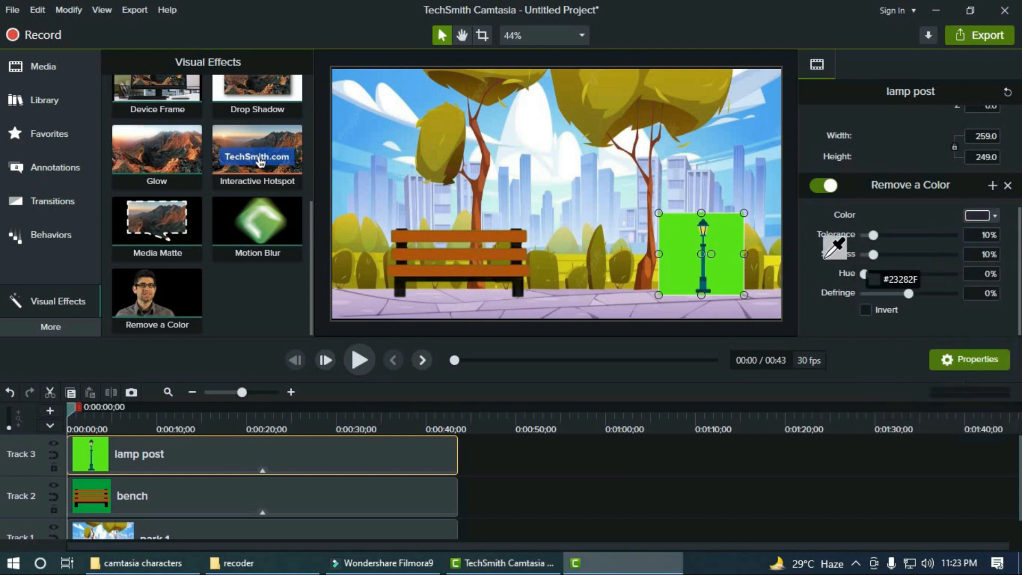
{"action": "left_click", "coordinate": [717, 238]}
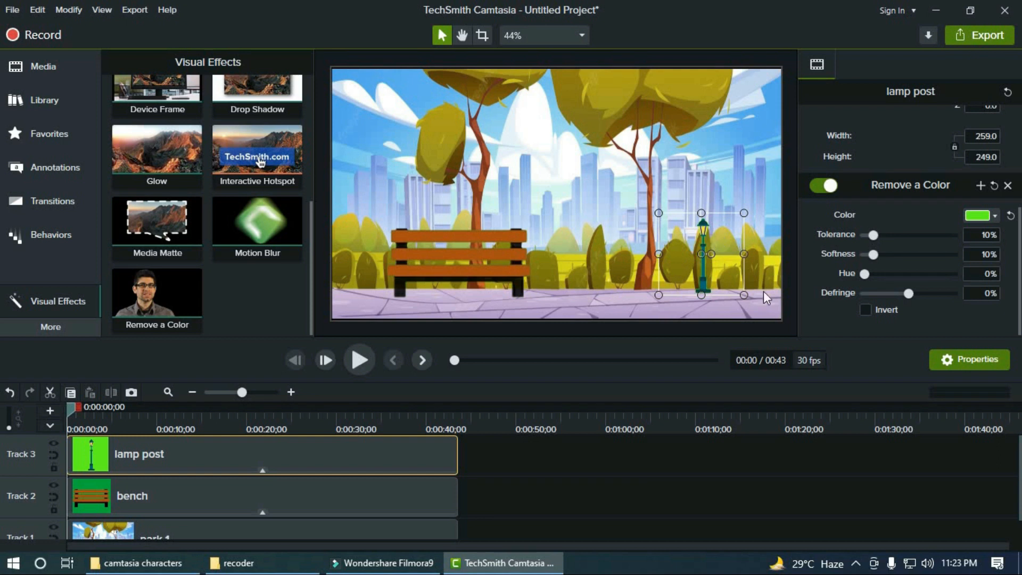
Step: Enlarge the lamp post to about 529 by 509 and stand it on the pavement edge just right of the right tree
{"action": "left_click_drag", "start_coordinate": [745, 212], "coordinate": [646, 190]}
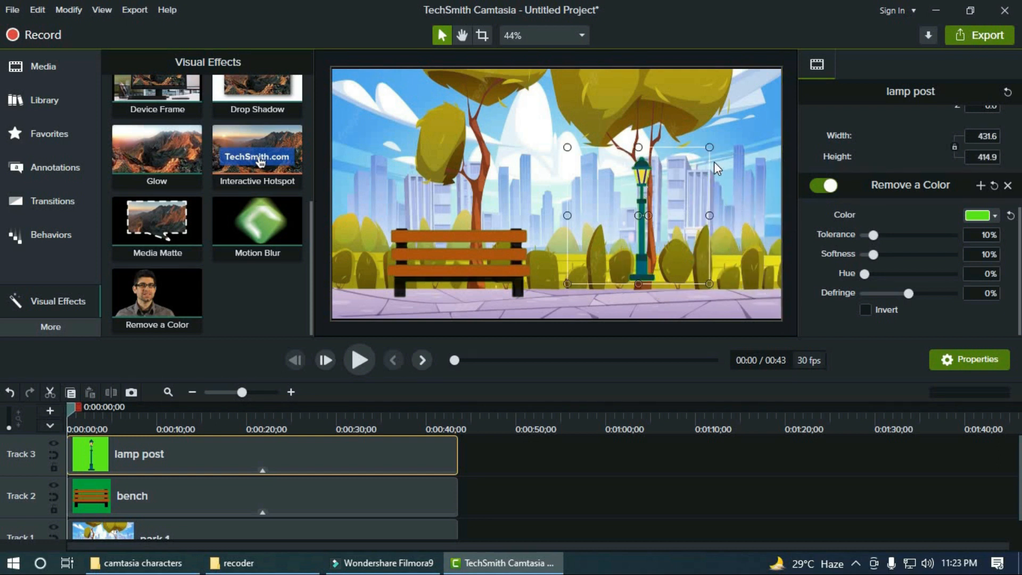
{"action": "left_click_drag", "start_coordinate": [709, 147], "coordinate": [742, 116]}
{"action": "left_click_drag", "start_coordinate": [687, 201], "coordinate": [727, 216]}
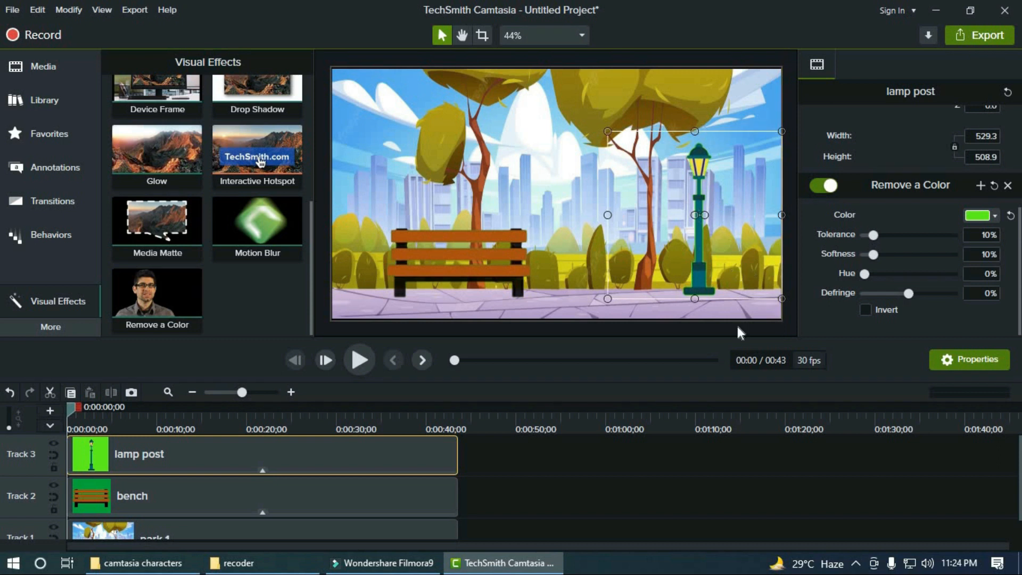
{"action": "left_click_drag", "start_coordinate": [716, 258], "coordinate": [706, 256]}
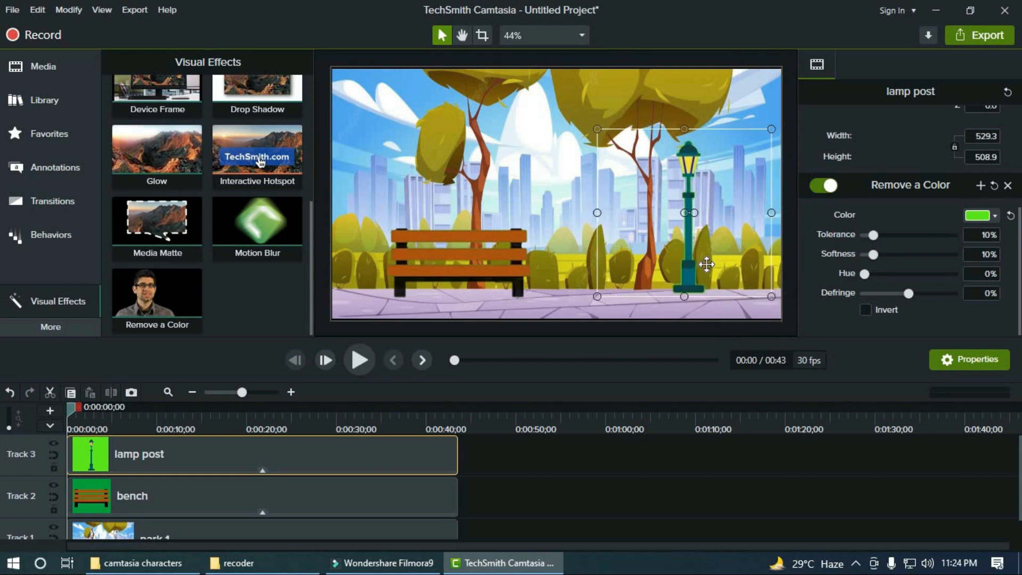
{"action": "left_click", "coordinate": [553, 272]}
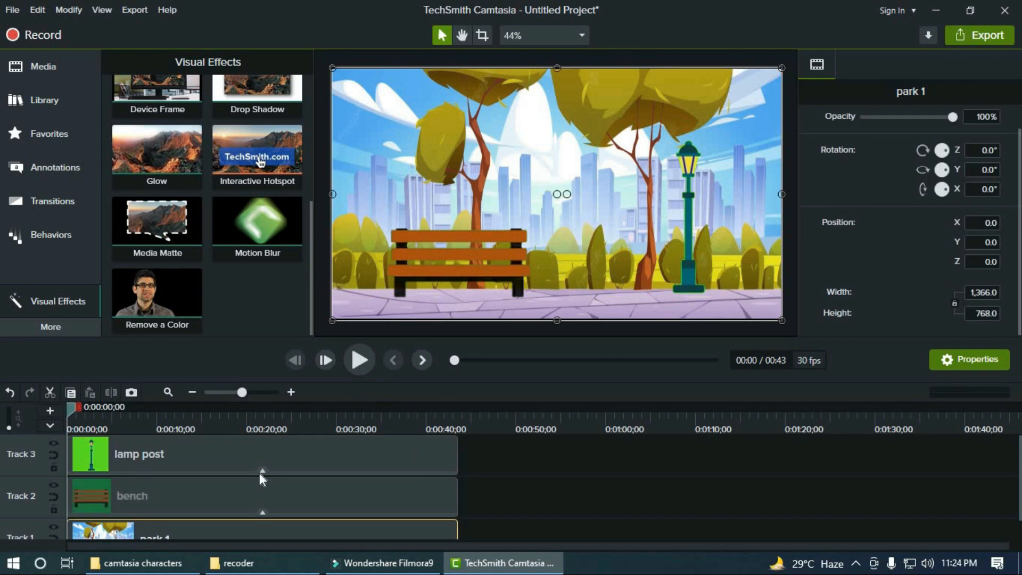
Step: Copy the lamp post clip onto a new Track 4 and align the copy with the start of the timeline
{"action": "right_click", "coordinate": [266, 456]}
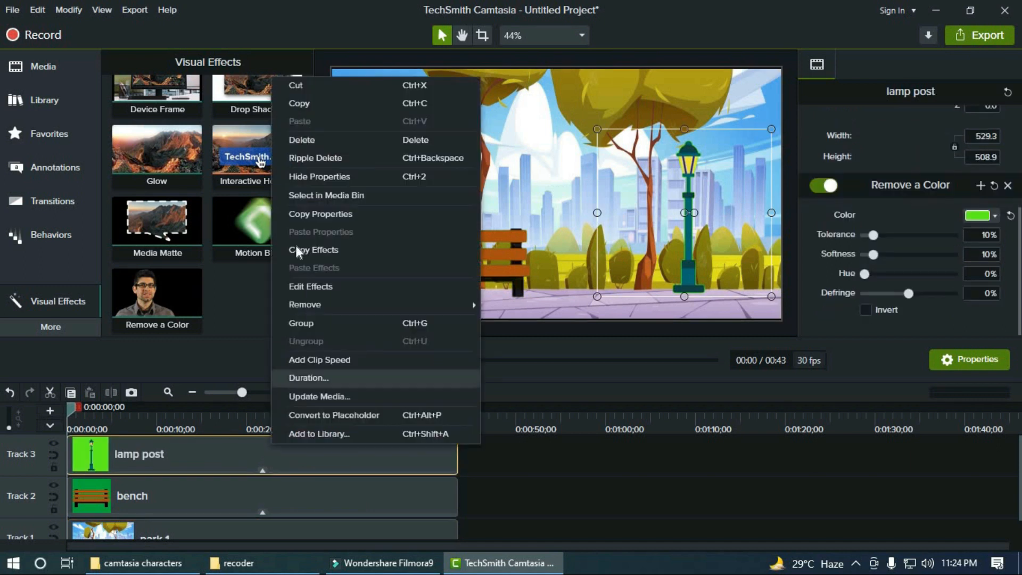
{"action": "left_click", "coordinate": [302, 105]}
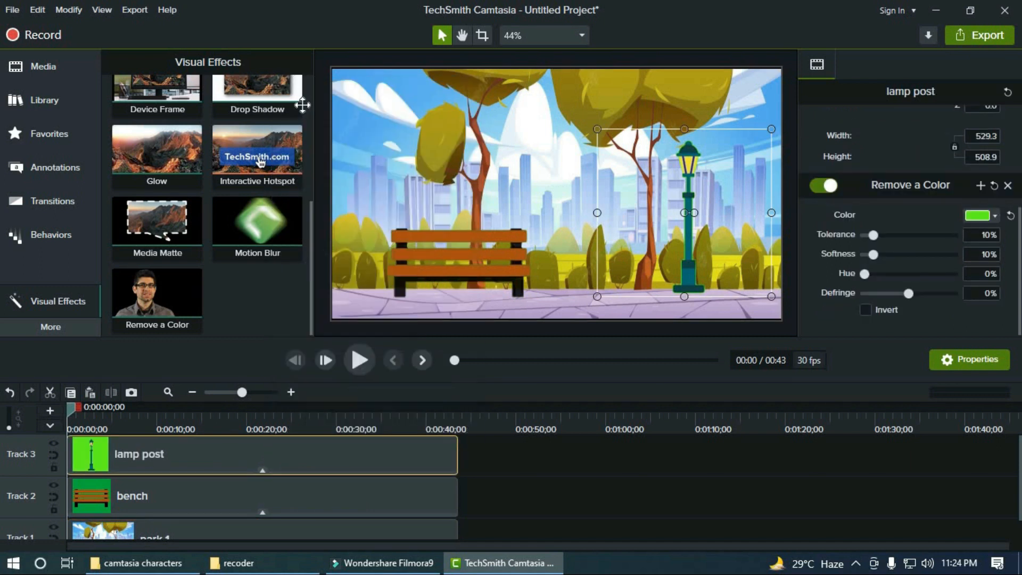
{"action": "left_click", "coordinate": [50, 410]}
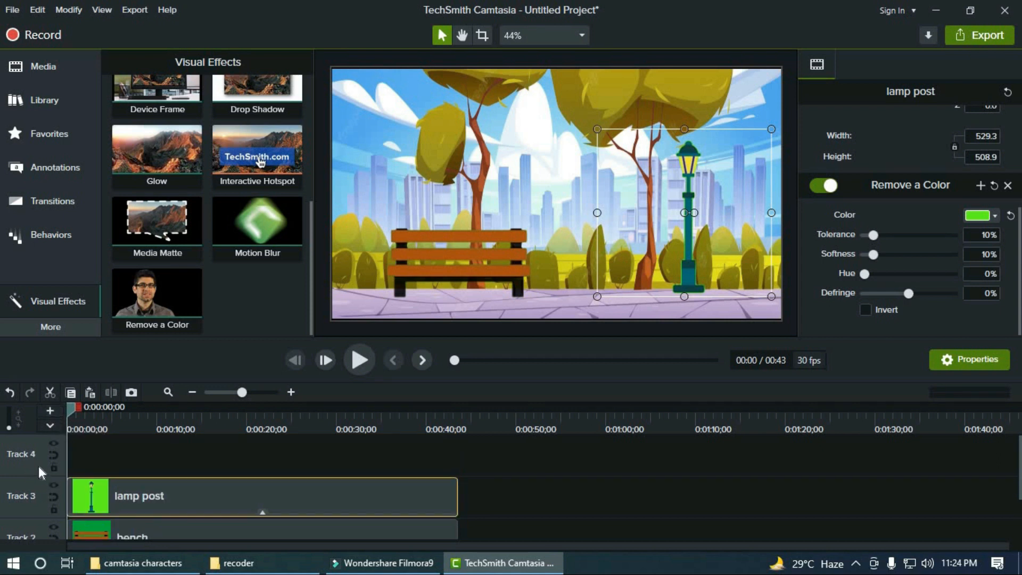
{"action": "right_click", "coordinate": [159, 448]}
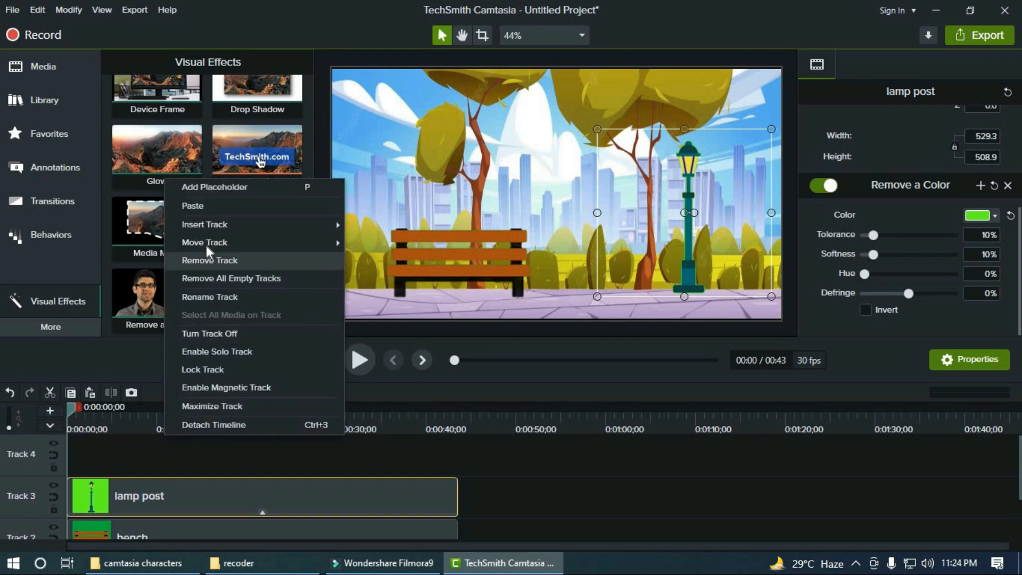
{"action": "left_click", "coordinate": [200, 212]}
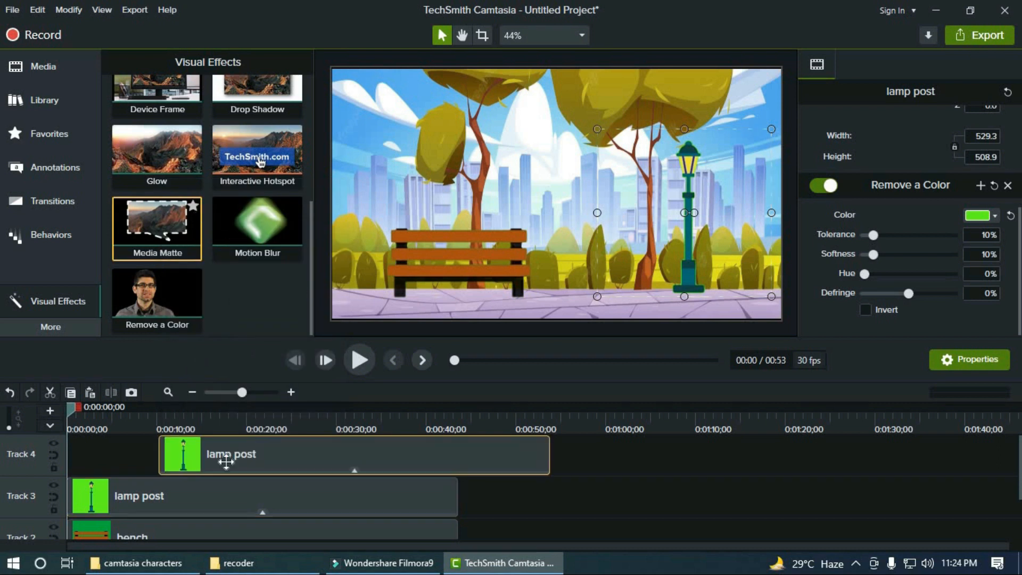
{"action": "left_click_drag", "start_coordinate": [254, 457], "coordinate": [131, 477]}
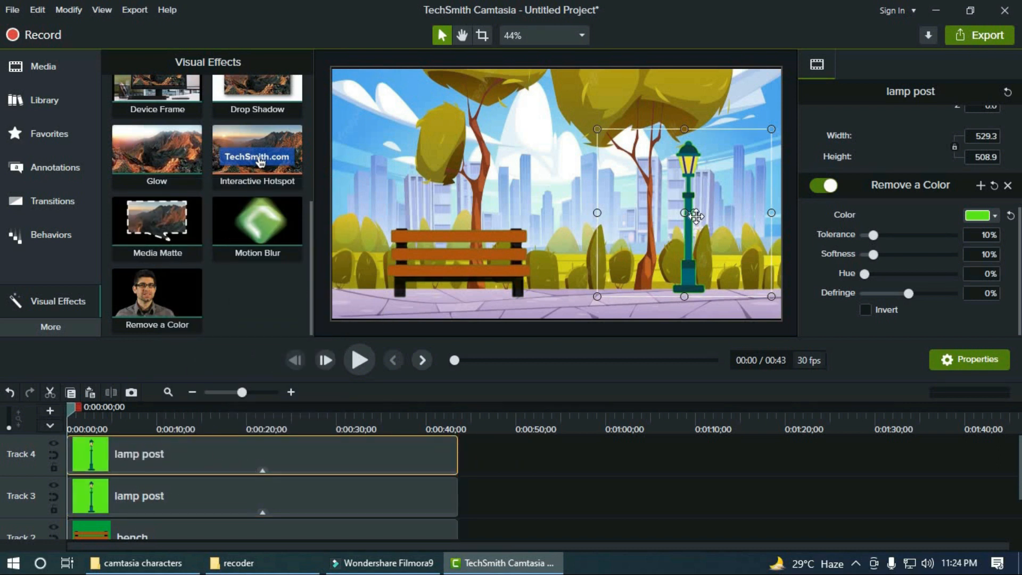
Step: Move the copied lamp post to the scene's left edge, level with the original, and shift the bench slightly right to separate them
{"action": "left_click_drag", "start_coordinate": [655, 218], "coordinate": [331, 222]}
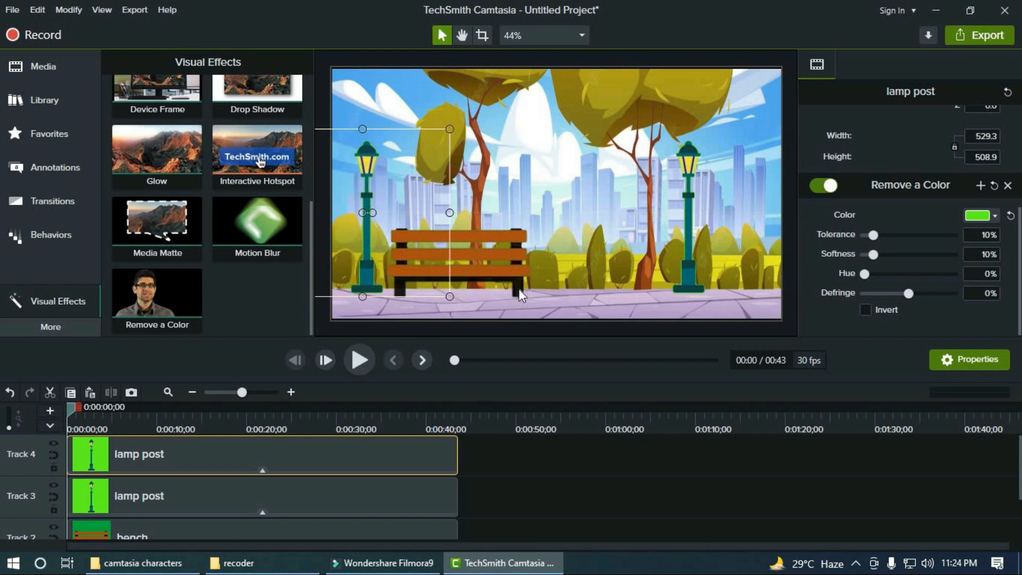
{"action": "left_click", "coordinate": [501, 253]}
{"action": "left_click_drag", "start_coordinate": [487, 254], "coordinate": [492, 249]}
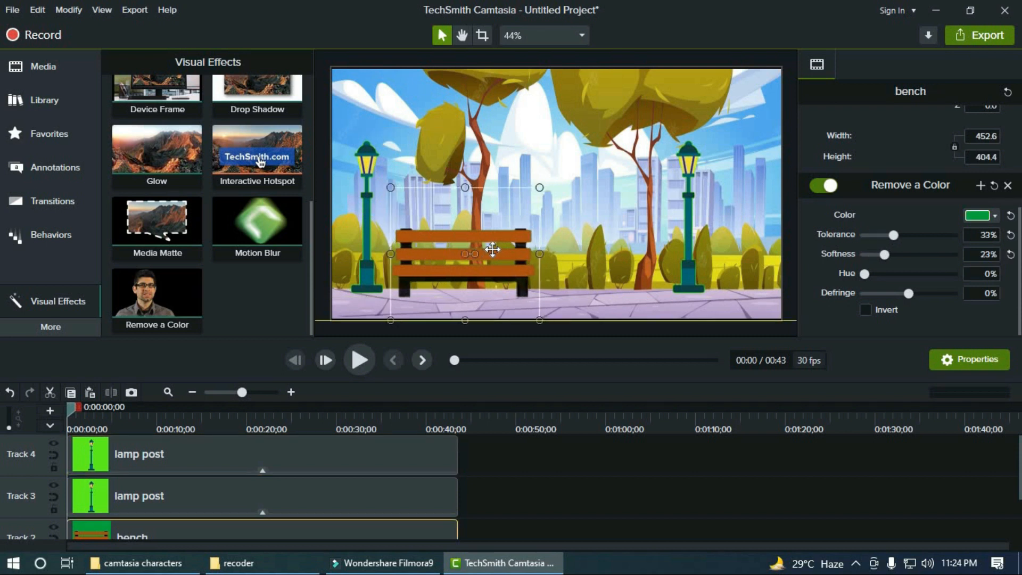
{"action": "left_click", "coordinate": [367, 262]}
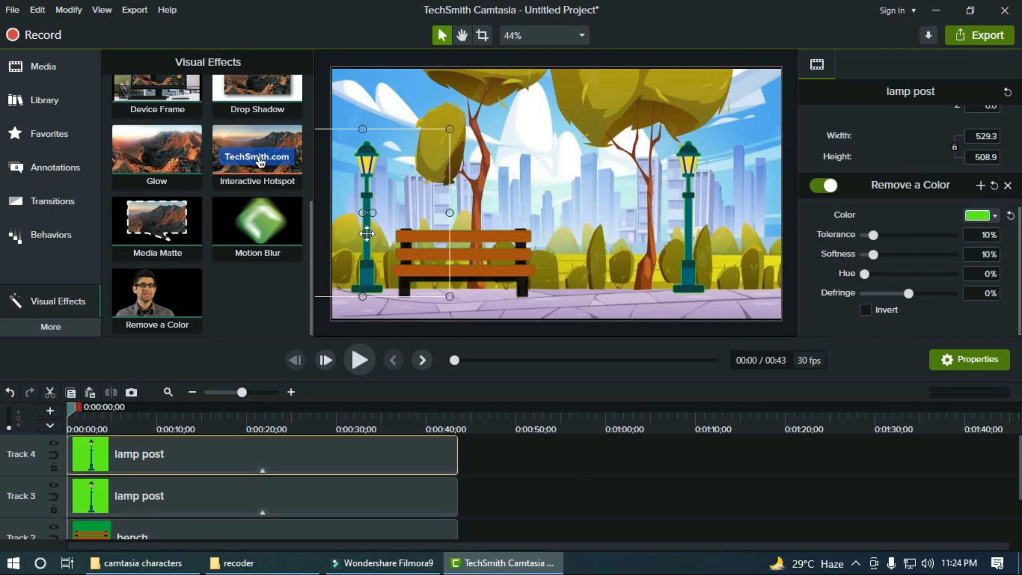
{"action": "left_click_drag", "start_coordinate": [366, 234], "coordinate": [368, 247]}
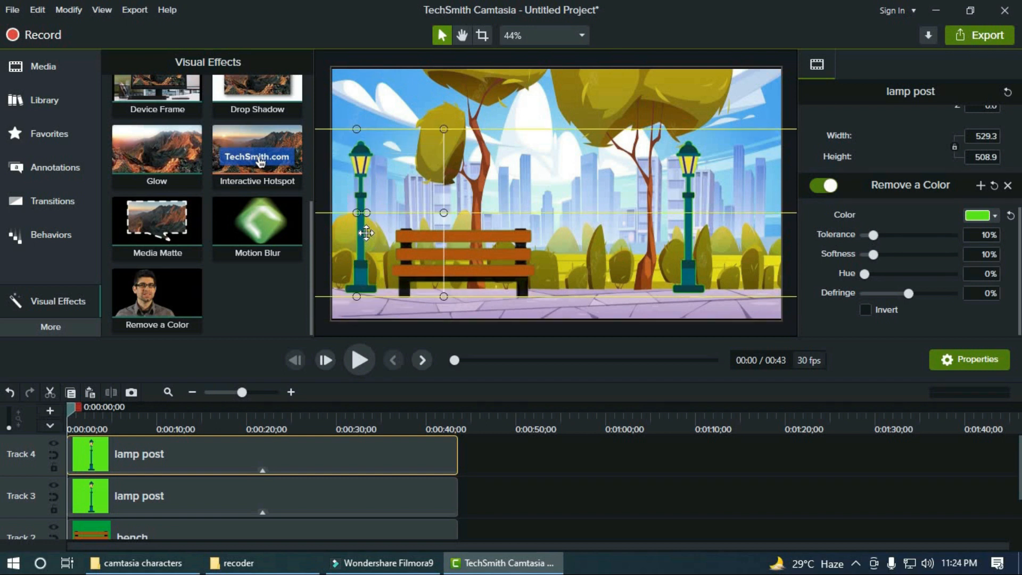
{"action": "left_click", "coordinate": [577, 258]}
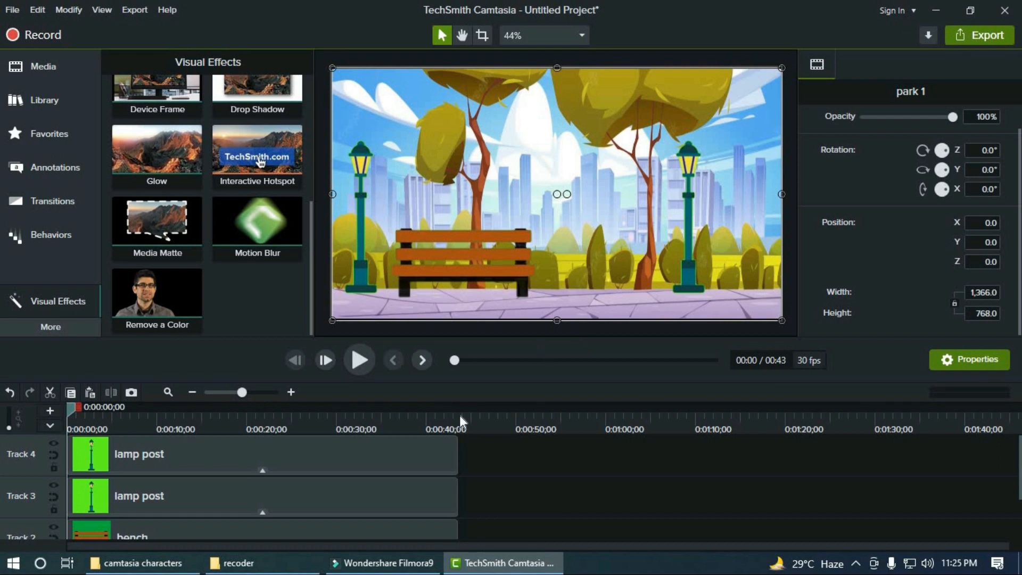
Step: Group both lamp post clips, the bench clip and the park 1 clip into one, and briefly preview the scene
{"action": "scroll", "coordinate": [330, 450], "scroll_direction": "down", "scroll_amount": 2}
{"action": "scroll", "coordinate": [328, 453], "scroll_direction": "up", "scroll_amount": 1}
{"action": "scroll", "coordinate": [328, 453], "scroll_direction": "up", "scroll_amount": 1}
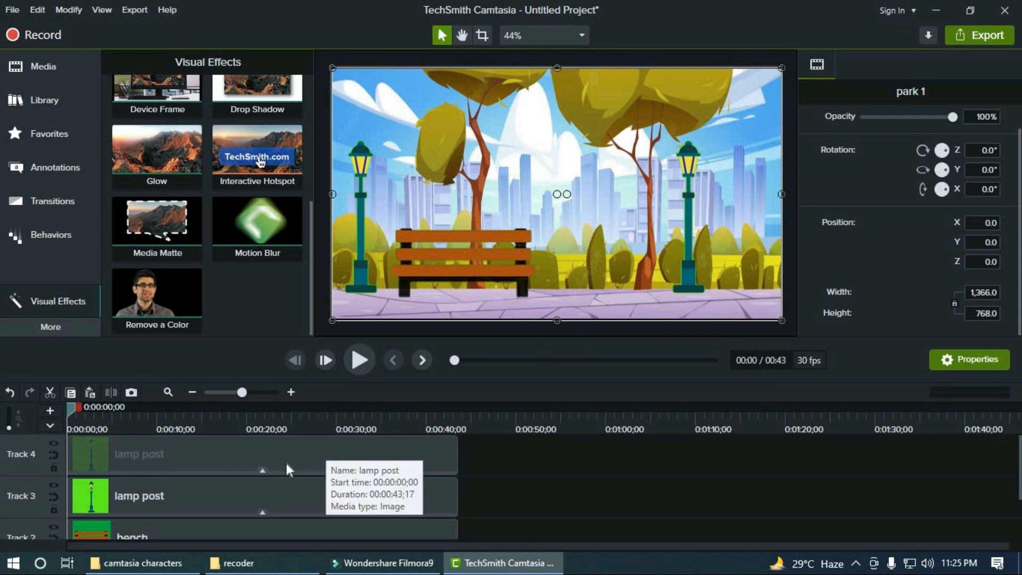
{"action": "left_click", "coordinate": [250, 464]}
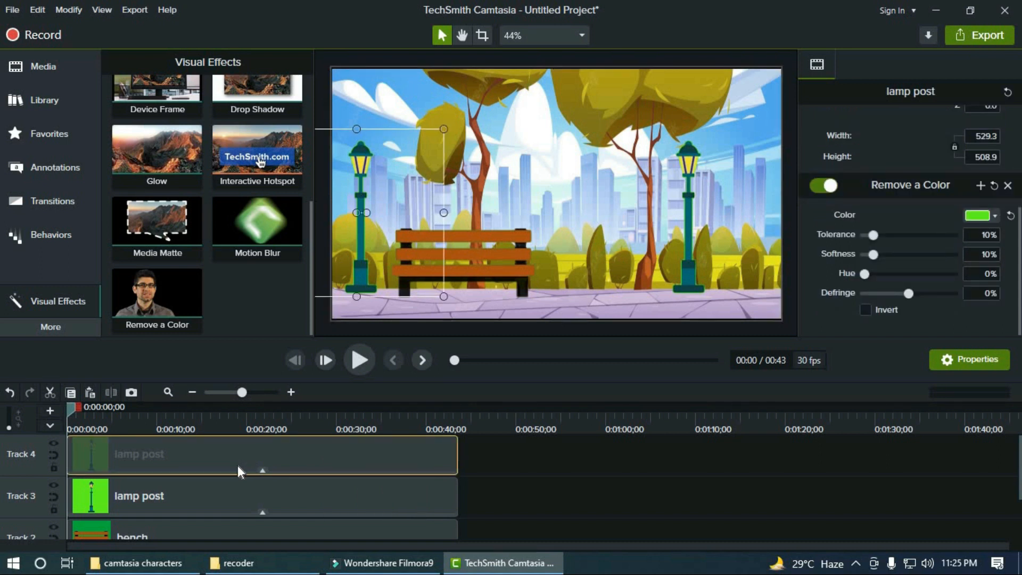
{"action": "left_click_drag", "start_coordinate": [238, 466], "coordinate": [228, 491]}
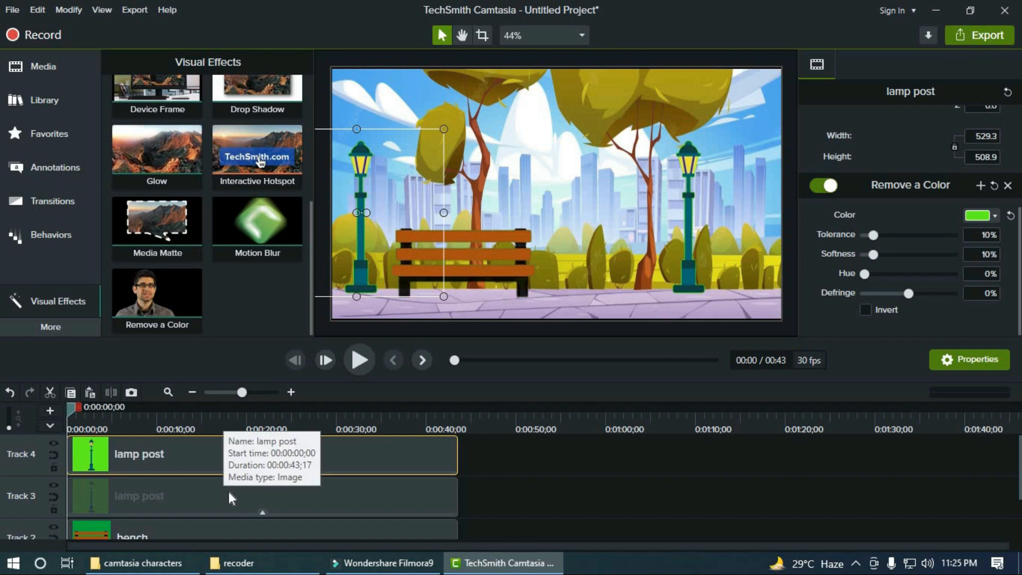
{"action": "left_click", "coordinate": [242, 490], "text": "ctrl"}
{"action": "scroll", "coordinate": [243, 489], "scroll_direction": "down", "scroll_amount": 1}
{"action": "scroll", "coordinate": [244, 495], "scroll_direction": "up", "scroll_amount": 1}
{"action": "scroll", "coordinate": [254, 491], "scroll_direction": "down", "scroll_amount": 2}
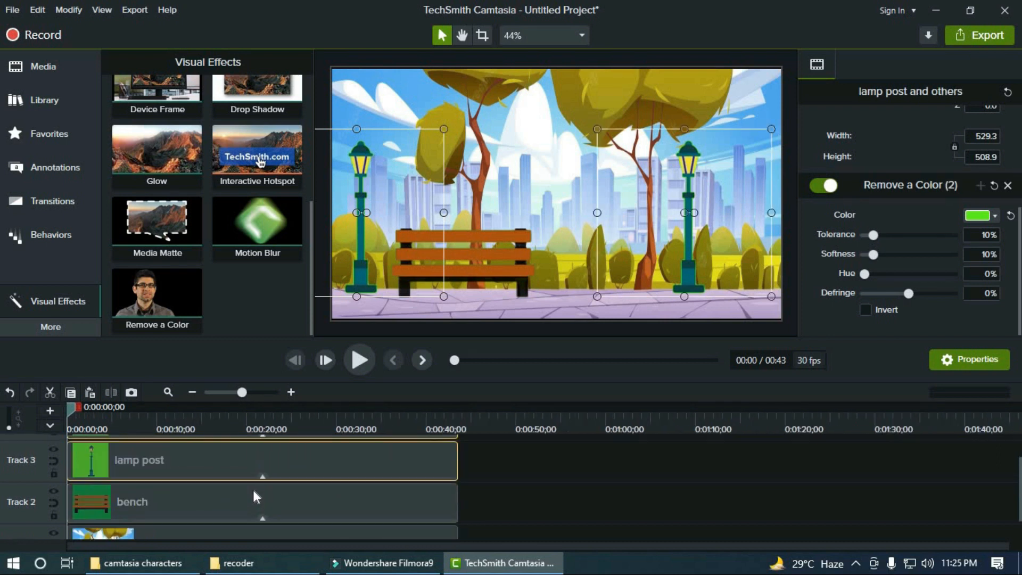
{"action": "left_click", "coordinate": [257, 482], "text": "ctrl"}
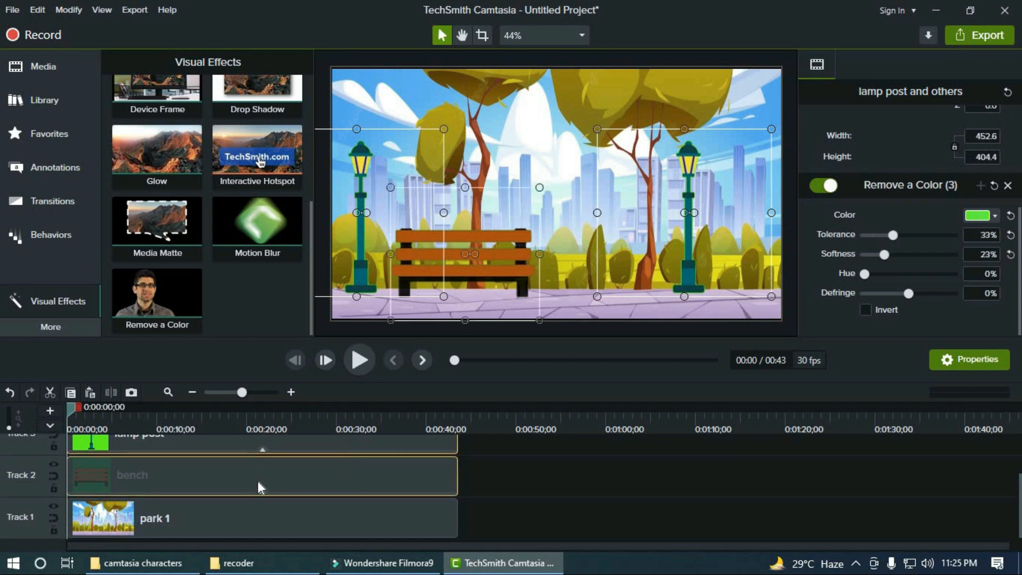
{"action": "left_click", "coordinate": [262, 522], "text": "ctrl"}
{"action": "scroll", "coordinate": [271, 499], "scroll_direction": "up", "scroll_amount": 2}
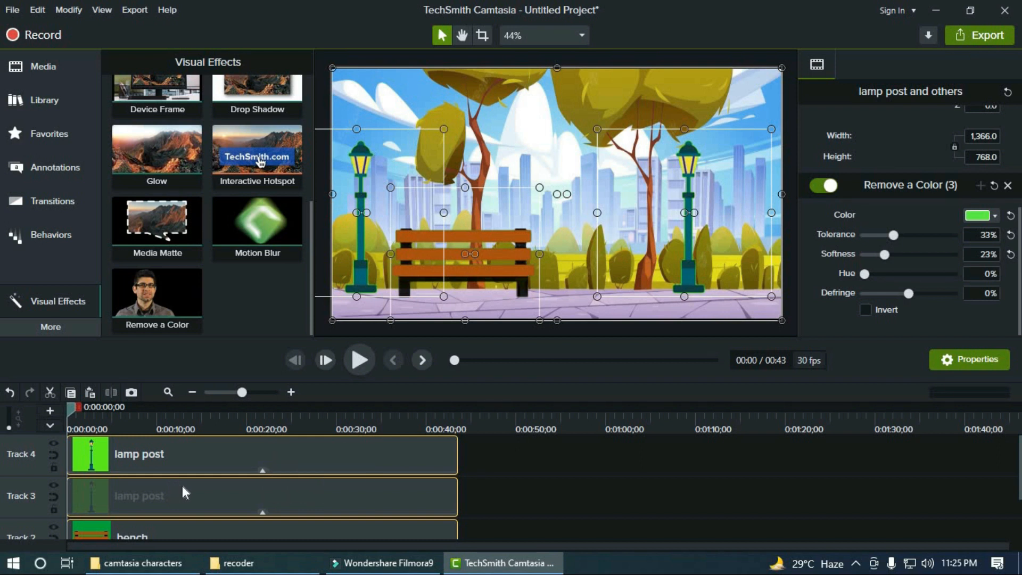
{"action": "key", "text": "ctrl+g"}
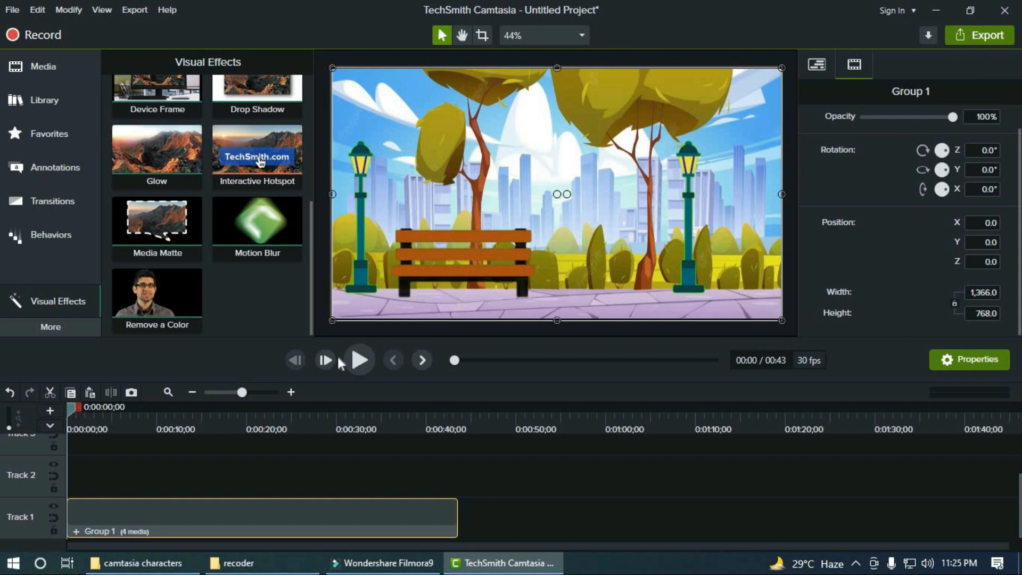
{"action": "left_click", "coordinate": [370, 358]}
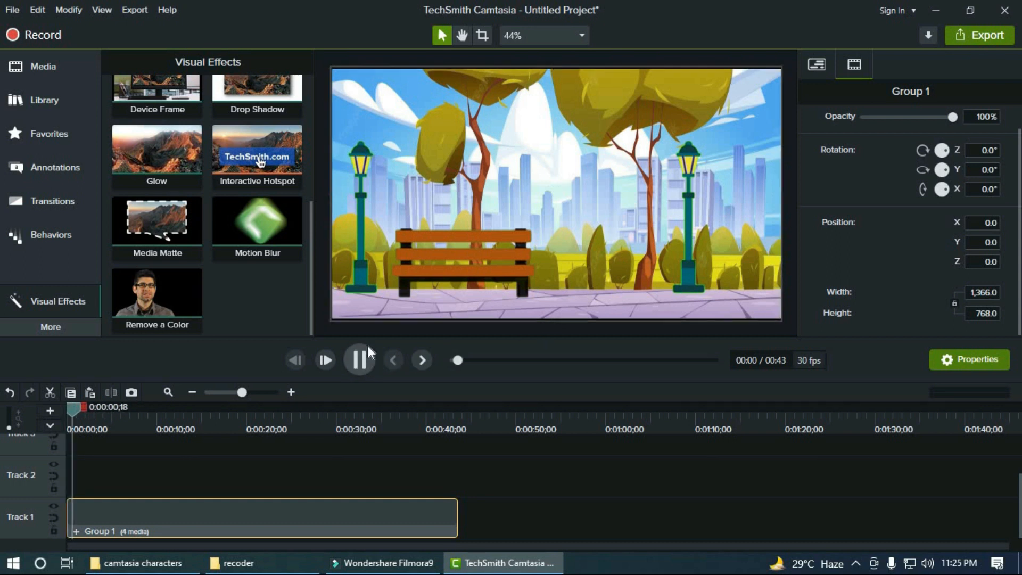
{"action": "left_click", "coordinate": [355, 260]}
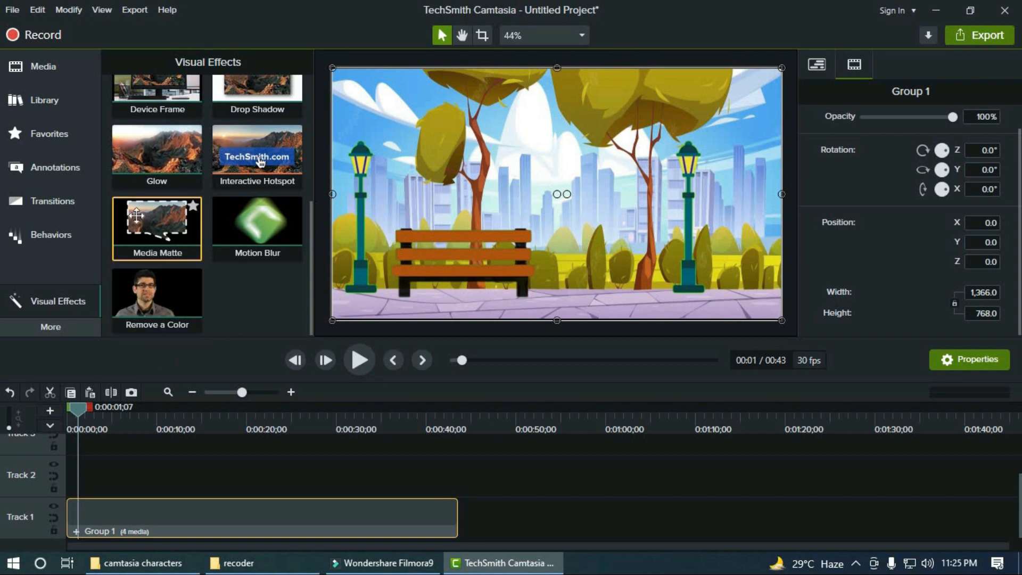
Step: Import the male walk video from the green collection folder and place it at the start of Track 2
{"action": "left_click", "coordinate": [61, 70]}
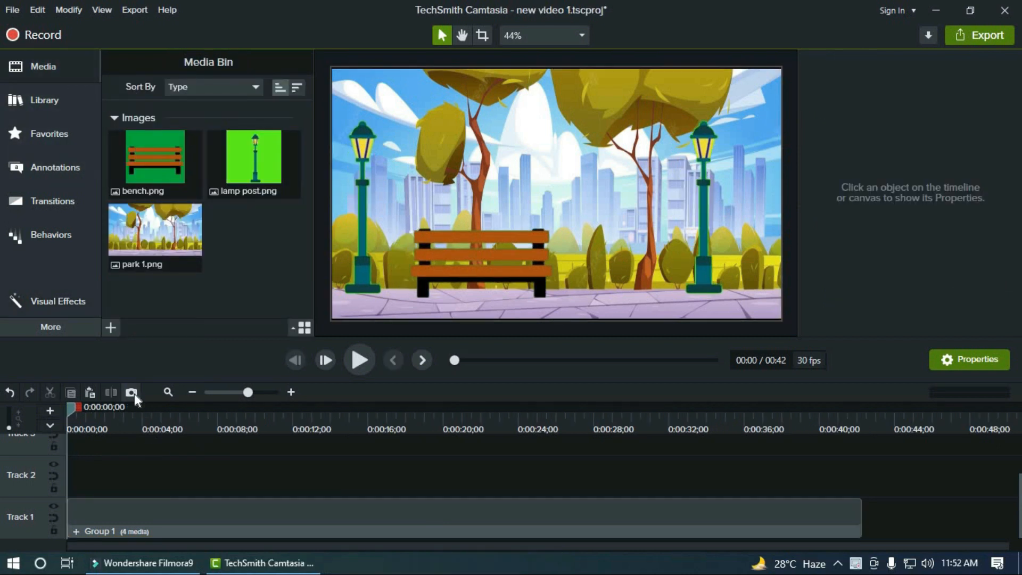
{"action": "left_click", "coordinate": [110, 327]}
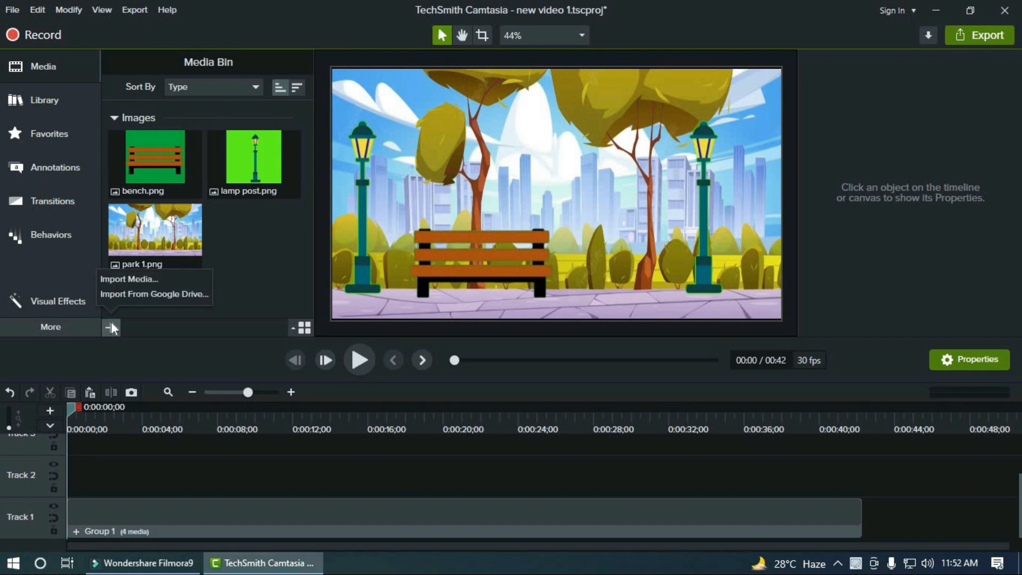
{"action": "left_click", "coordinate": [137, 282]}
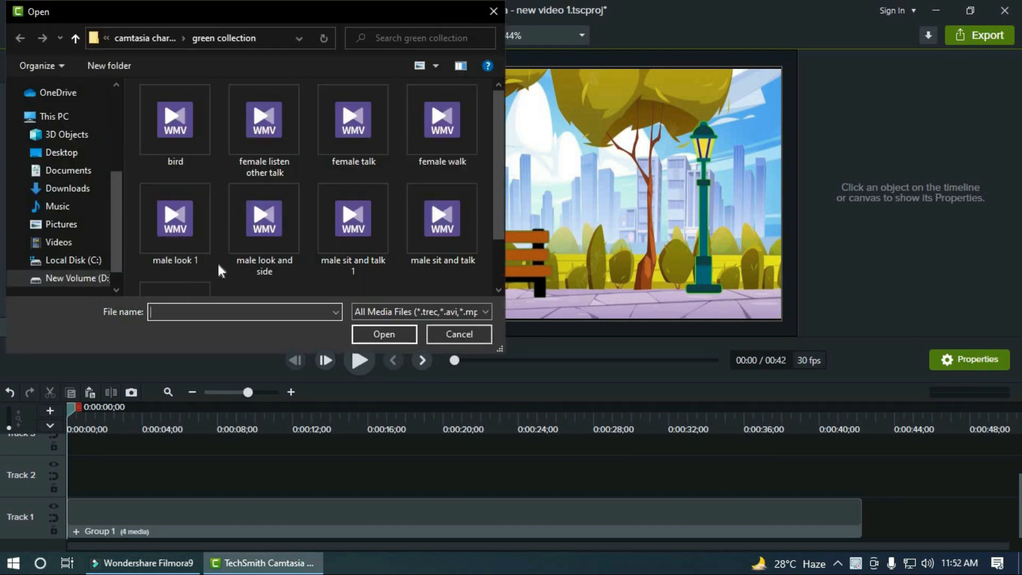
{"action": "scroll", "coordinate": [233, 280], "scroll_direction": "down", "scroll_amount": 2}
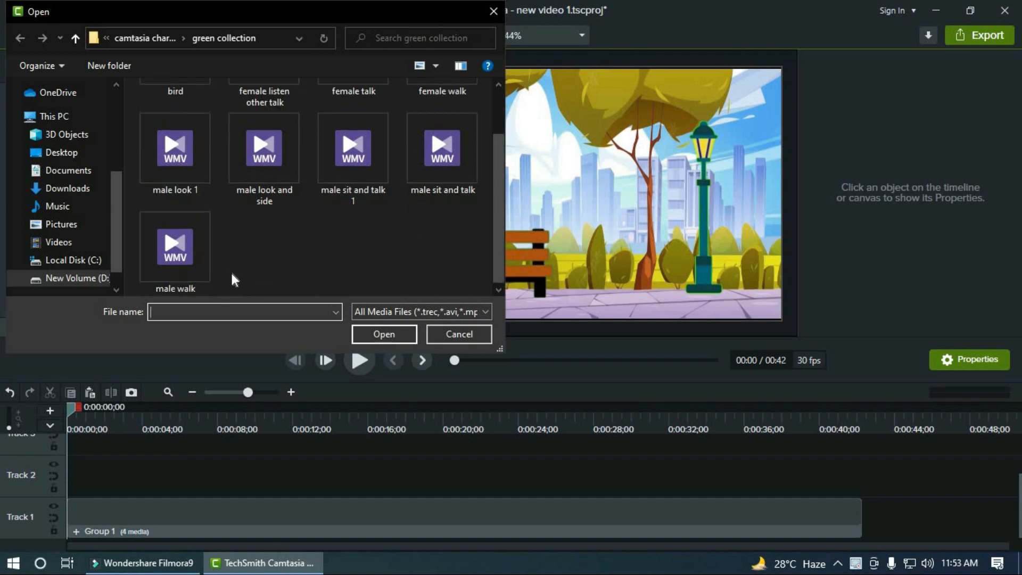
{"action": "left_click", "coordinate": [176, 280]}
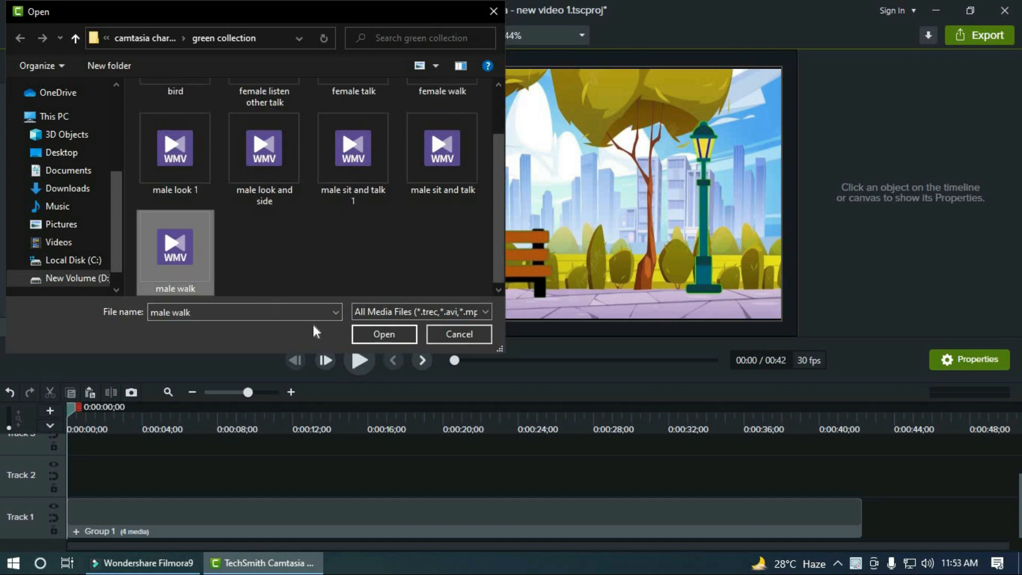
{"action": "left_click", "coordinate": [372, 340]}
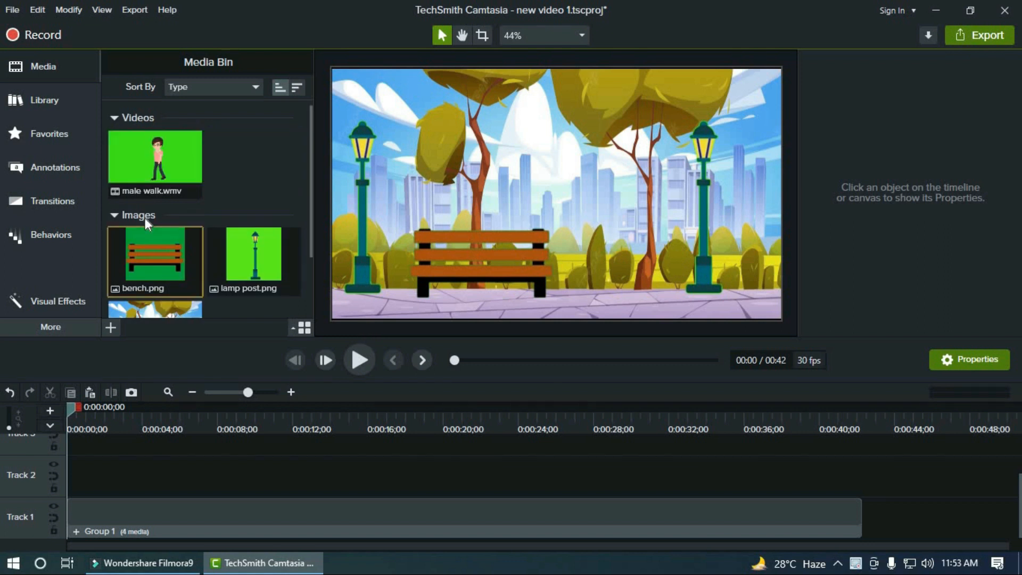
{"action": "left_click_drag", "start_coordinate": [142, 165], "coordinate": [53, 517]}
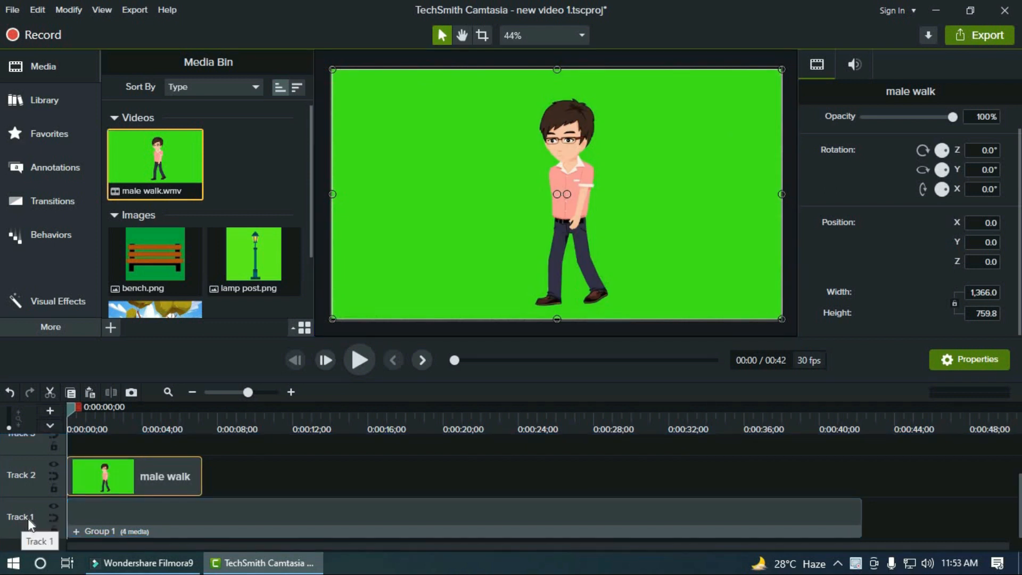
Step: Split the male walk clip at 0:00:05;29 and delete the part after the cut
{"action": "left_click_drag", "start_coordinate": [72, 408], "coordinate": [125, 409]}
{"action": "left_click", "coordinate": [180, 438]}
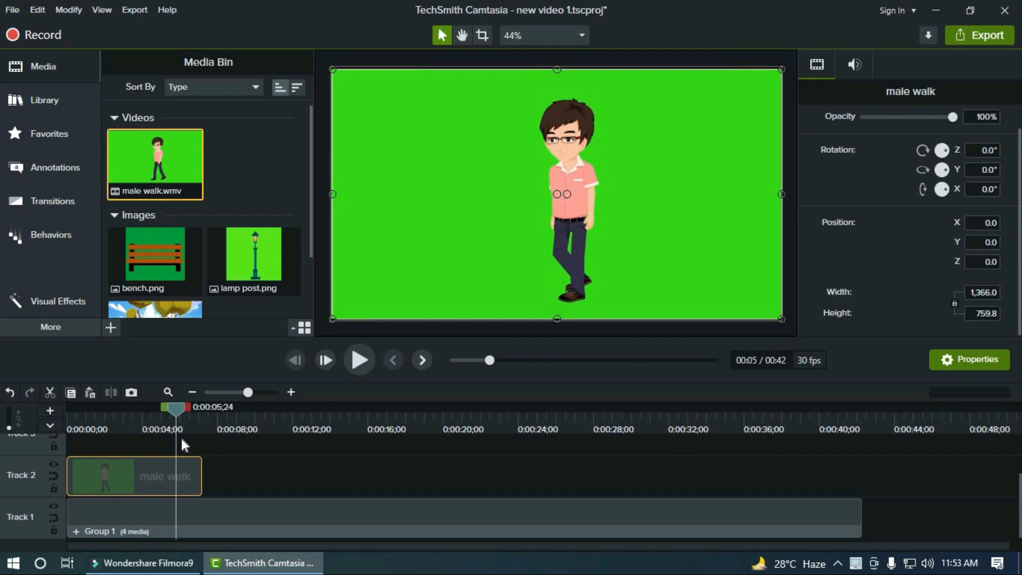
{"action": "left_click", "coordinate": [184, 436]}
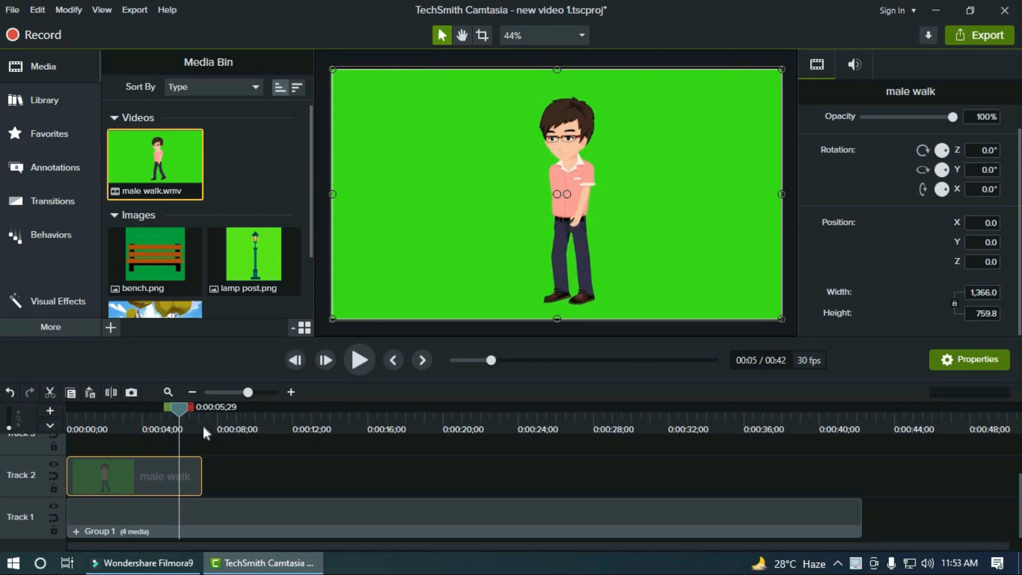
{"action": "left_click", "coordinate": [218, 472]}
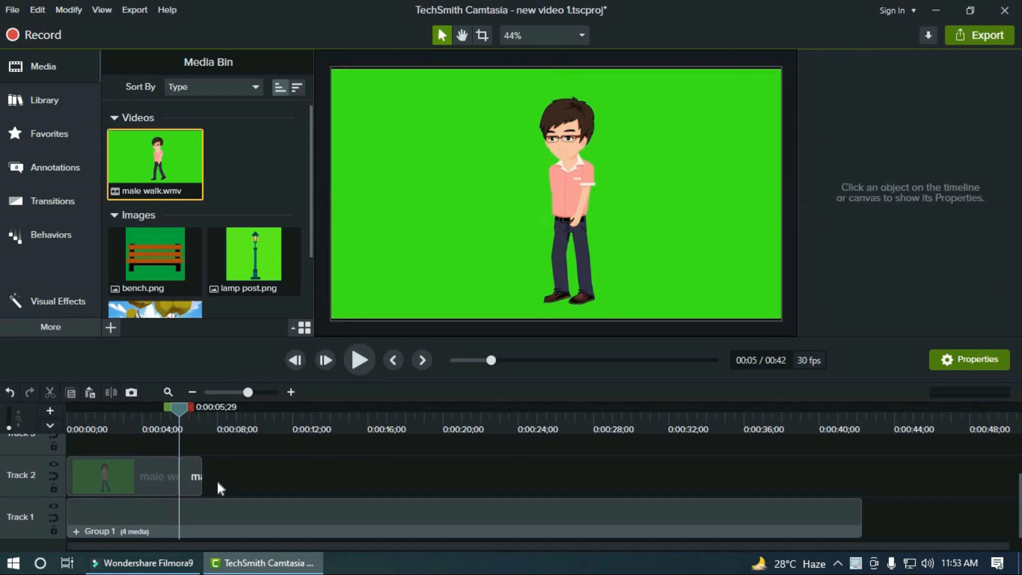
{"action": "left_click", "coordinate": [193, 485]}
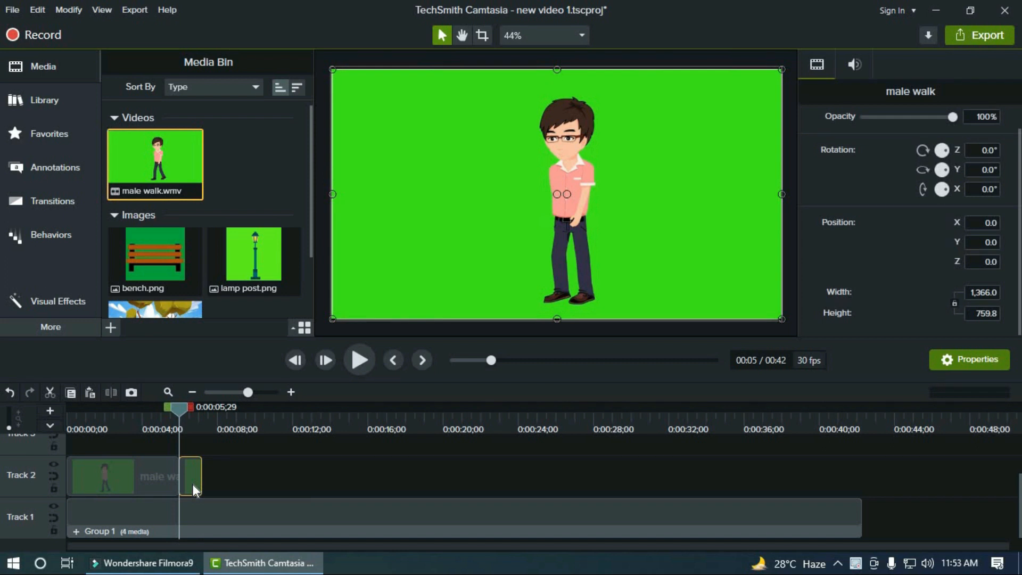
{"action": "key", "text": "Delete"}
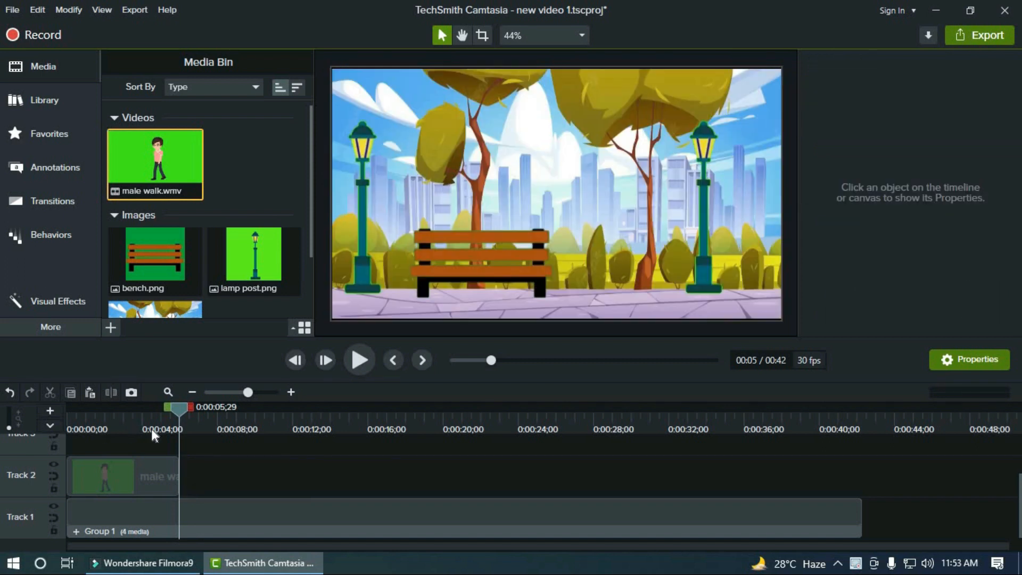
Step: Key out the male walk clip's green background with Remove a Color, sampling the green and setting tolerance to 24% and softness to 37%
{"action": "left_click_drag", "start_coordinate": [181, 417], "coordinate": [49, 439]}
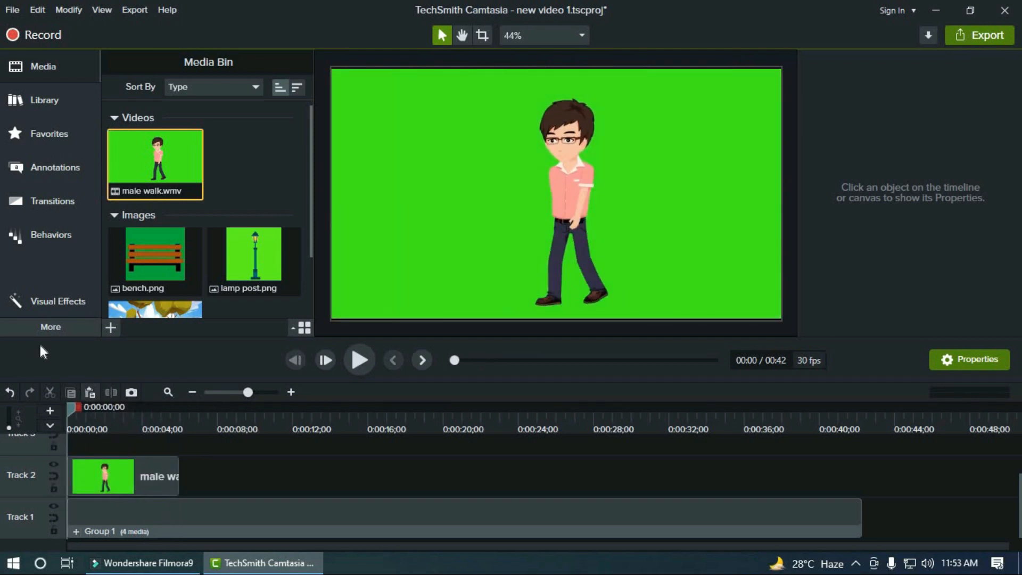
{"action": "left_click", "coordinate": [49, 303]}
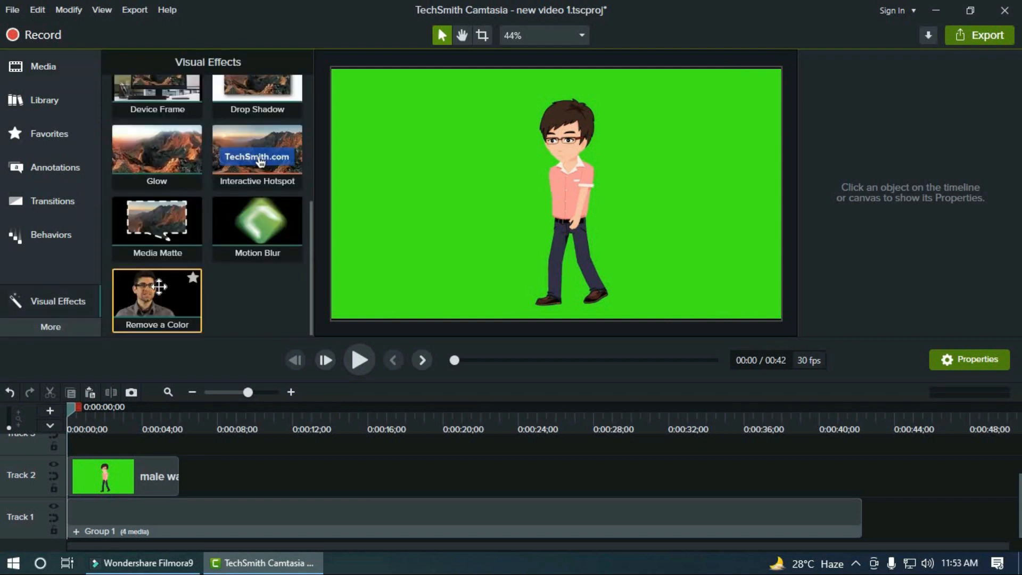
{"action": "left_click_drag", "start_coordinate": [158, 286], "coordinate": [123, 468]}
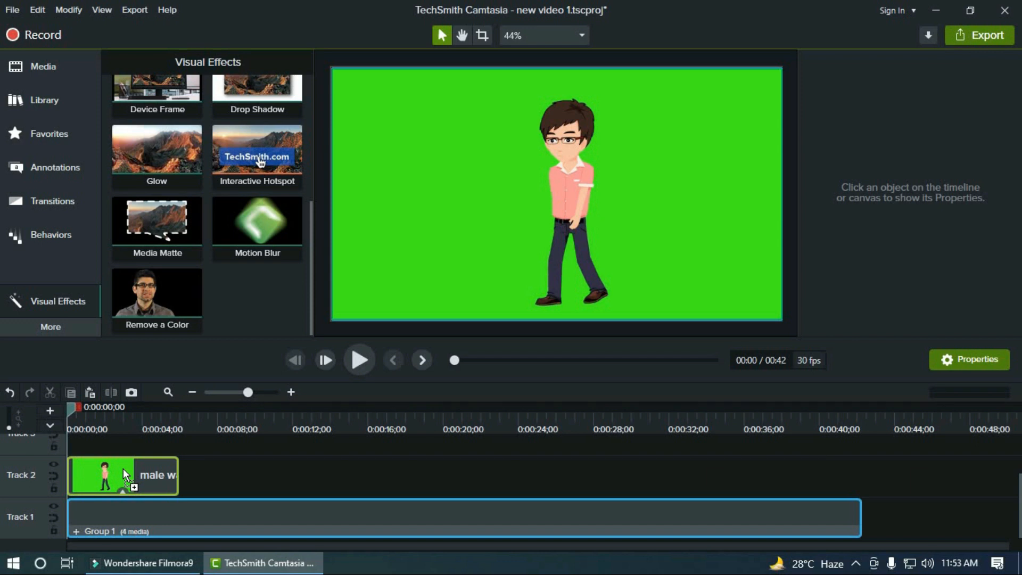
{"action": "left_click_drag", "start_coordinate": [122, 468], "coordinate": [123, 468]}
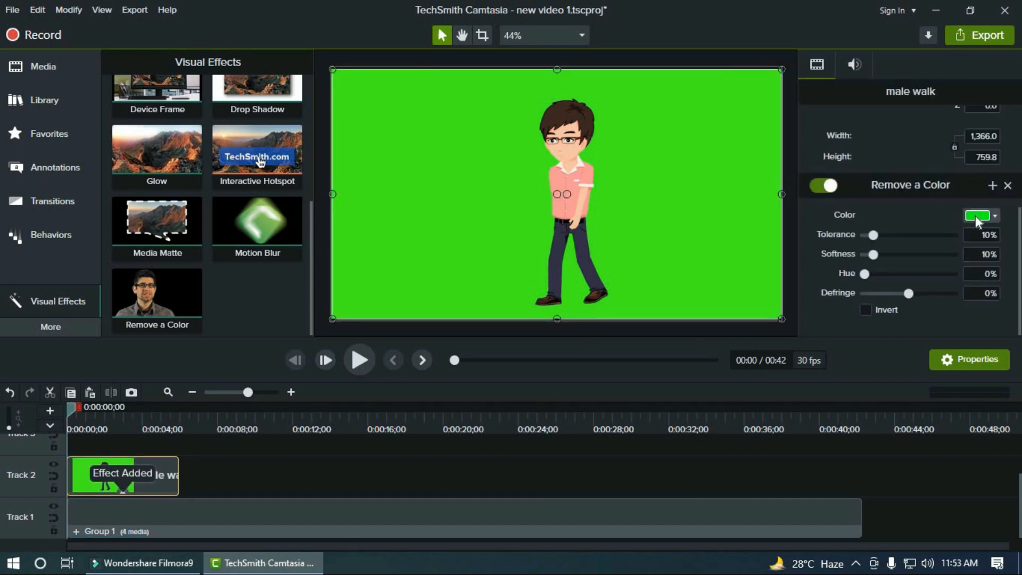
{"action": "left_click", "coordinate": [993, 215]}
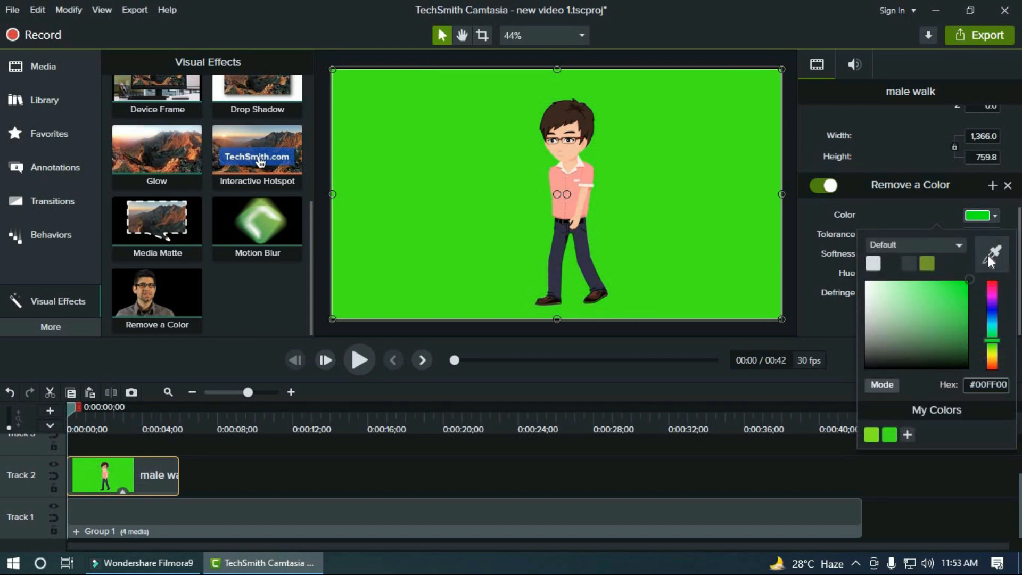
{"action": "left_click", "coordinate": [985, 252]}
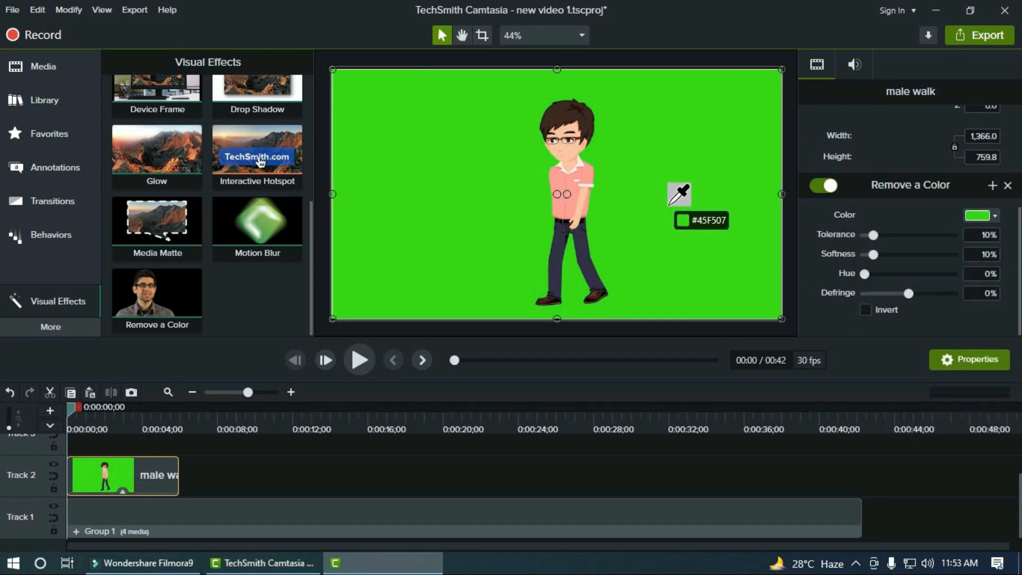
{"action": "left_click", "coordinate": [668, 206]}
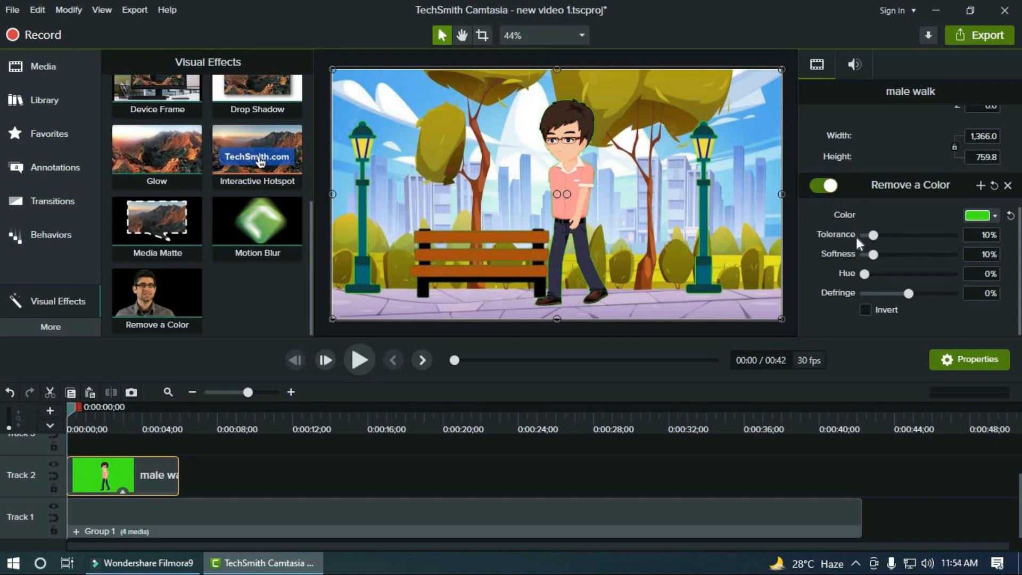
{"action": "left_click_drag", "start_coordinate": [876, 237], "coordinate": [899, 260]}
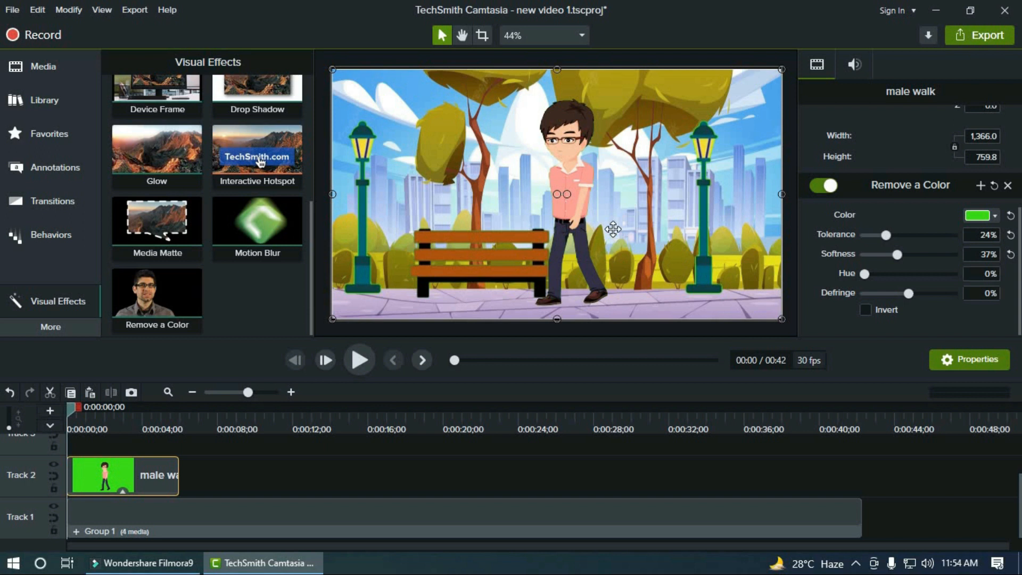
Step: Shrink the walking man to about 811 by 451 and place him on the pavement at the scene's right edge
{"action": "left_click_drag", "start_coordinate": [613, 229], "coordinate": [503, 230]}
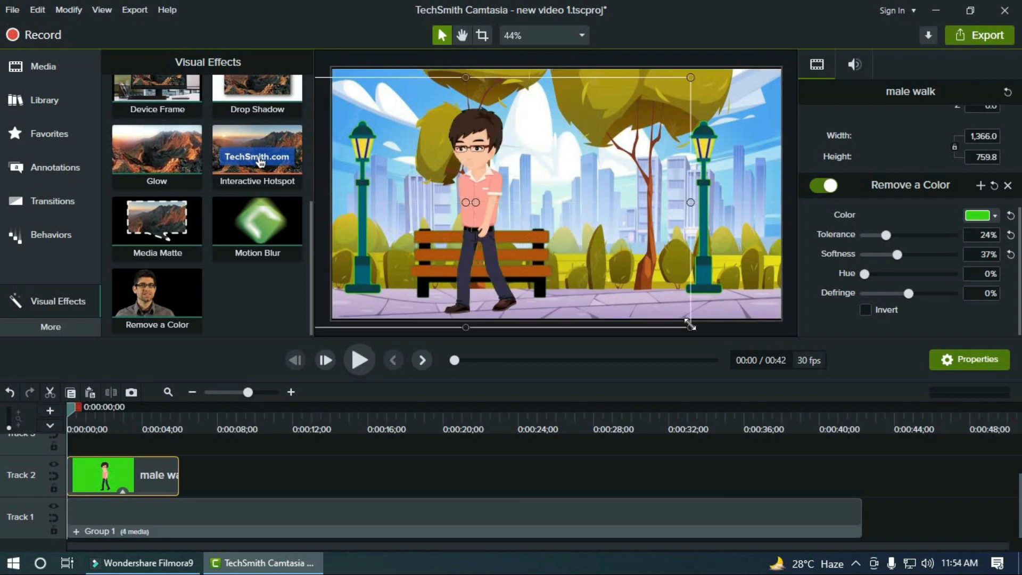
{"action": "left_click_drag", "start_coordinate": [689, 324], "coordinate": [507, 226]}
{"action": "left_click_drag", "start_coordinate": [464, 190], "coordinate": [809, 255]}
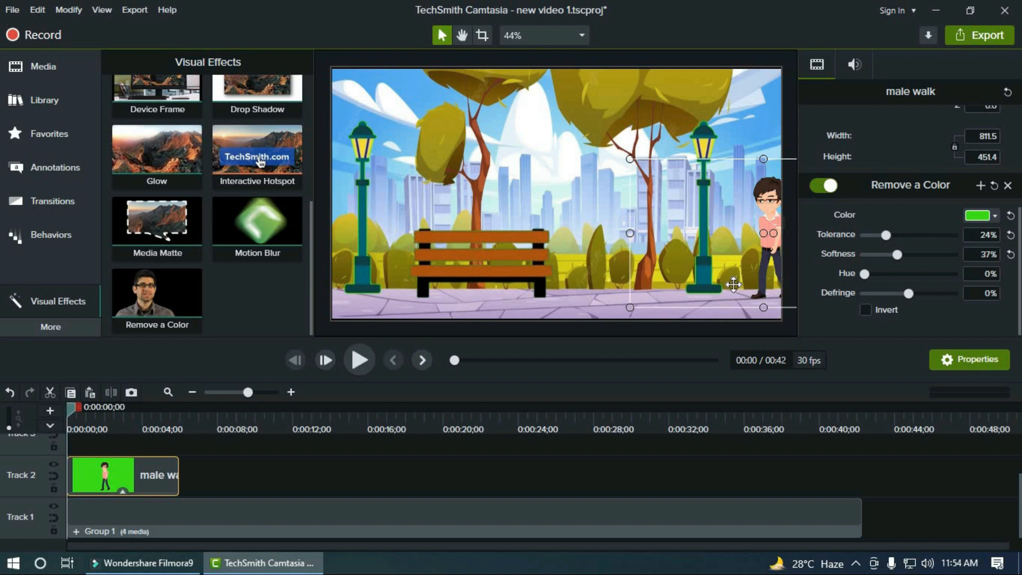
Step: Copy the male walk clip and place the duplicate directly after the original on Track 2
{"action": "right_click", "coordinate": [158, 471]}
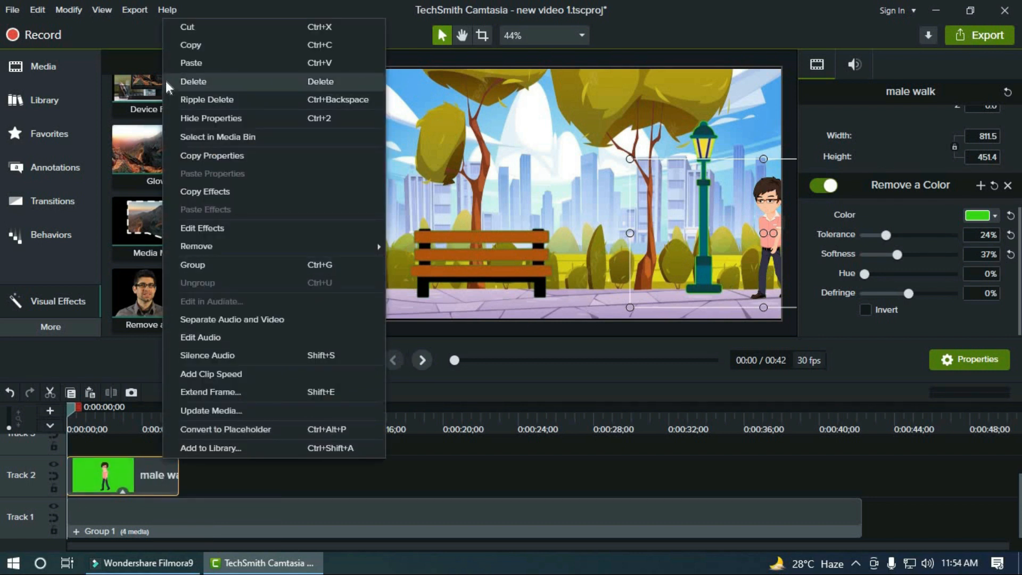
{"action": "left_click", "coordinate": [181, 46]}
{"action": "right_click", "coordinate": [258, 490]}
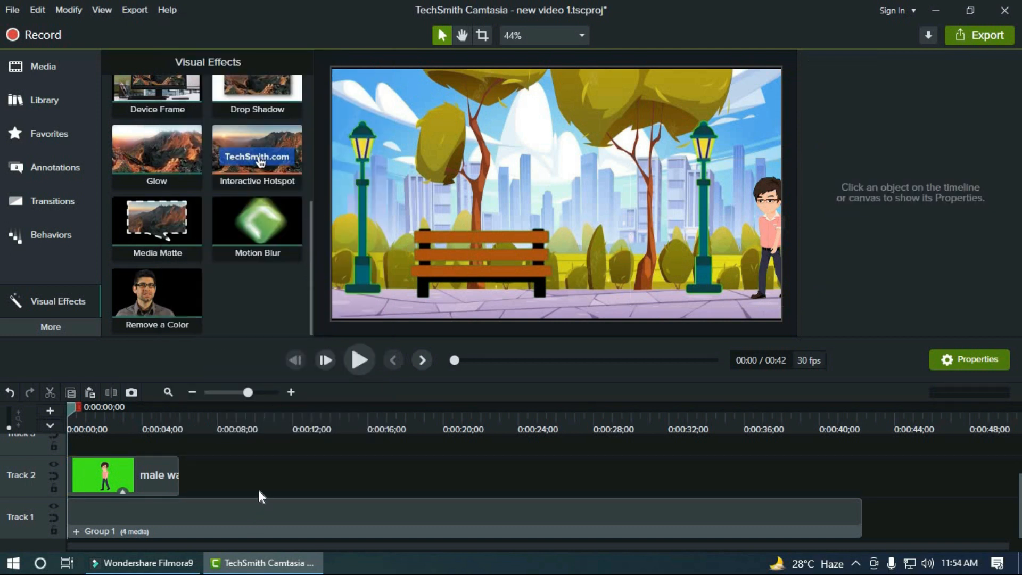
{"action": "left_click", "coordinate": [330, 245]}
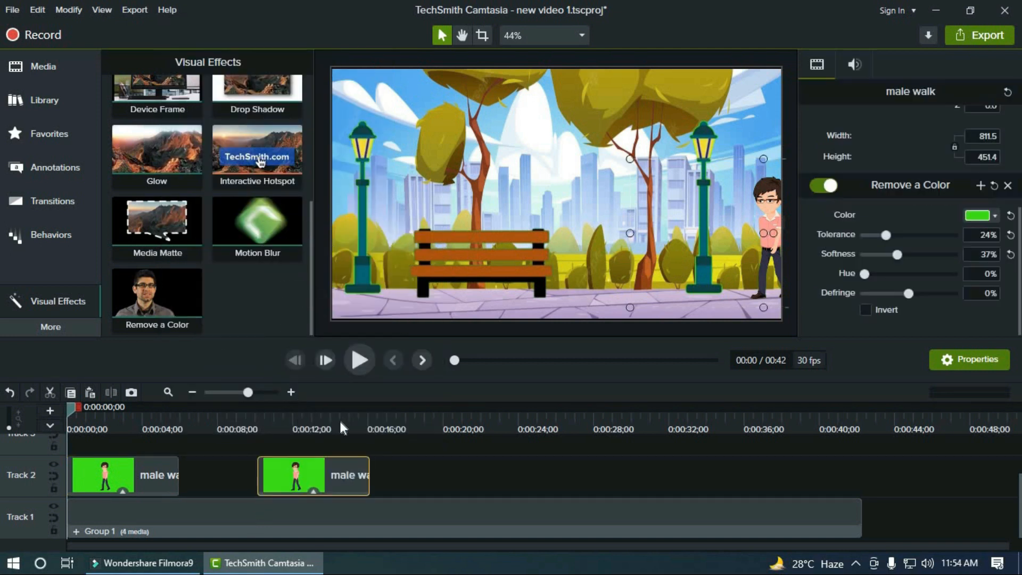
{"action": "left_click_drag", "start_coordinate": [341, 487], "coordinate": [279, 470]}
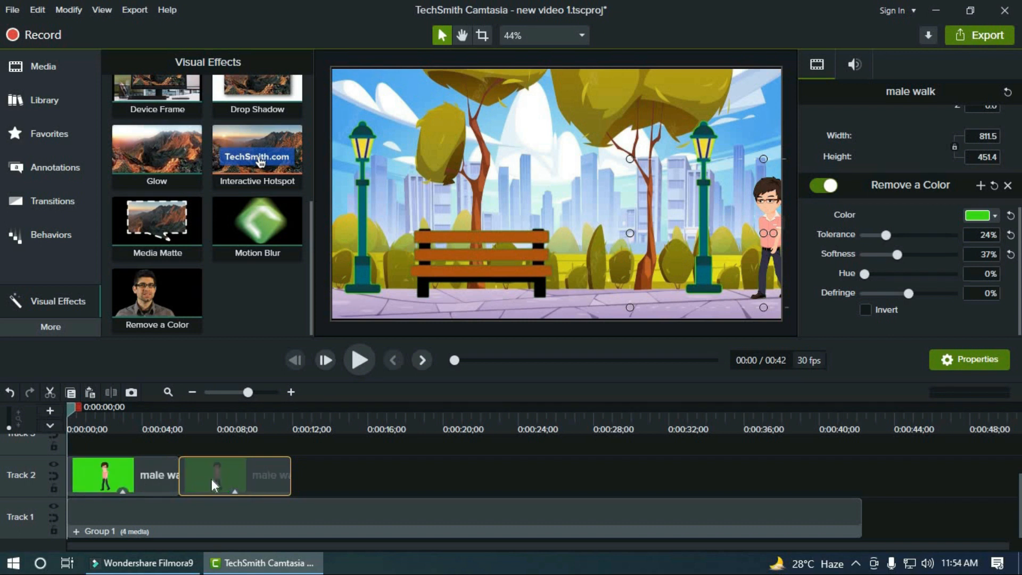
Step: Group the two male walk clips on Track 2 and play back the result
{"action": "left_click", "coordinate": [156, 480], "text": "ctrl"}
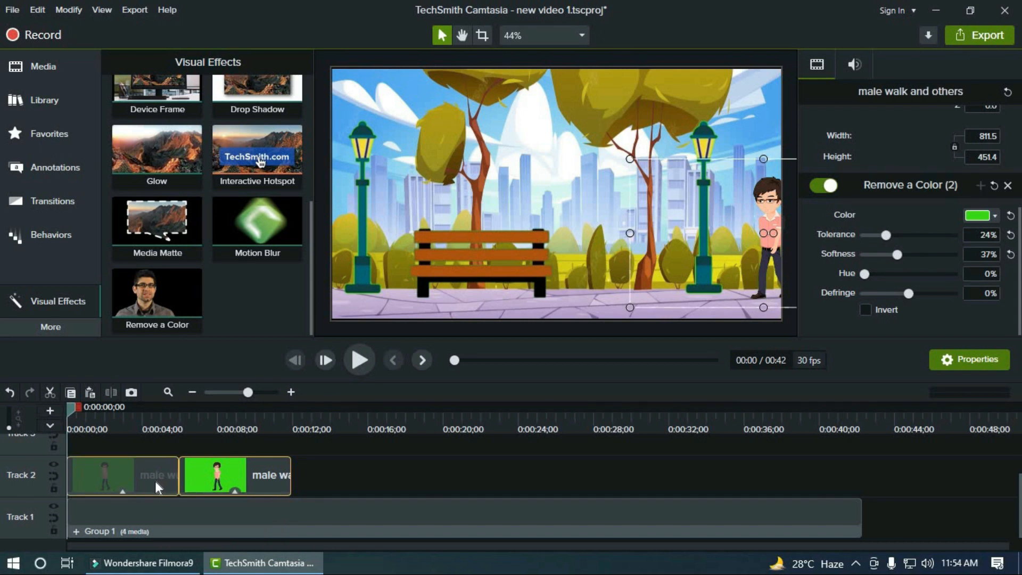
{"action": "key", "text": "ctrl+g"}
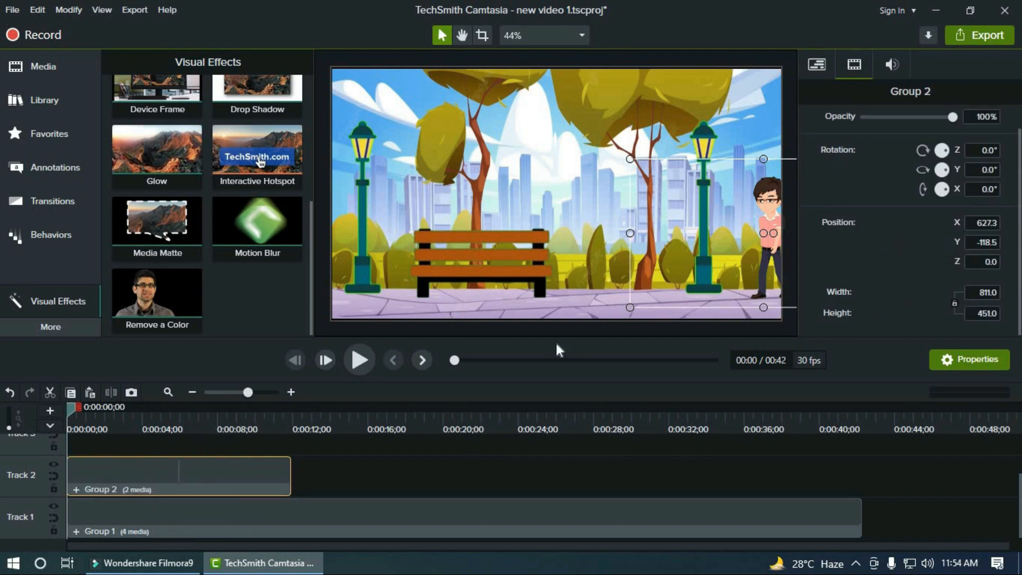
{"action": "left_click", "coordinate": [356, 370]}
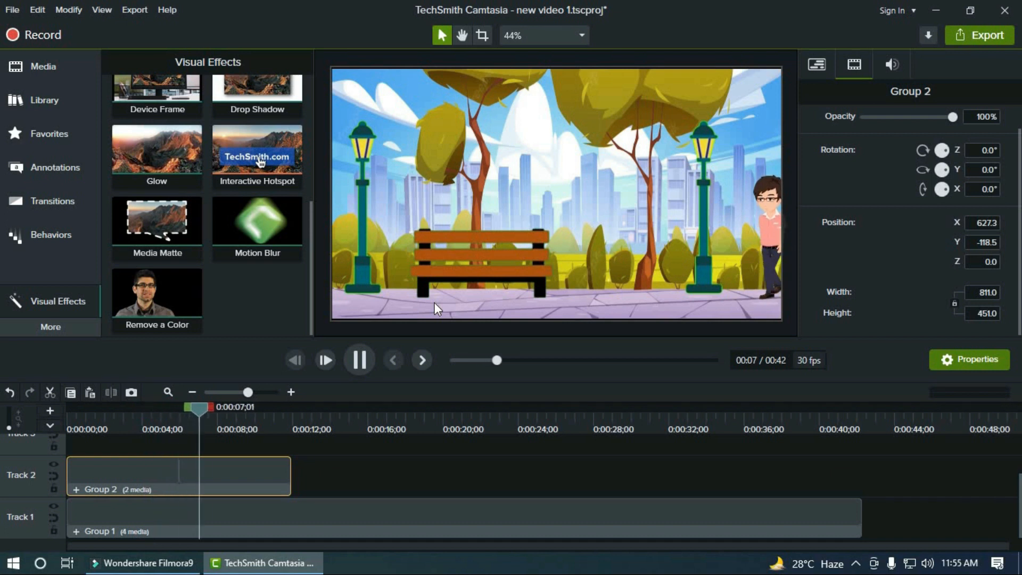
{"action": "left_click", "coordinate": [361, 363]}
Step: Add a custom animation spanning all of Group 2 and, at its end, move the man straight across to the bench's far end
{"action": "left_click", "coordinate": [142, 417]}
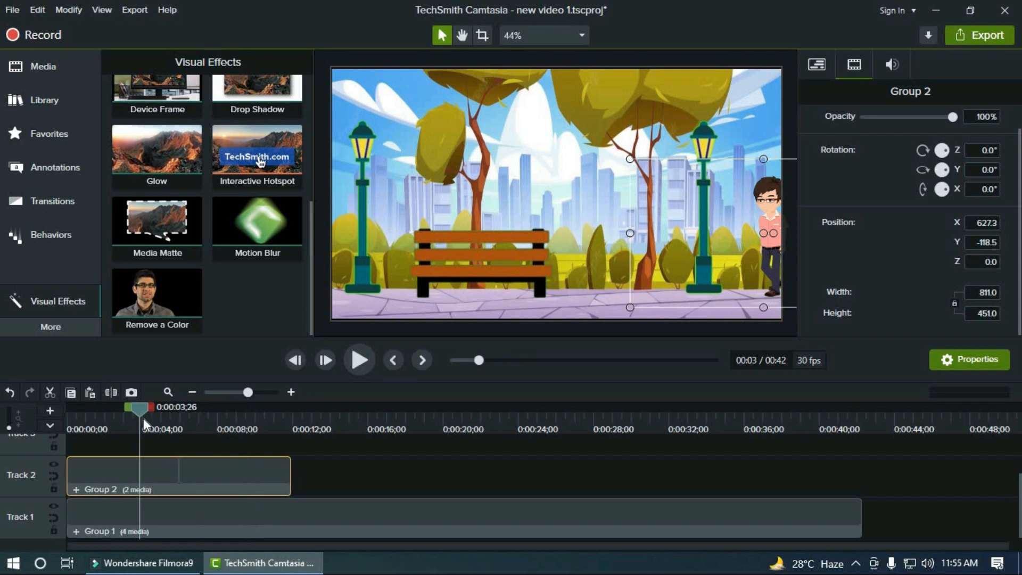
{"action": "left_click", "coordinate": [147, 417]}
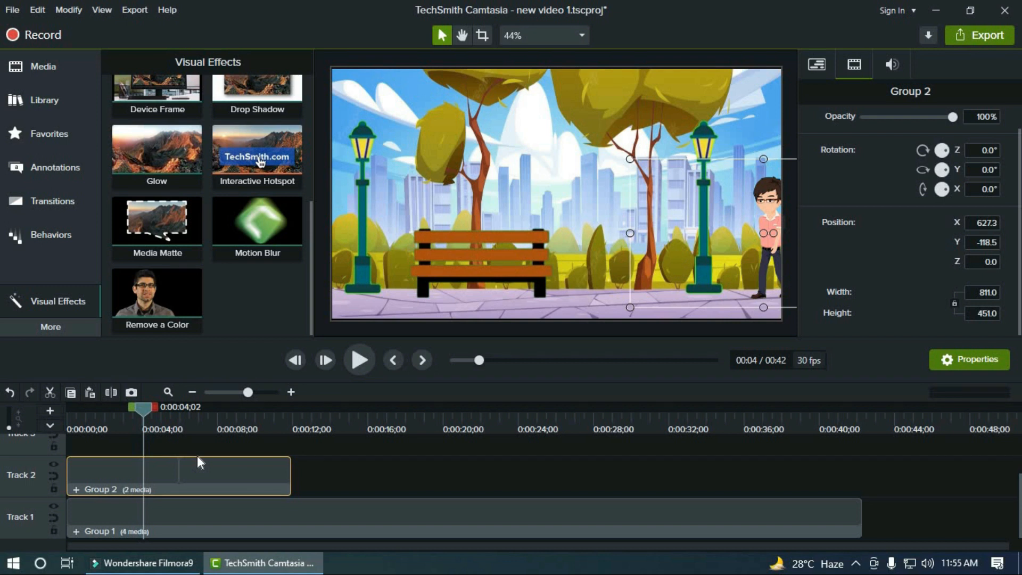
{"action": "key", "text": "shift+a"}
{"action": "left_click_drag", "start_coordinate": [145, 476], "coordinate": [289, 477]}
{"action": "left_click_drag", "start_coordinate": [125, 479], "coordinate": [67, 476]}
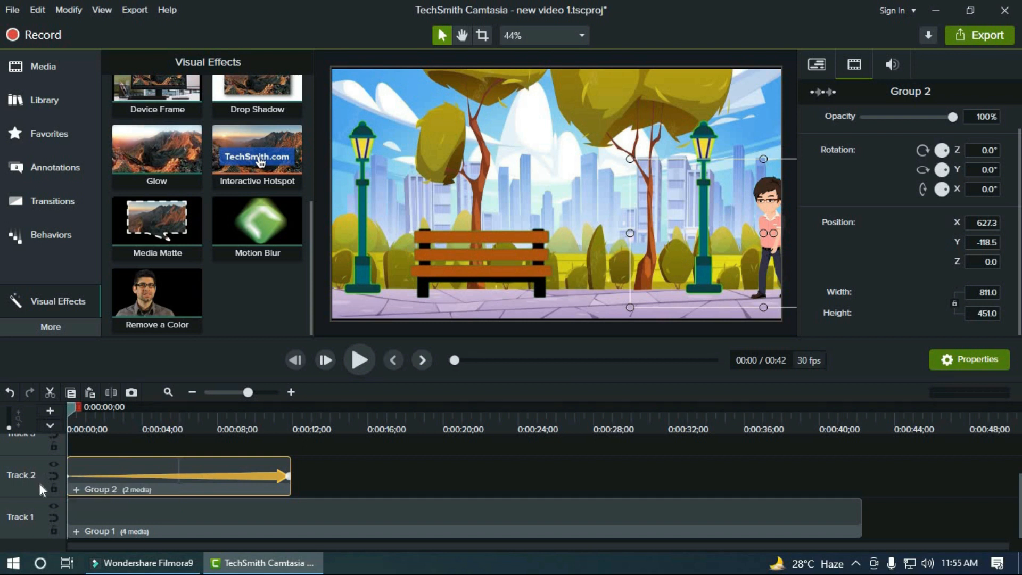
{"action": "left_click", "coordinate": [289, 475]}
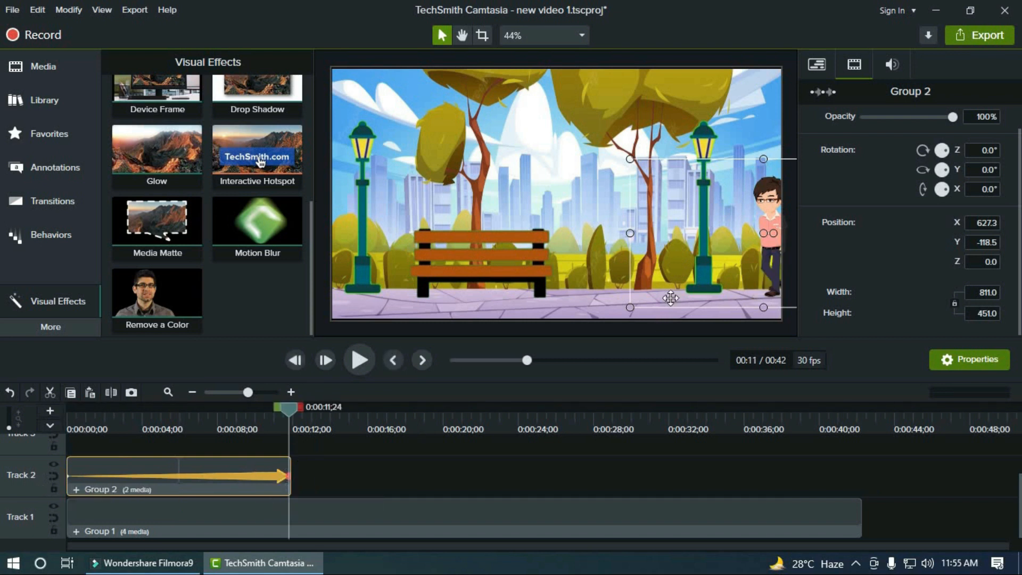
{"action": "left_click_drag", "start_coordinate": [715, 272], "coordinate": [442, 282]}
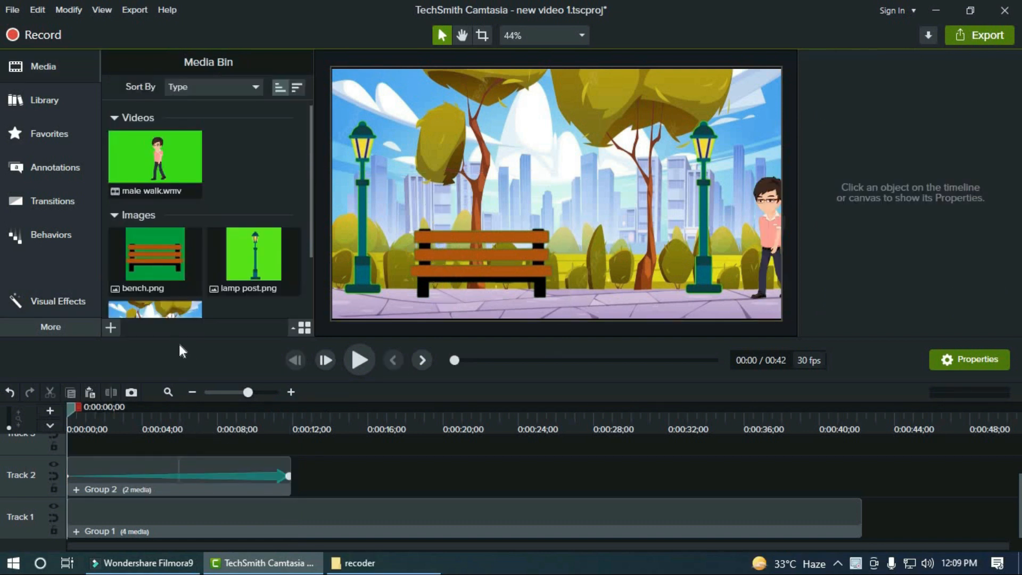
Step: Play back the walk animation and check the man's position near its end
{"action": "left_click", "coordinate": [360, 360]}
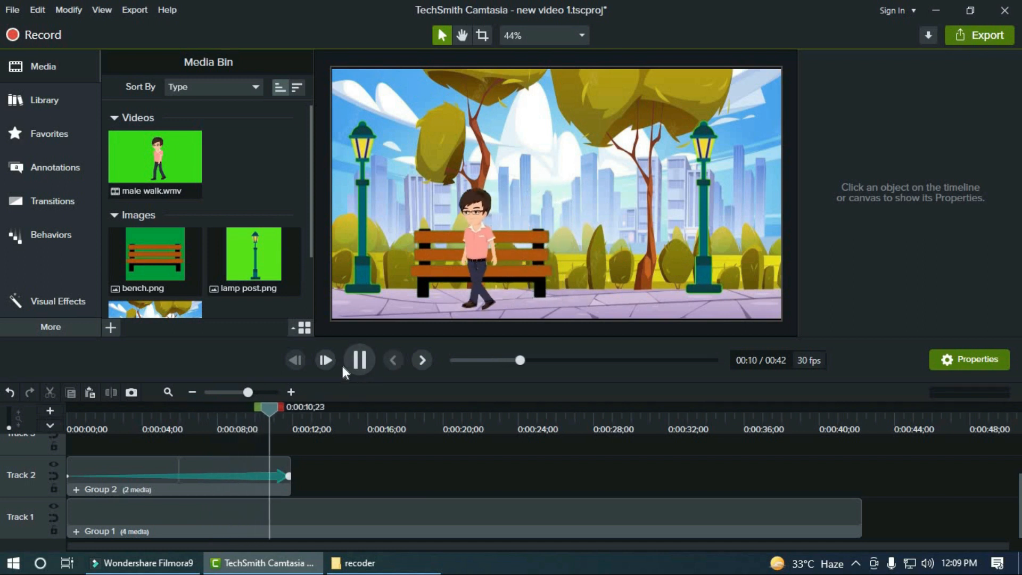
{"action": "left_click", "coordinate": [355, 369]}
{"action": "left_click_drag", "start_coordinate": [308, 407], "coordinate": [283, 450]}
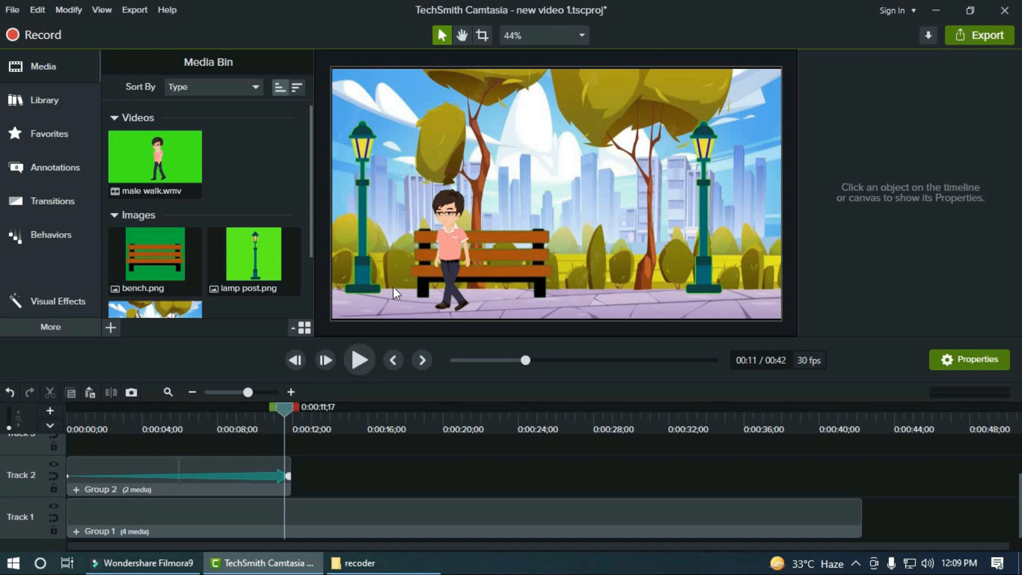
Step: Import the male look 1 video from the green collection folder and place it directly after Group 2 on Track 2
{"action": "left_click", "coordinate": [113, 328]}
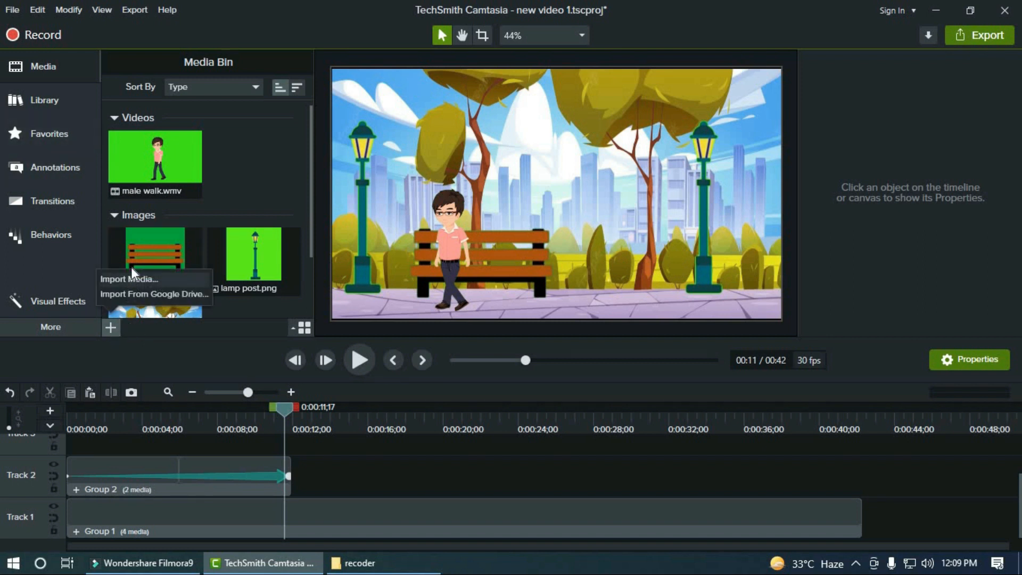
{"action": "left_click", "coordinate": [126, 278]}
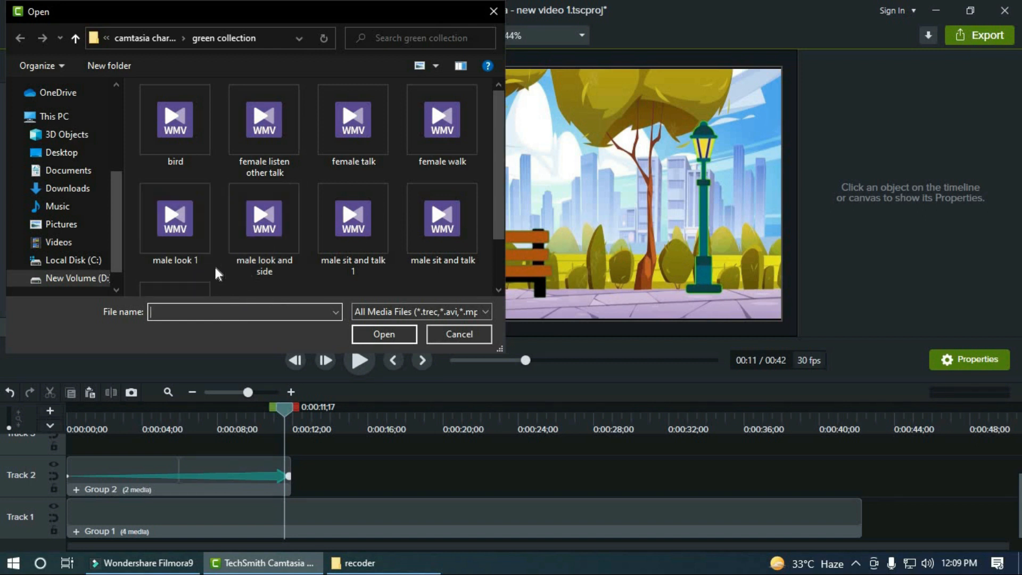
{"action": "left_click", "coordinate": [190, 230]}
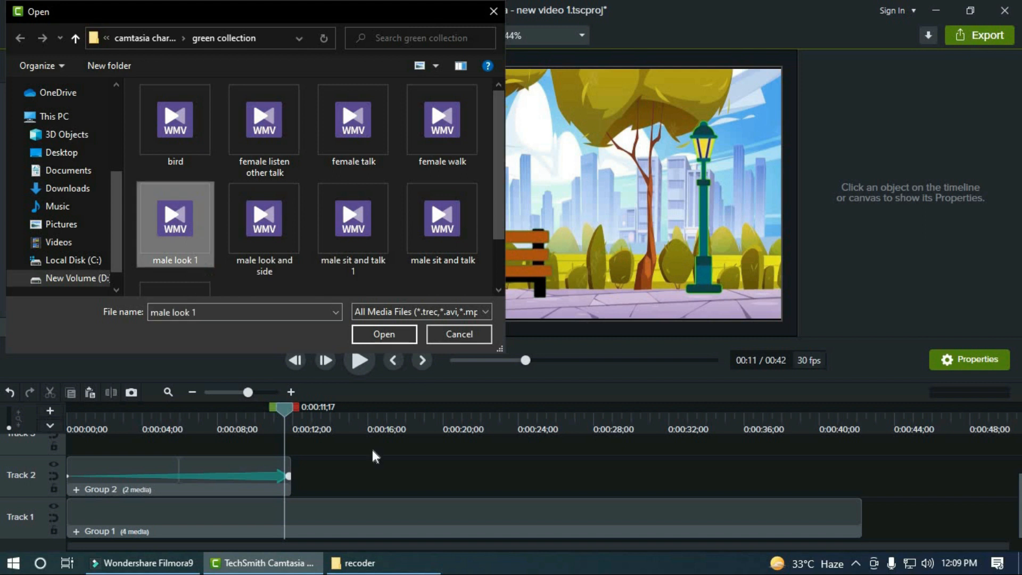
{"action": "left_click", "coordinate": [384, 334]}
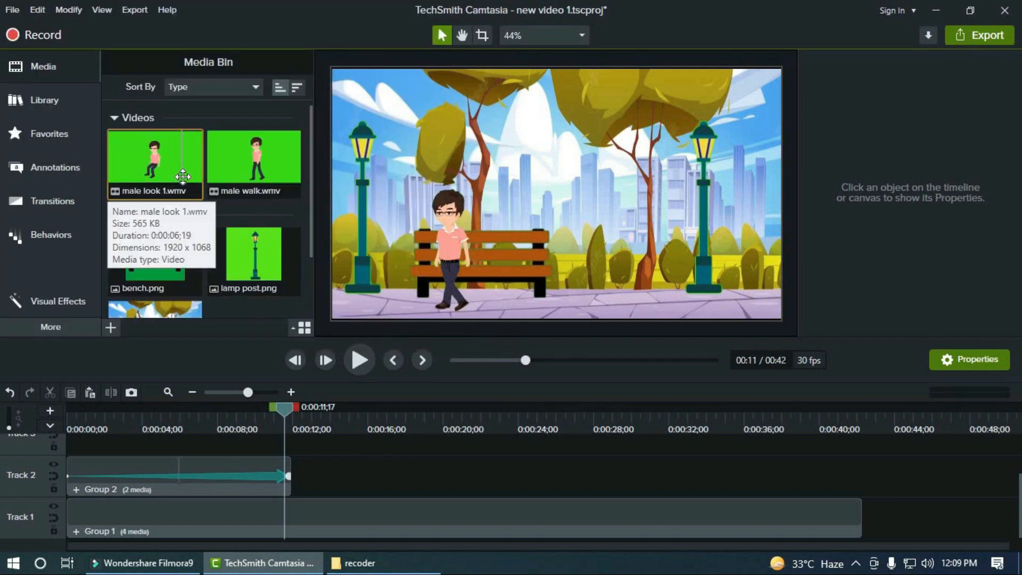
{"action": "left_click_drag", "start_coordinate": [156, 165], "coordinate": [281, 498]}
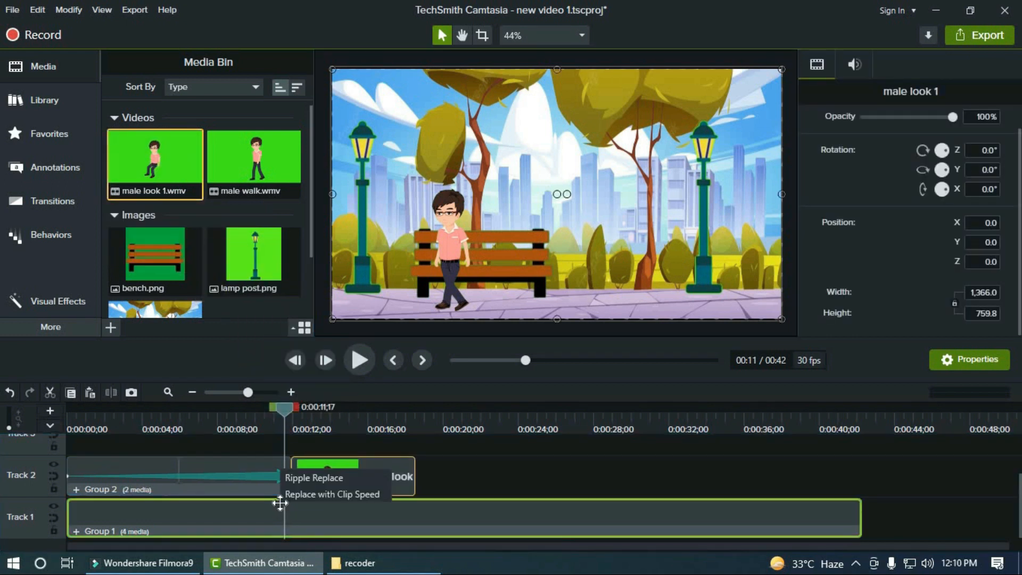
Step: Split the male look 1 clip at 0:00:17;21 and delete the part after the cut
{"action": "left_click_drag", "start_coordinate": [286, 408], "coordinate": [400, 413]}
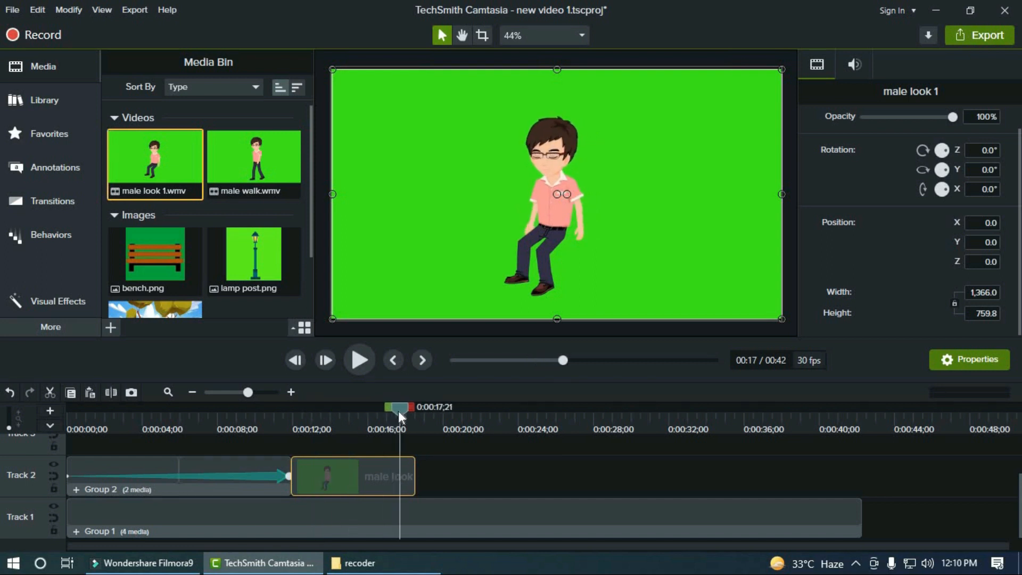
{"action": "key", "text": "s"}
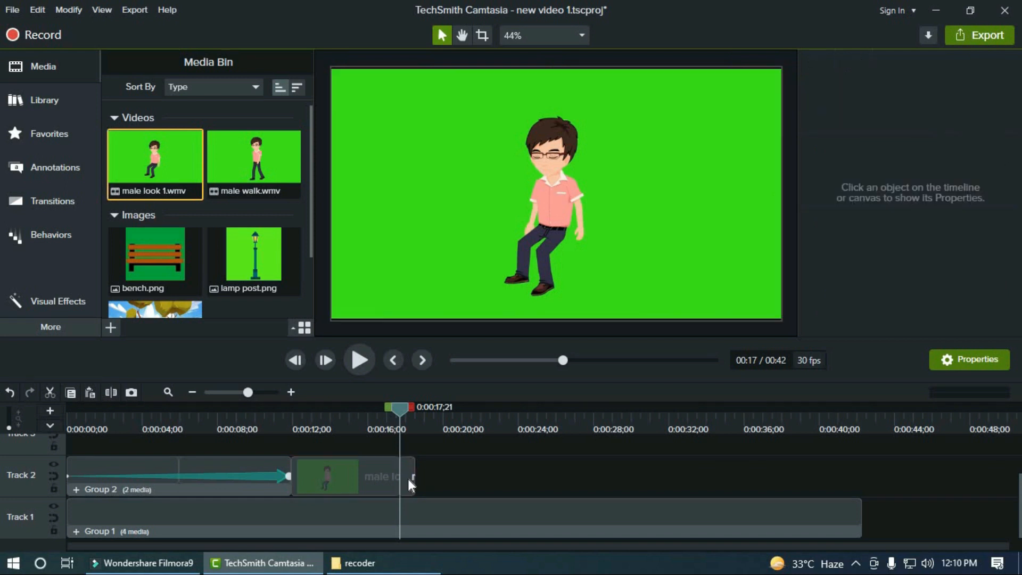
{"action": "left_click", "coordinate": [407, 478]}
{"action": "key", "text": "Delete"}
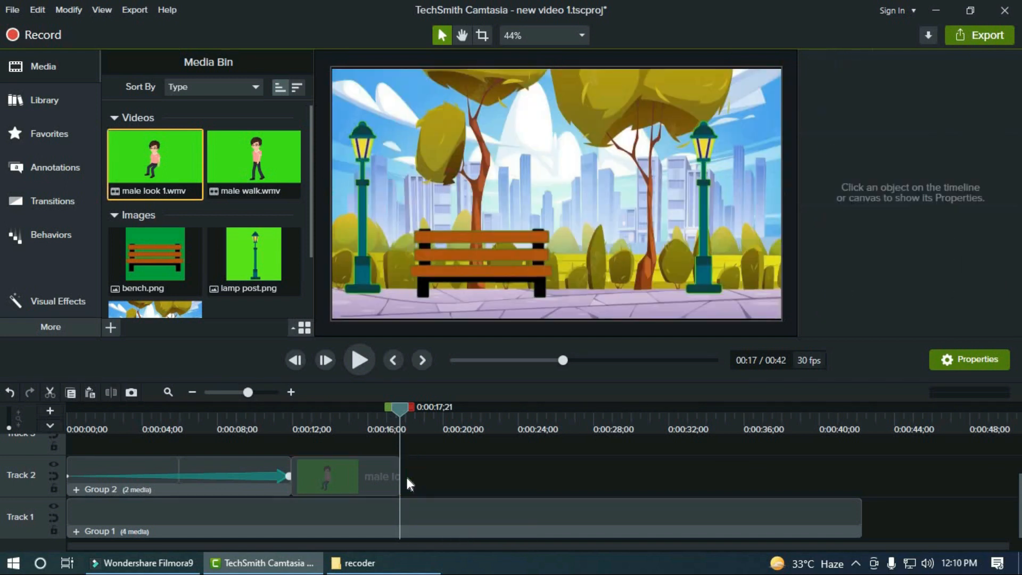
Step: Key out male look 1's green background with Remove a Color, sampling the green and setting tolerance to 27% and softness to 31%
{"action": "left_click_drag", "start_coordinate": [401, 408], "coordinate": [365, 411]}
{"action": "left_click", "coordinate": [349, 429]}
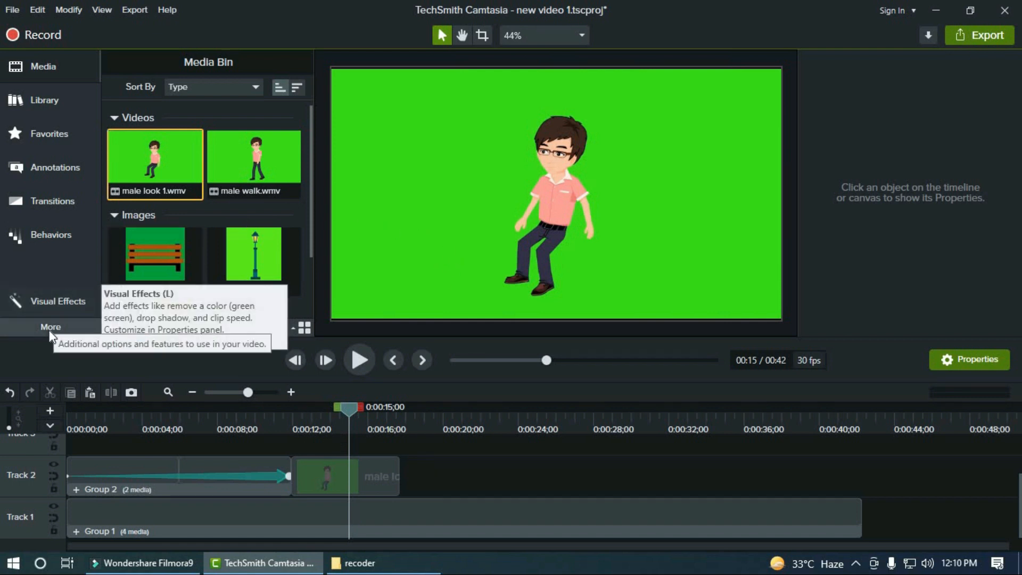
{"action": "left_click", "coordinate": [63, 301]}
{"action": "left_click_drag", "start_coordinate": [157, 298], "coordinate": [337, 468]}
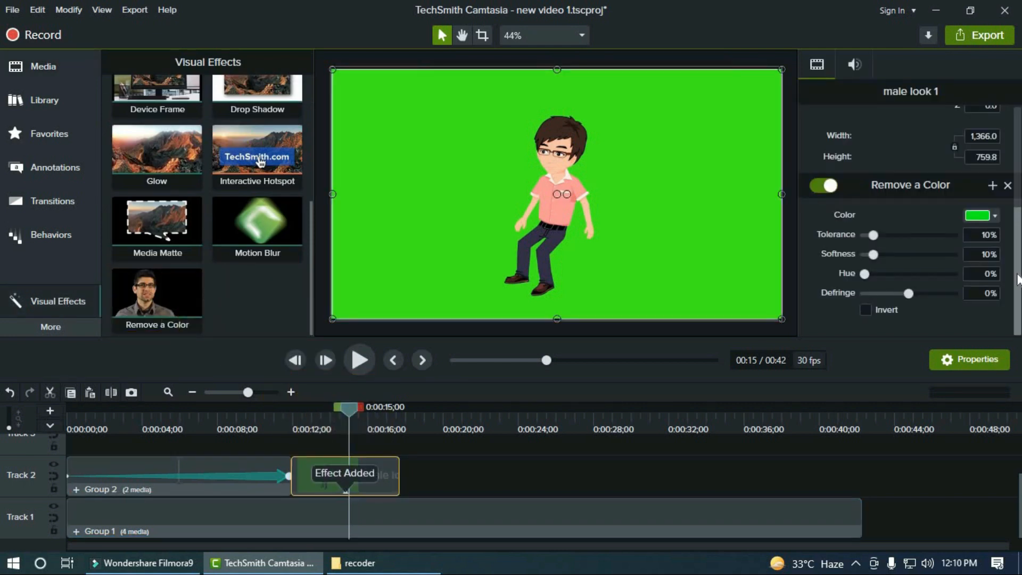
{"action": "left_click", "coordinate": [990, 215]}
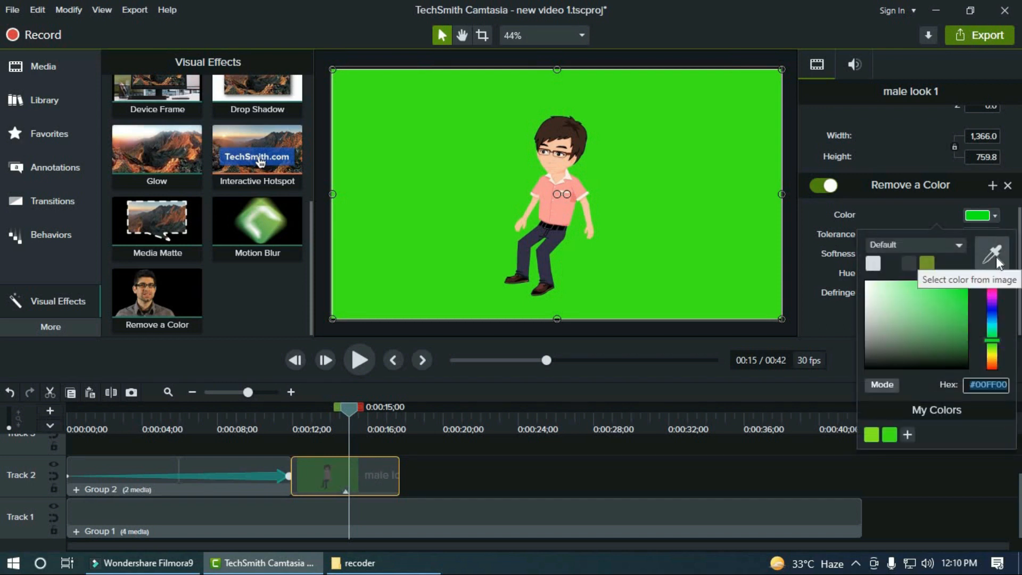
{"action": "left_click", "coordinate": [989, 250]}
{"action": "left_click", "coordinate": [647, 222]}
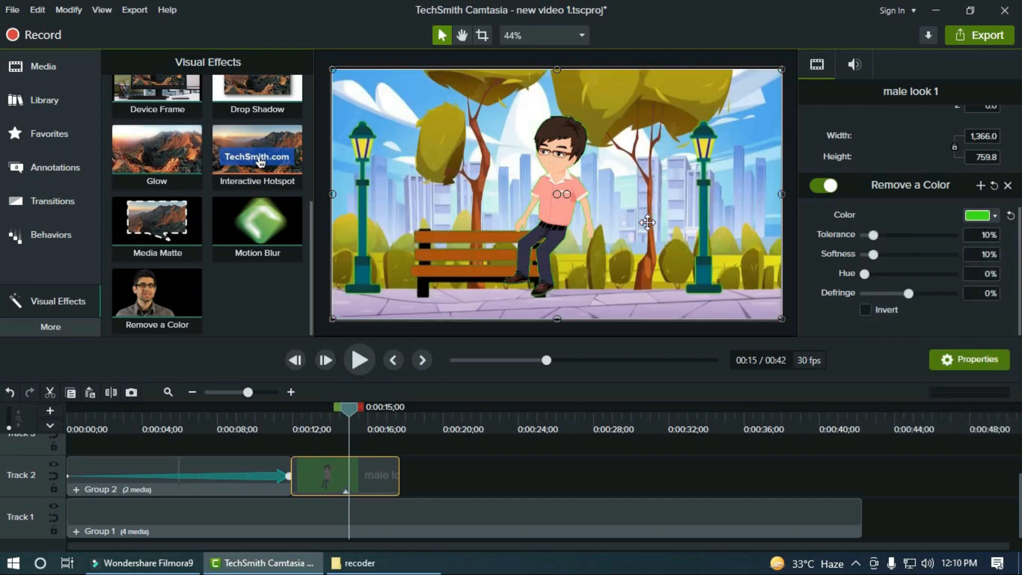
{"action": "left_click_drag", "start_coordinate": [873, 235], "coordinate": [889, 255]}
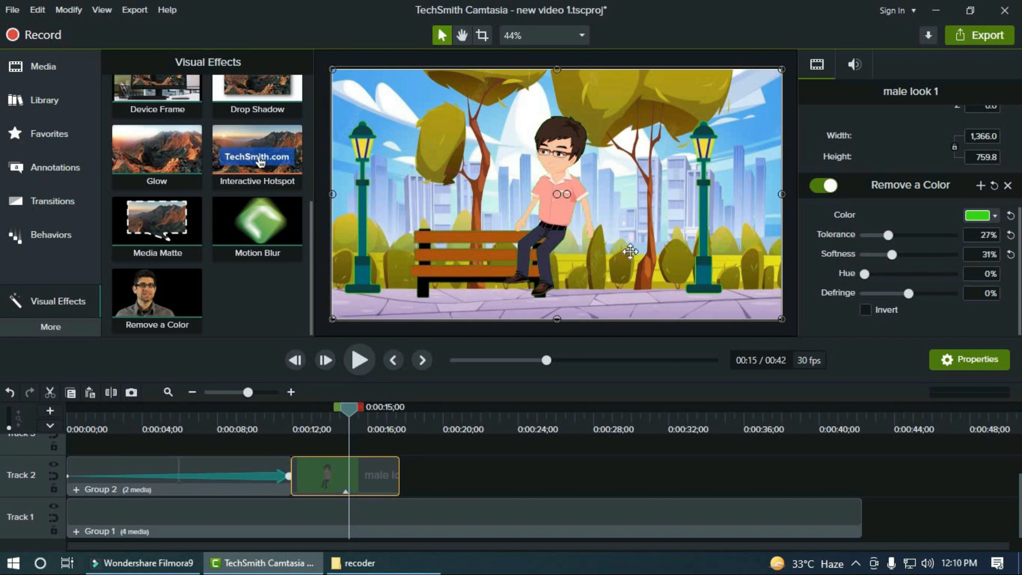
Step: Shrink the sitting man to about 876 by 487 and place him at the bench end facing the nearer tree
{"action": "left_click_drag", "start_coordinate": [630, 251], "coordinate": [604, 238]}
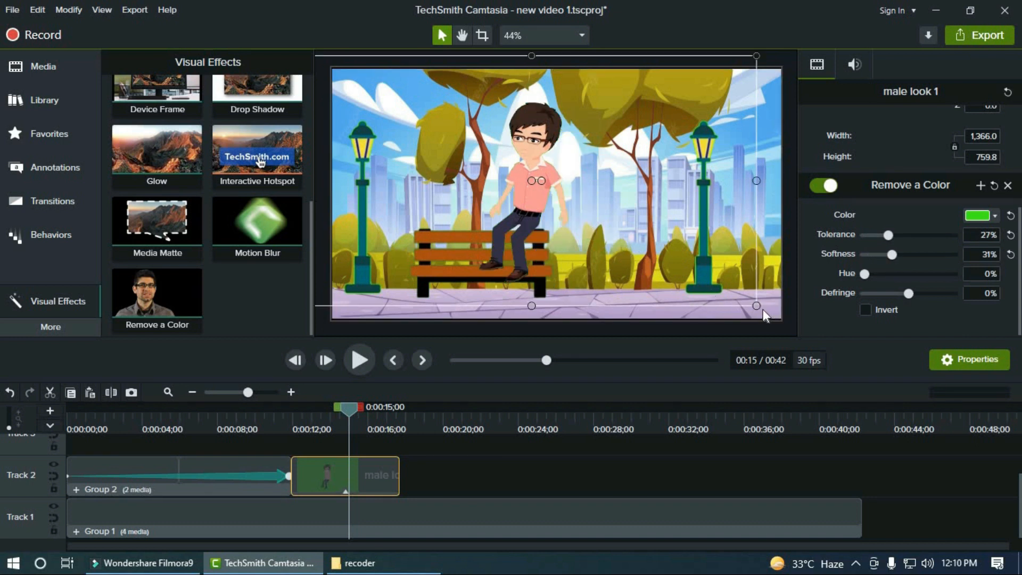
{"action": "left_click_drag", "start_coordinate": [756, 305], "coordinate": [690, 279]}
{"action": "left_click_drag", "start_coordinate": [559, 205], "coordinate": [580, 261]}
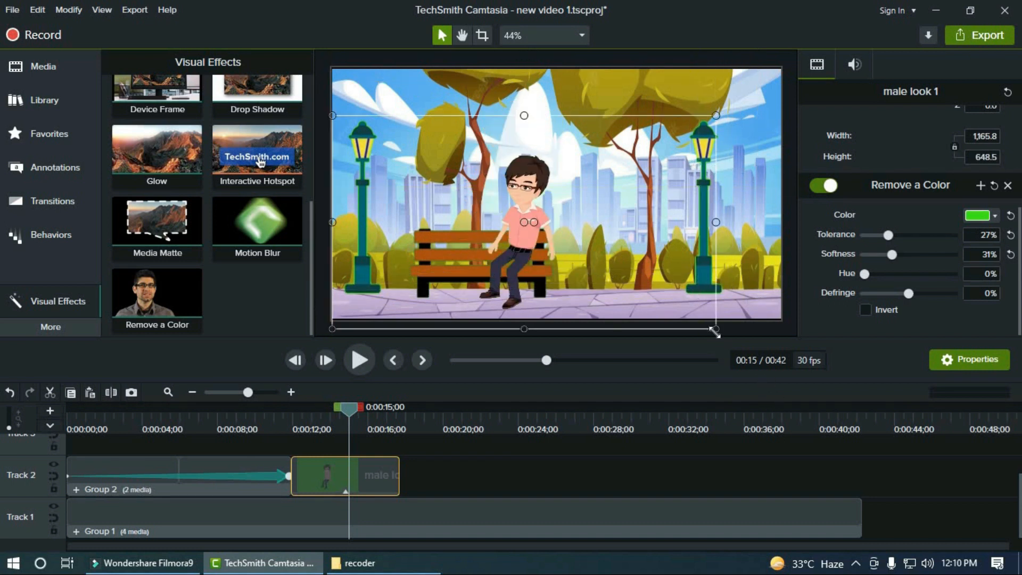
{"action": "left_click_drag", "start_coordinate": [632, 310], "coordinate": [634, 315]}
{"action": "left_click_drag", "start_coordinate": [589, 270], "coordinate": [633, 284]}
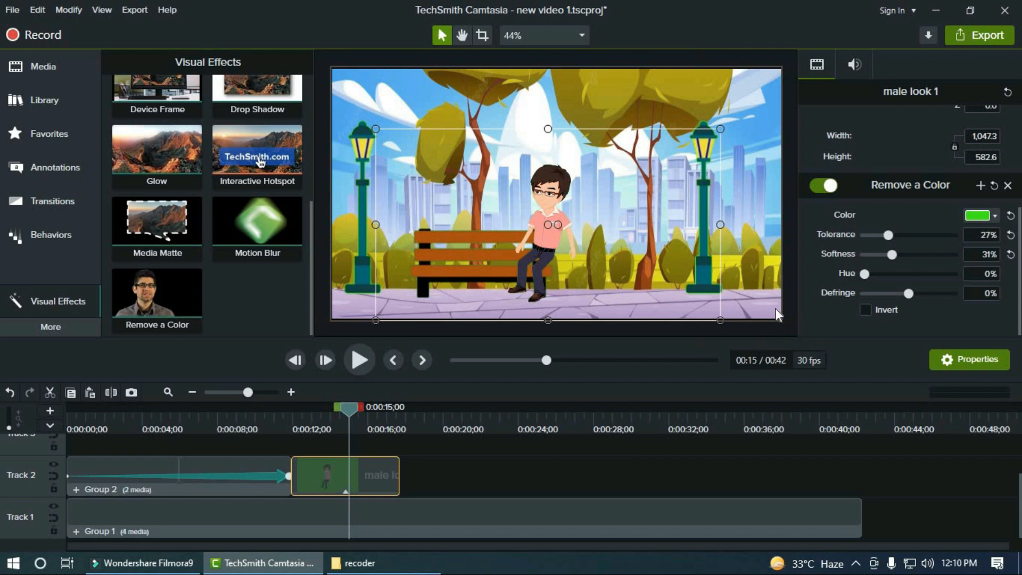
{"action": "left_click", "coordinate": [713, 321]}
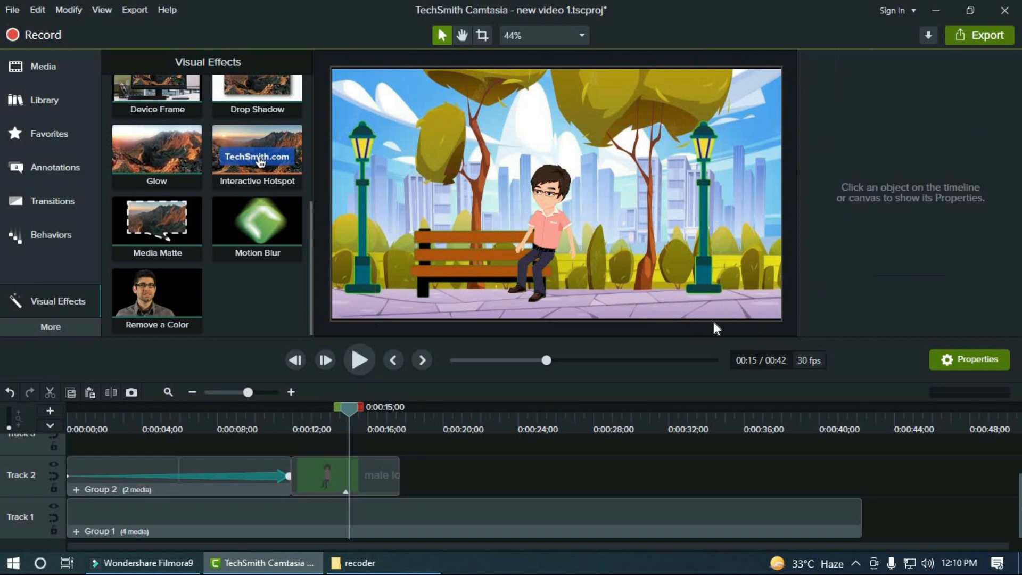
{"action": "left_click", "coordinate": [678, 263]}
{"action": "left_click_drag", "start_coordinate": [719, 321], "coordinate": [663, 290]}
{"action": "left_click_drag", "start_coordinate": [598, 263], "coordinate": [647, 282]}
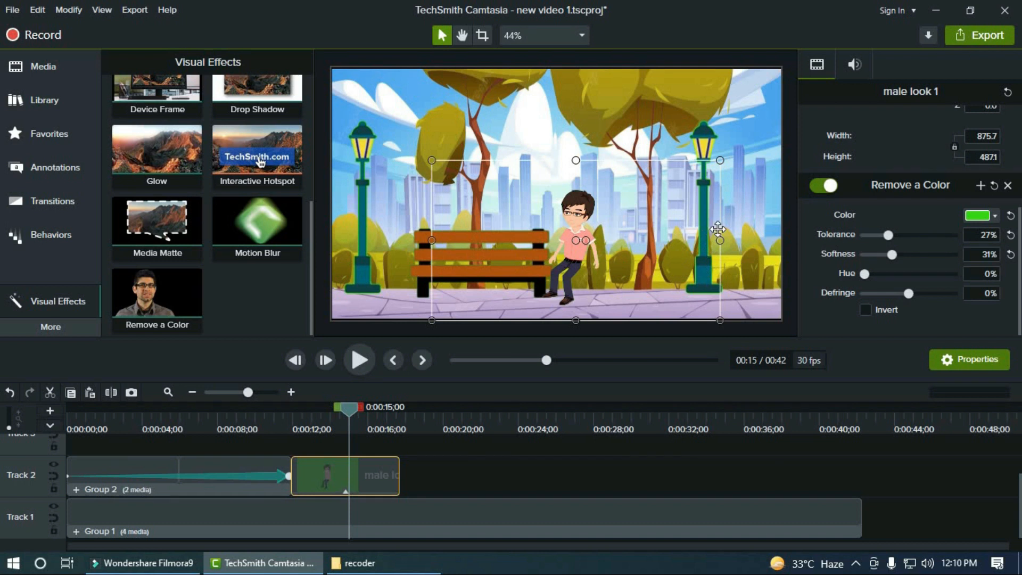
Step: Mirror the sitting man horizontally, resize him to about 864 by 540 and seat him at the bench end where the walk finishes
{"action": "left_click_drag", "start_coordinate": [615, 244], "coordinate": [270, 249]}
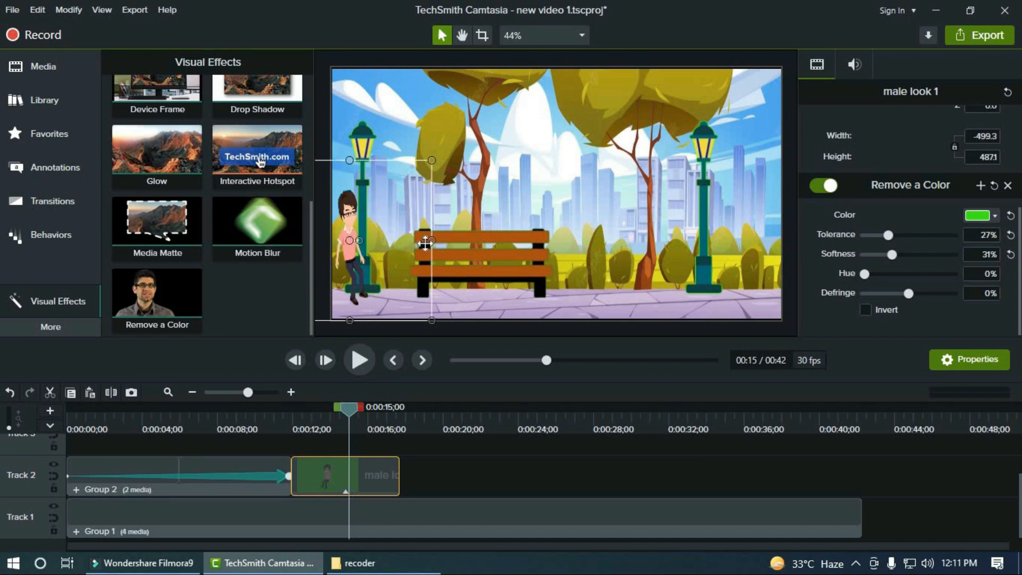
{"action": "left_click_drag", "start_coordinate": [431, 240], "coordinate": [651, 178]}
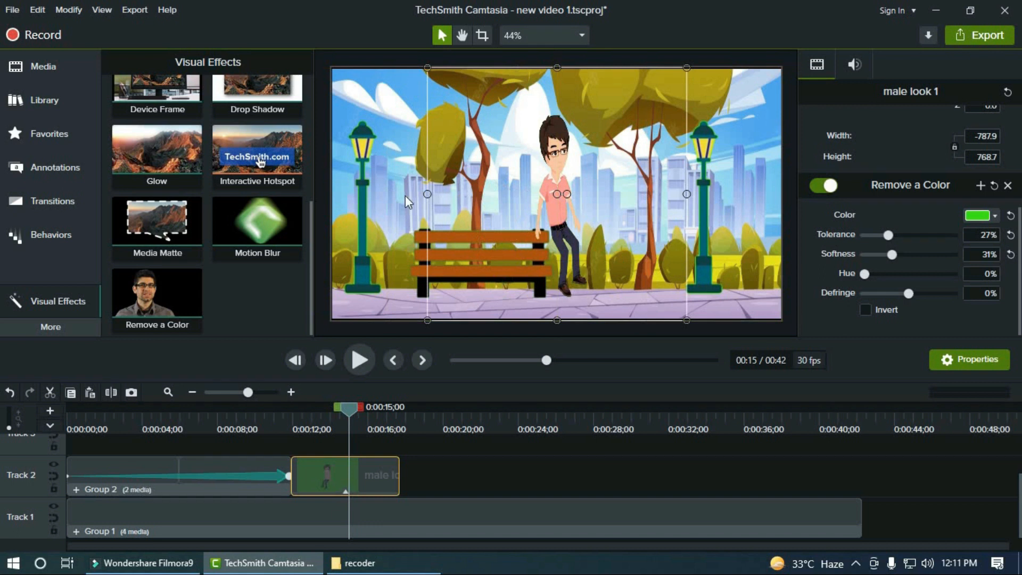
{"action": "left_click_drag", "start_coordinate": [429, 194], "coordinate": [348, 194]}
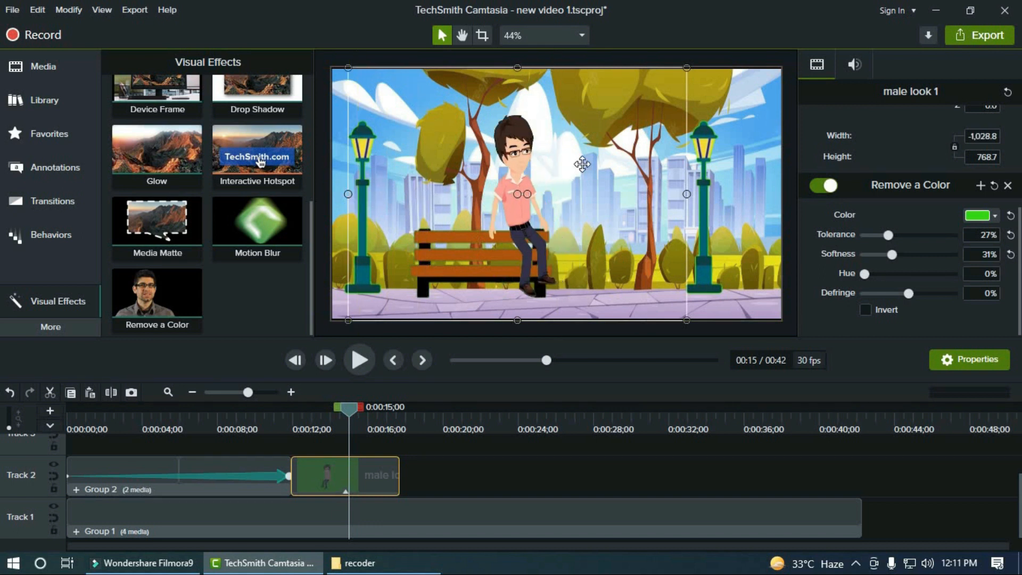
{"action": "left_click_drag", "start_coordinate": [581, 165], "coordinate": [603, 178]}
{"action": "left_click_drag", "start_coordinate": [687, 93], "coordinate": [639, 129]}
{"action": "left_click_drag", "start_coordinate": [596, 193], "coordinate": [630, 173]}
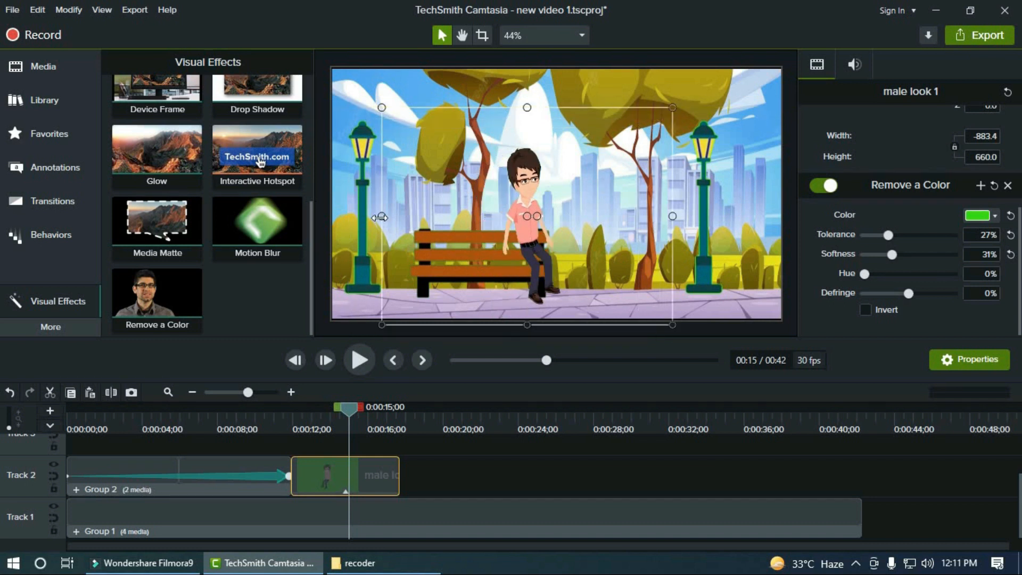
{"action": "left_click_drag", "start_coordinate": [381, 217], "coordinate": [295, 218]}
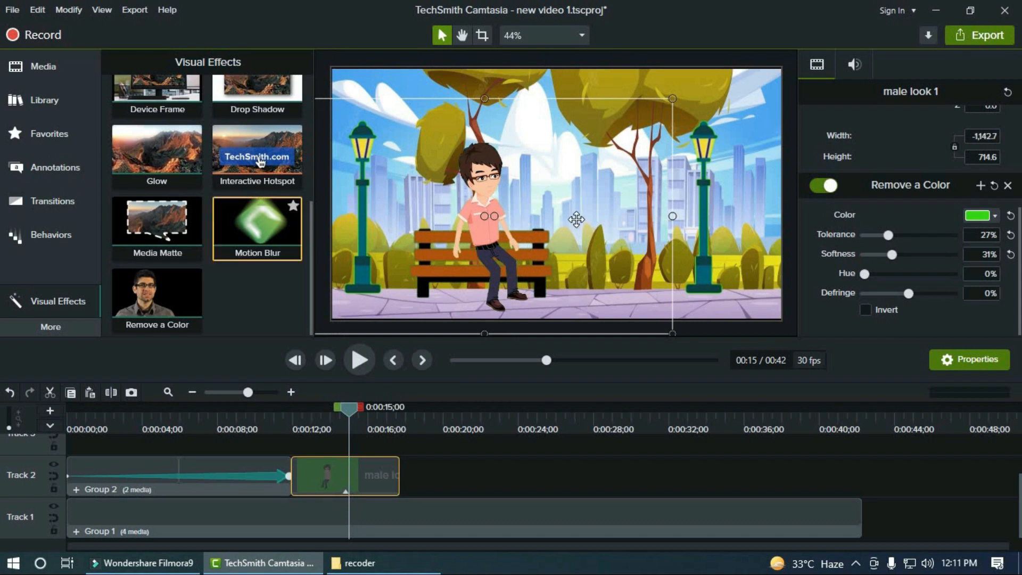
{"action": "left_click_drag", "start_coordinate": [672, 216], "coordinate": [526, 225]}
{"action": "left_click_drag", "start_coordinate": [526, 262], "coordinate": [517, 248]}
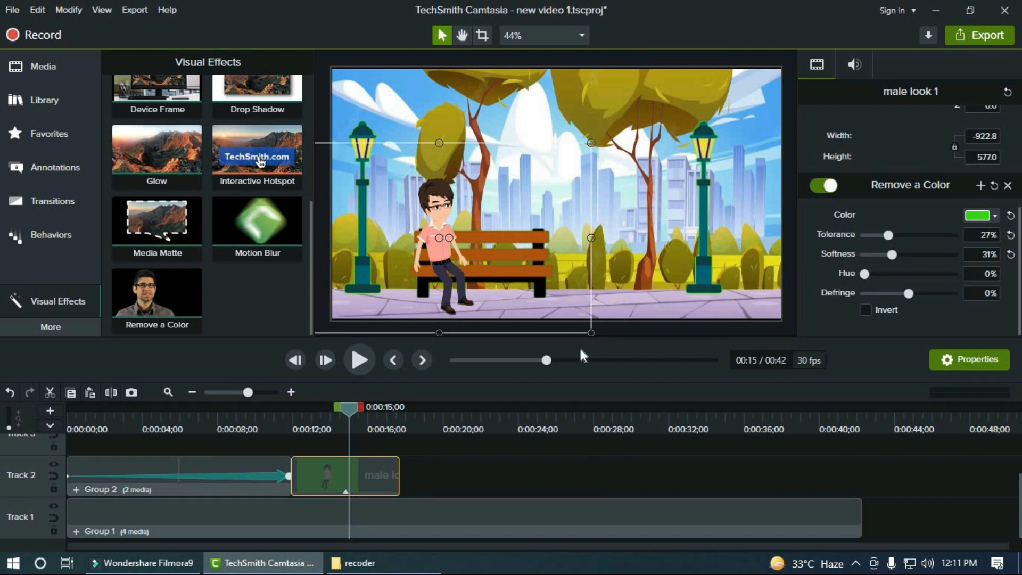
{"action": "left_click_drag", "start_coordinate": [592, 334], "coordinate": [572, 320]}
{"action": "left_click_drag", "start_coordinate": [519, 292], "coordinate": [519, 272]}
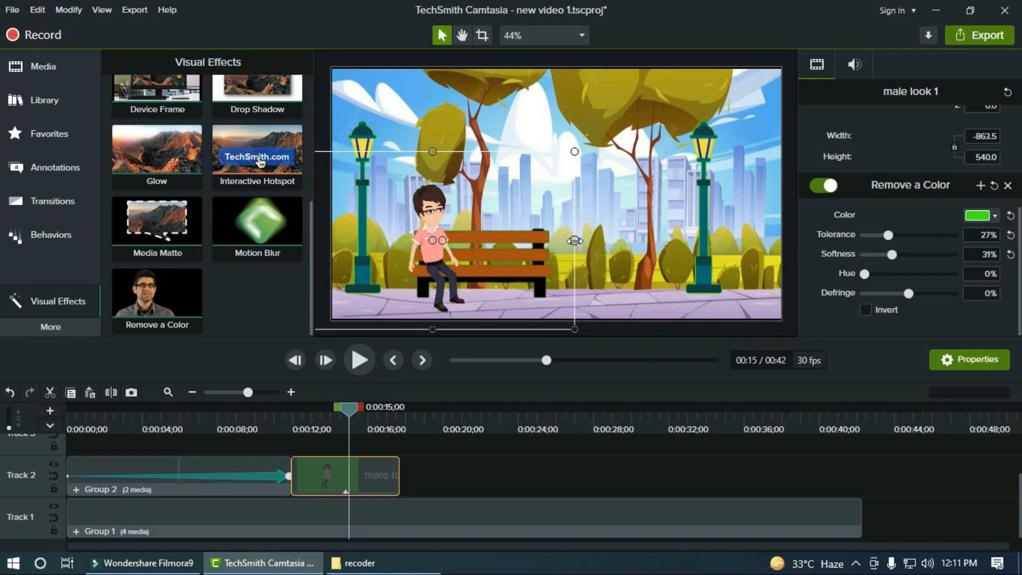
Step: Enlarge the sitting man in male look 1 to about 875 by 547 and preview the change from walking to sitting
{"action": "left_click_drag", "start_coordinate": [577, 240], "coordinate": [578, 240]}
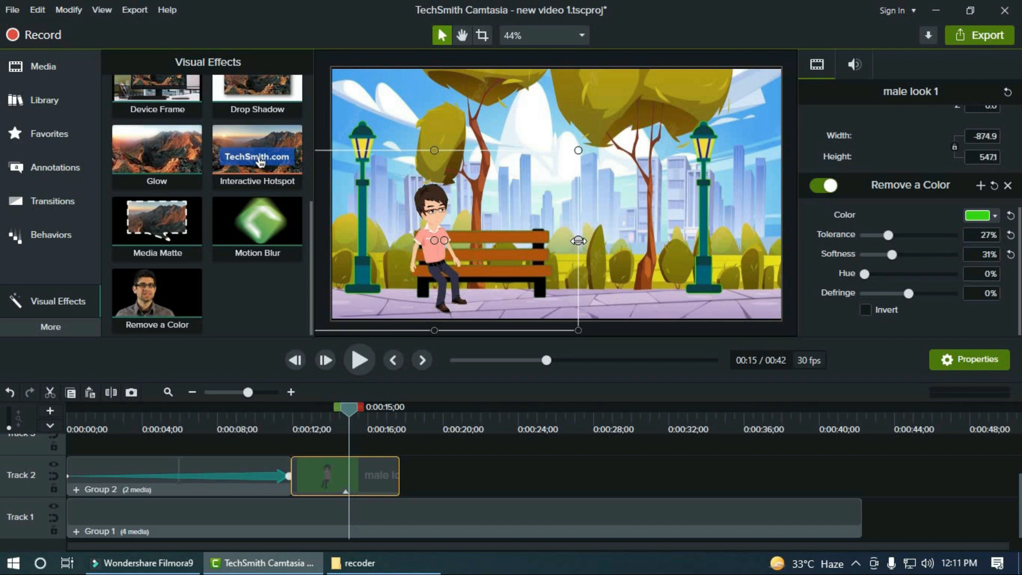
{"action": "left_click_drag", "start_coordinate": [342, 412], "coordinate": [221, 430]}
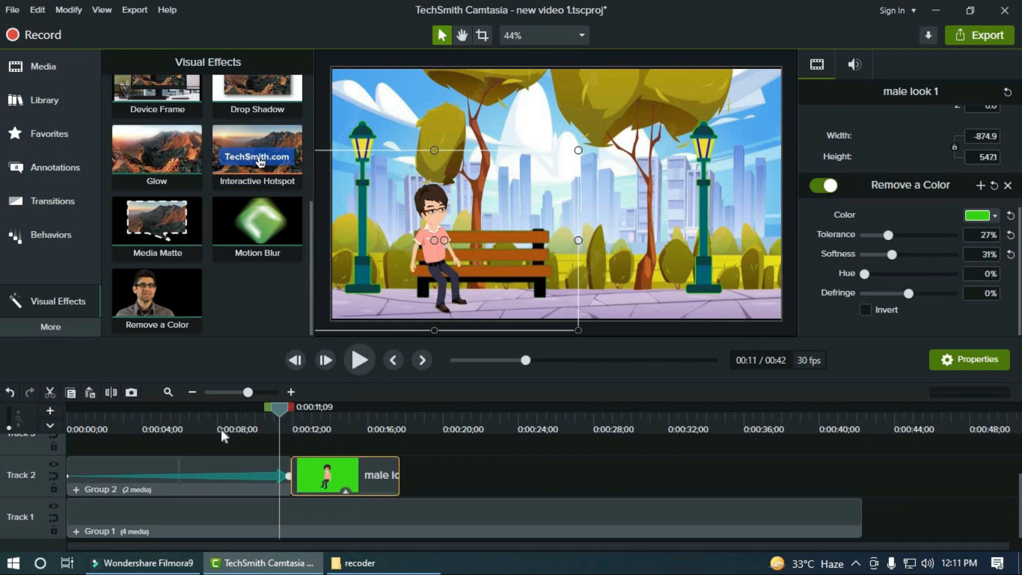
{"action": "left_click", "coordinate": [354, 372]}
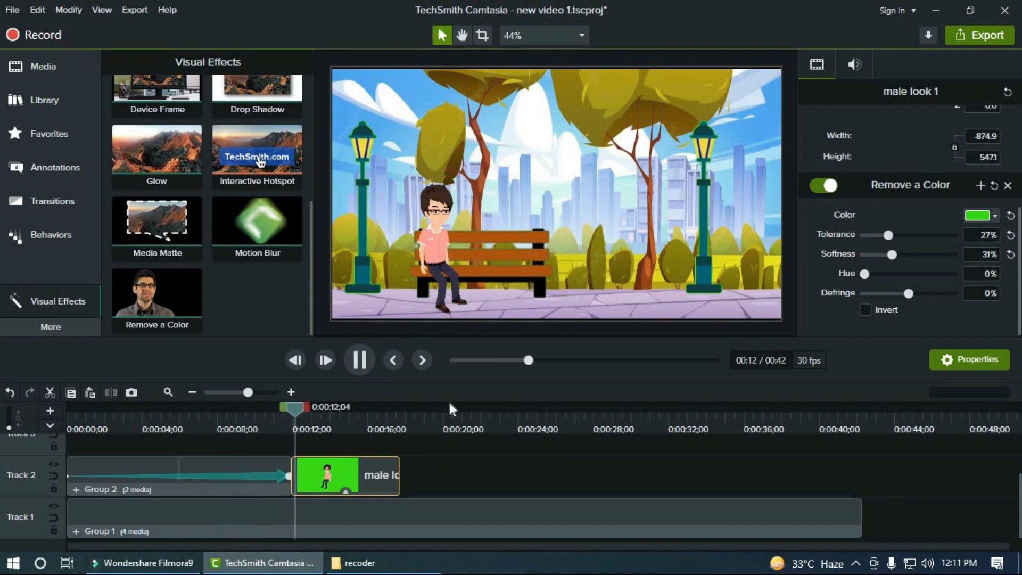
{"action": "left_click", "coordinate": [356, 366]}
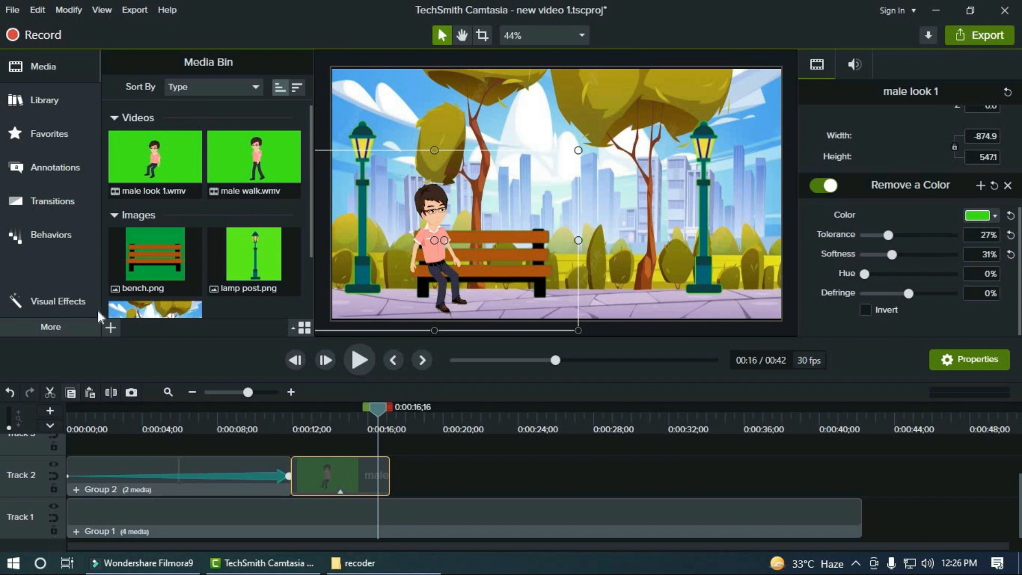
Step: Import the male sit and talk 1 video from the green collection folder and place it on Track 2 directly after male look 1
{"action": "left_click", "coordinate": [110, 331]}
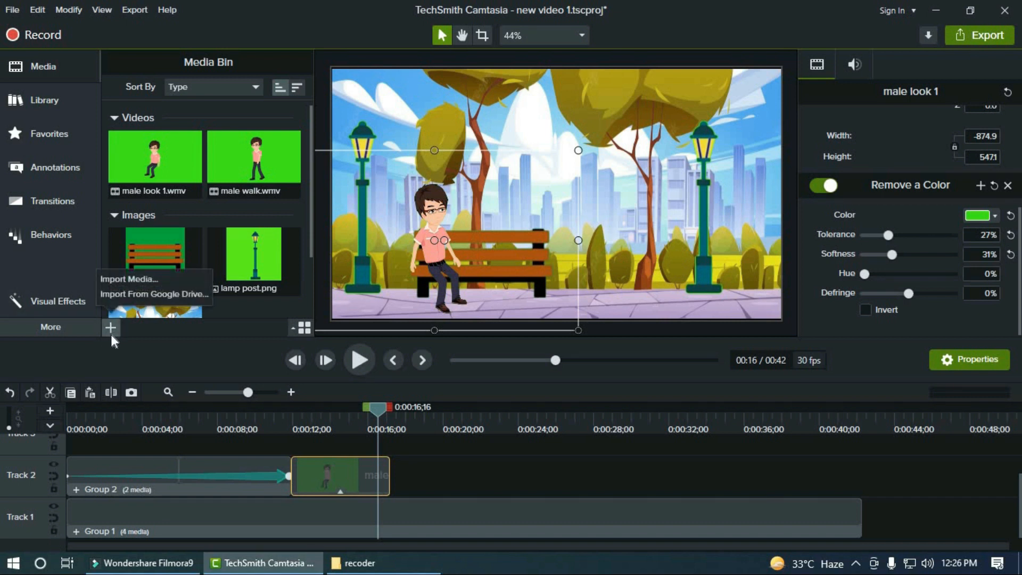
{"action": "left_click", "coordinate": [140, 278]}
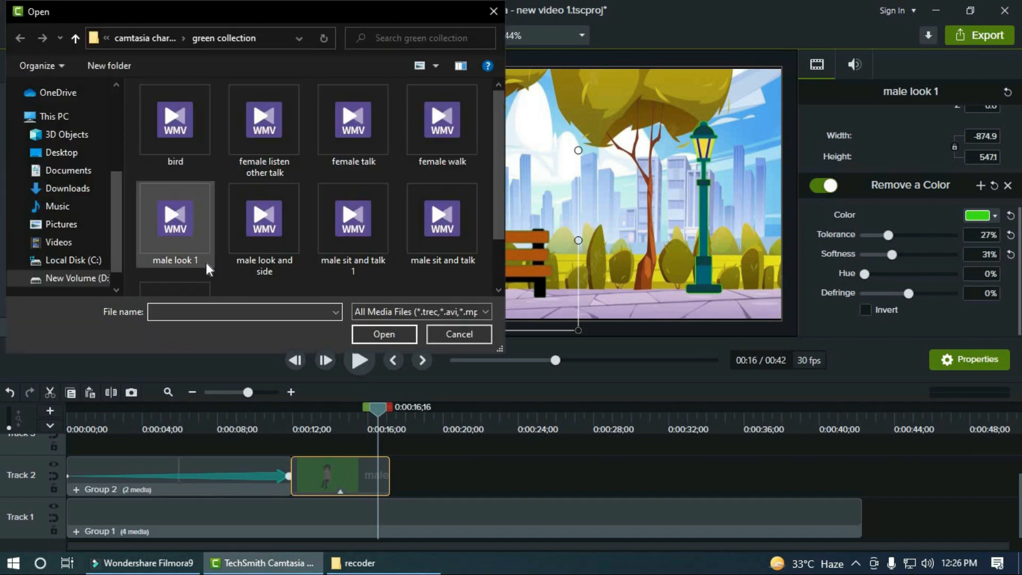
{"action": "left_click", "coordinate": [363, 272]}
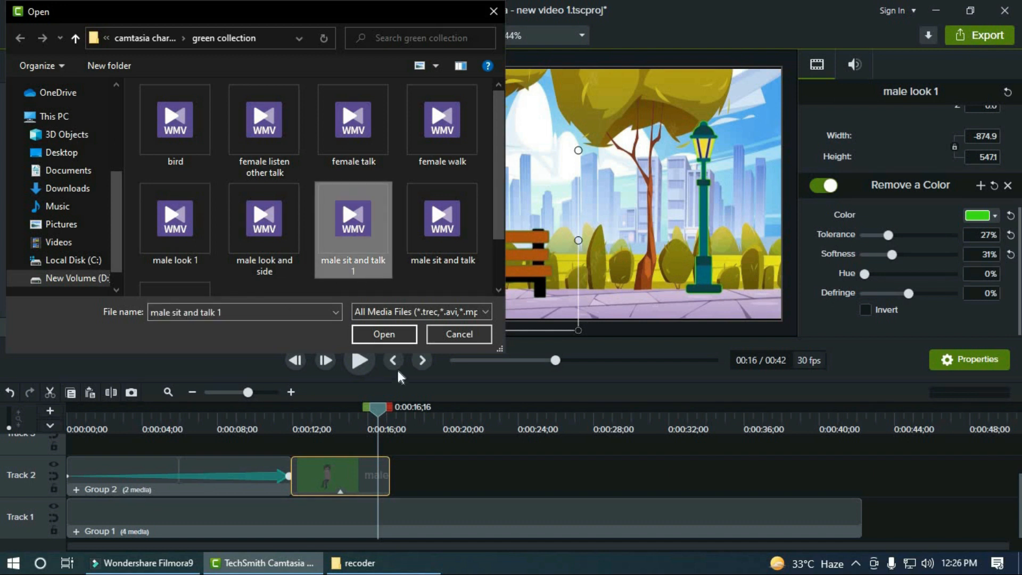
{"action": "left_click", "coordinate": [388, 334]}
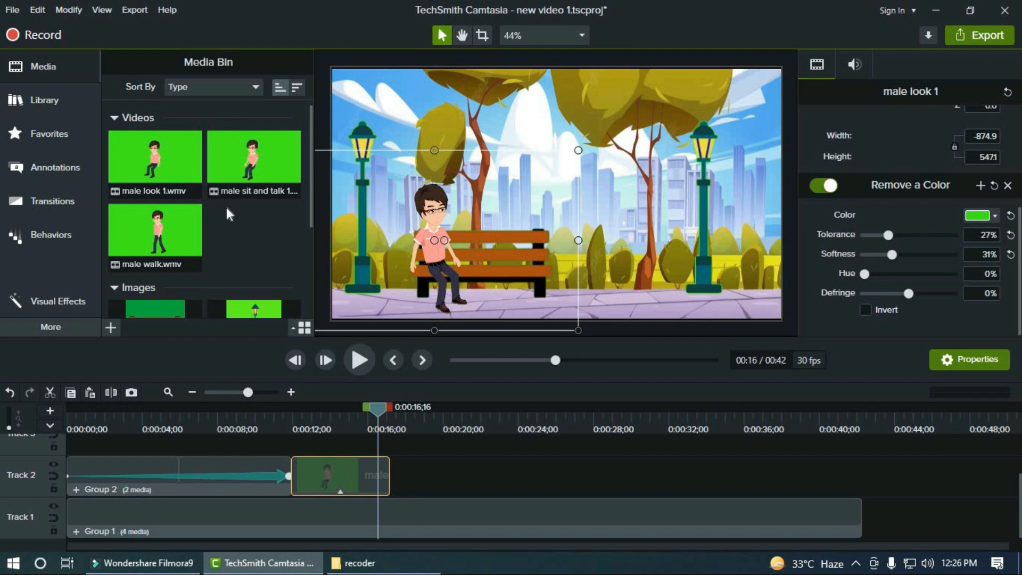
{"action": "left_click_drag", "start_coordinate": [251, 157], "coordinate": [423, 490]}
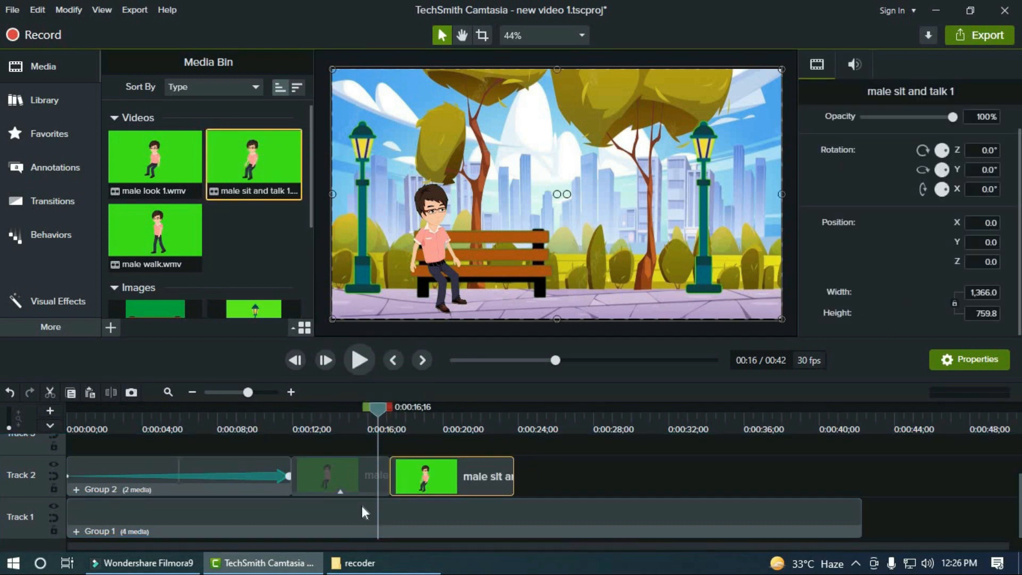
Step: Key out male sit and talk 1's green background with Remove a Color, sampling the green and setting tolerance to 20% and softness to 35%
{"action": "left_click_drag", "start_coordinate": [375, 409], "coordinate": [411, 410]}
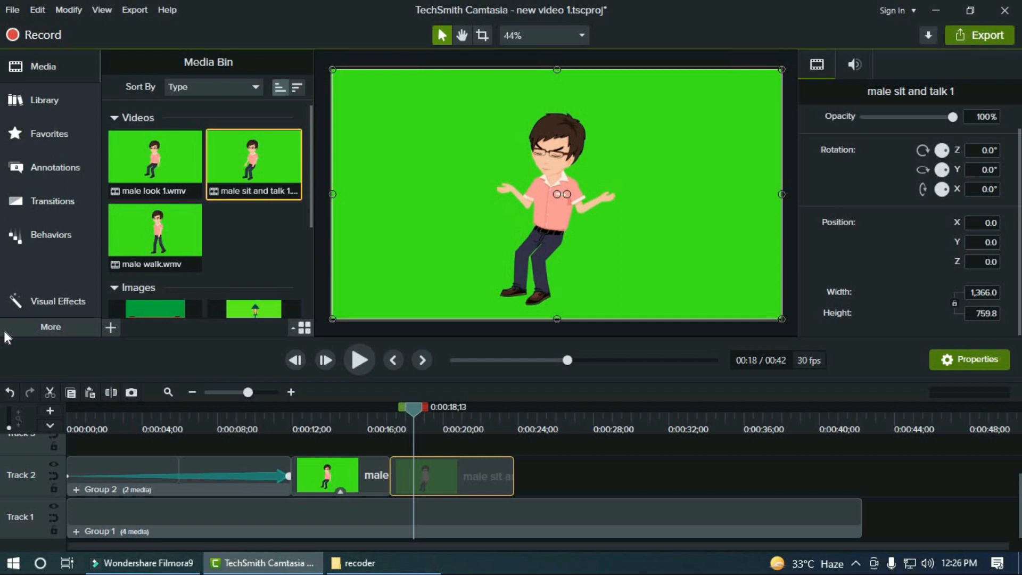
{"action": "left_click", "coordinate": [48, 309]}
{"action": "left_click_drag", "start_coordinate": [135, 308], "coordinate": [416, 484]}
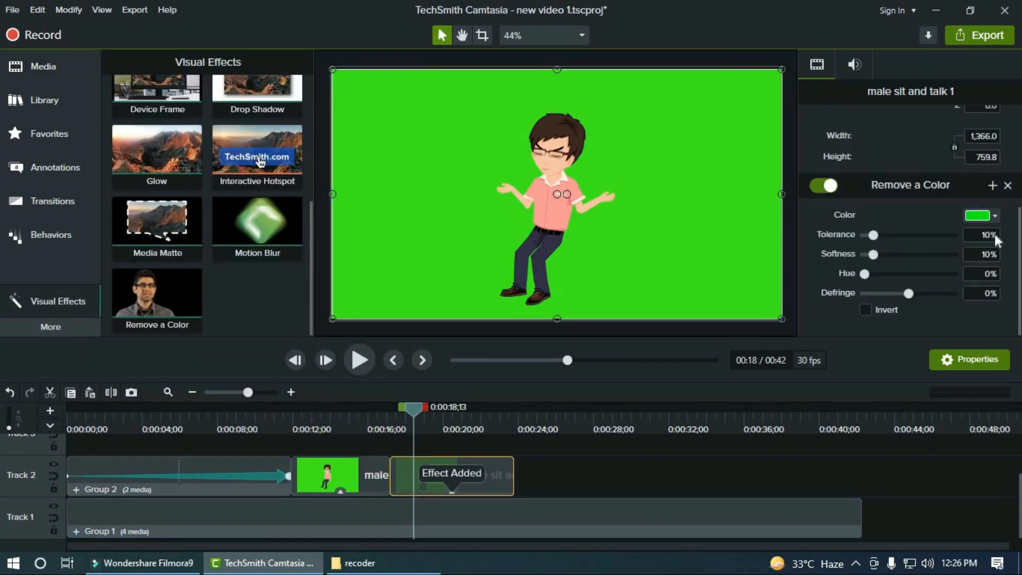
{"action": "left_click", "coordinate": [981, 215]}
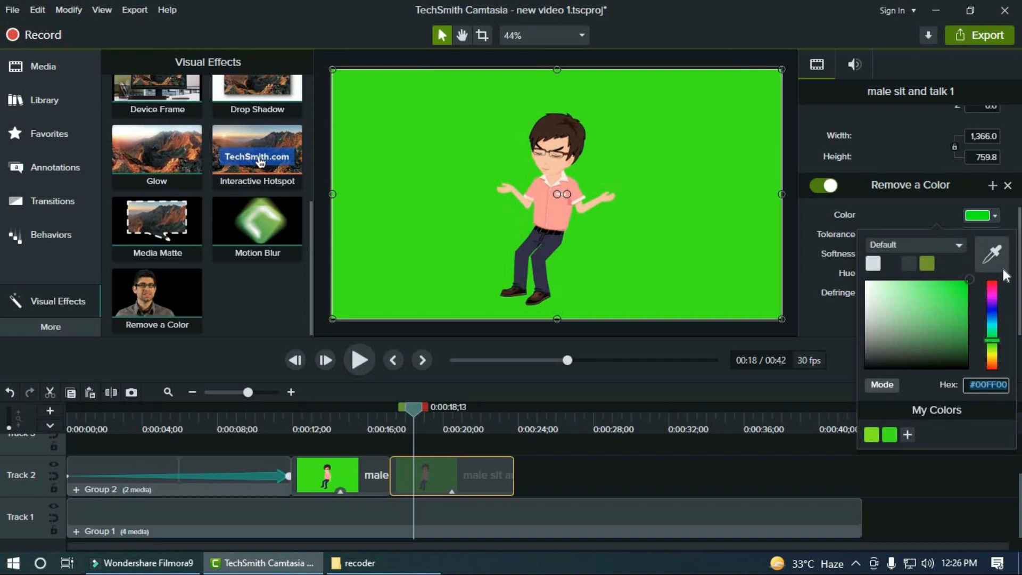
{"action": "left_click", "coordinate": [992, 255]}
{"action": "left_click", "coordinate": [718, 213]}
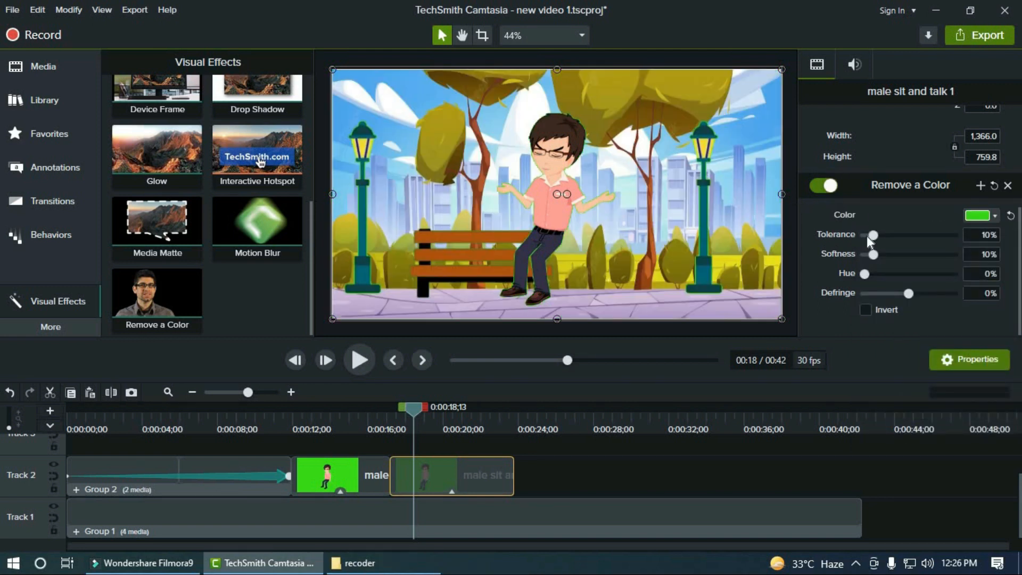
{"action": "left_click_drag", "start_coordinate": [875, 235], "coordinate": [882, 234]}
{"action": "left_click_drag", "start_coordinate": [896, 256], "coordinate": [898, 256]}
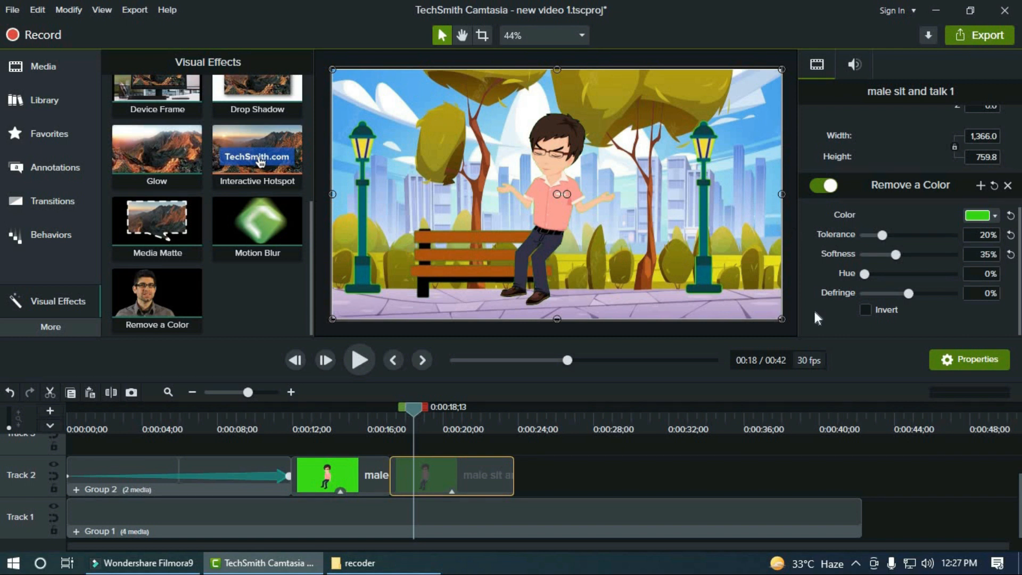
Step: Shrink the talking man, mirror him horizontally at about 1,012 by 456, and seat him at the bench end nearer the left lamp post
{"action": "left_click_drag", "start_coordinate": [781, 319], "coordinate": [763, 308]}
{"action": "left_click_drag", "start_coordinate": [622, 254], "coordinate": [607, 246]}
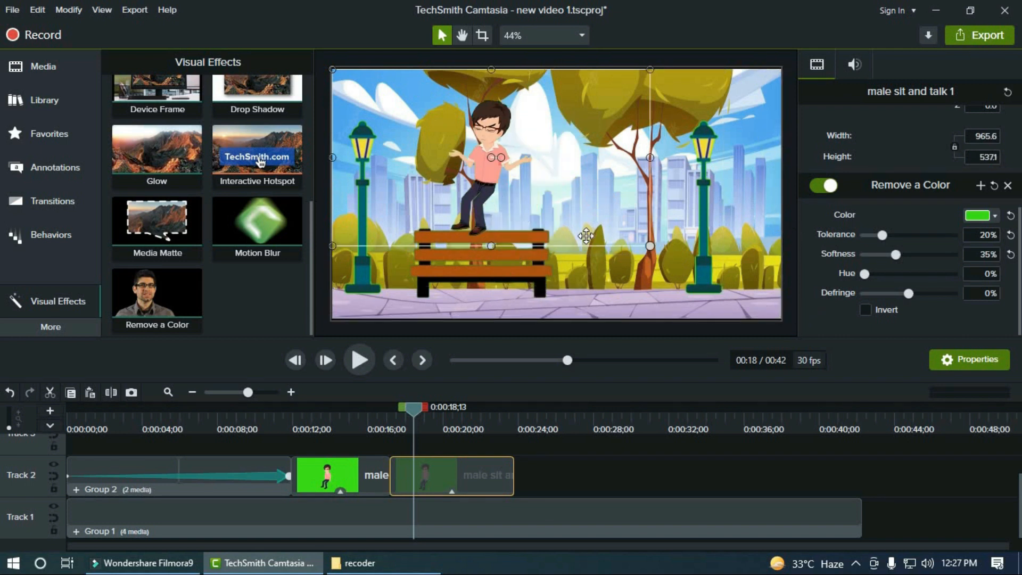
{"action": "left_click_drag", "start_coordinate": [556, 131], "coordinate": [644, 170]}
{"action": "left_click_drag", "start_coordinate": [738, 196], "coordinate": [21, 197]}
{"action": "left_click_drag", "start_coordinate": [369, 194], "coordinate": [577, 225]}
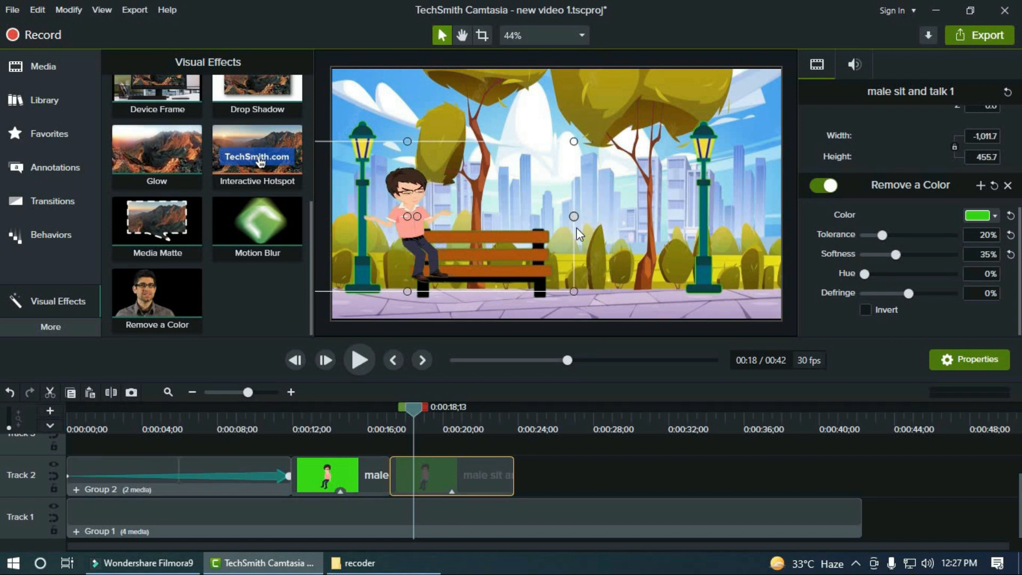
{"action": "left_click_drag", "start_coordinate": [481, 227], "coordinate": [507, 247]}
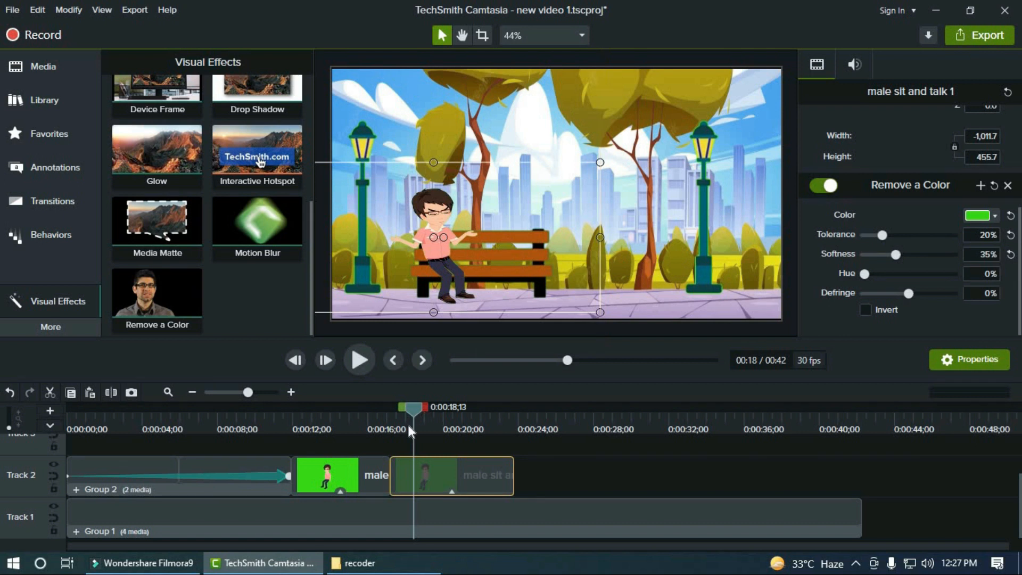
Step: Line the talking man up with the previous sitting pose at about 1,000 by 451 and preview the cut between the two clips
{"action": "mouse_move", "coordinate": [412, 412]}
{"action": "left_mouse_down"}
{"action": "mouse_move", "coordinate": [385, 419]}
{"action": "mouse_move", "coordinate": [399, 417]}
{"action": "left_mouse_up"}
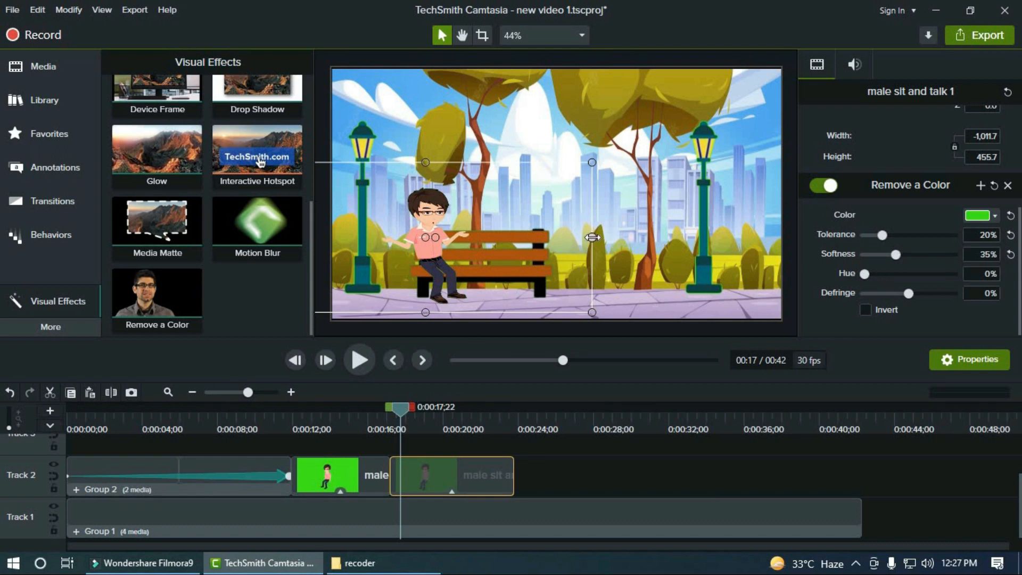
{"action": "left_click_drag", "start_coordinate": [591, 238], "coordinate": [588, 237]}
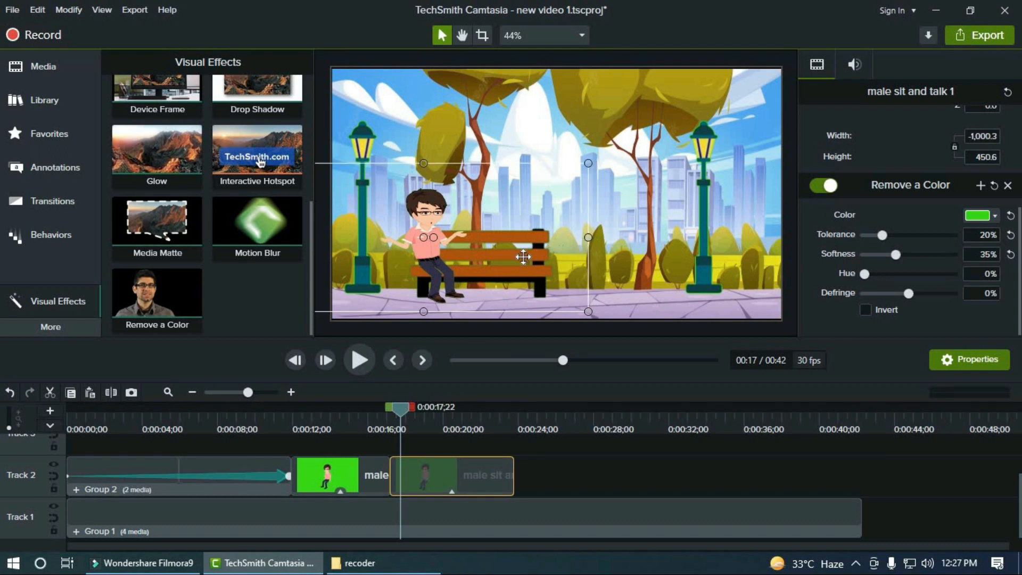
{"action": "left_click", "coordinate": [351, 420]}
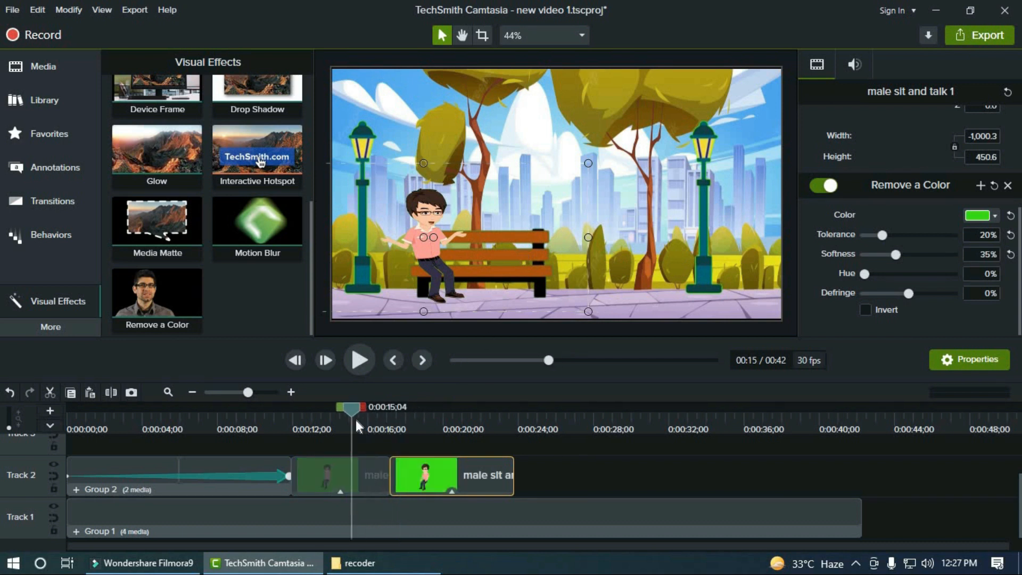
{"action": "left_click", "coordinate": [360, 361]}
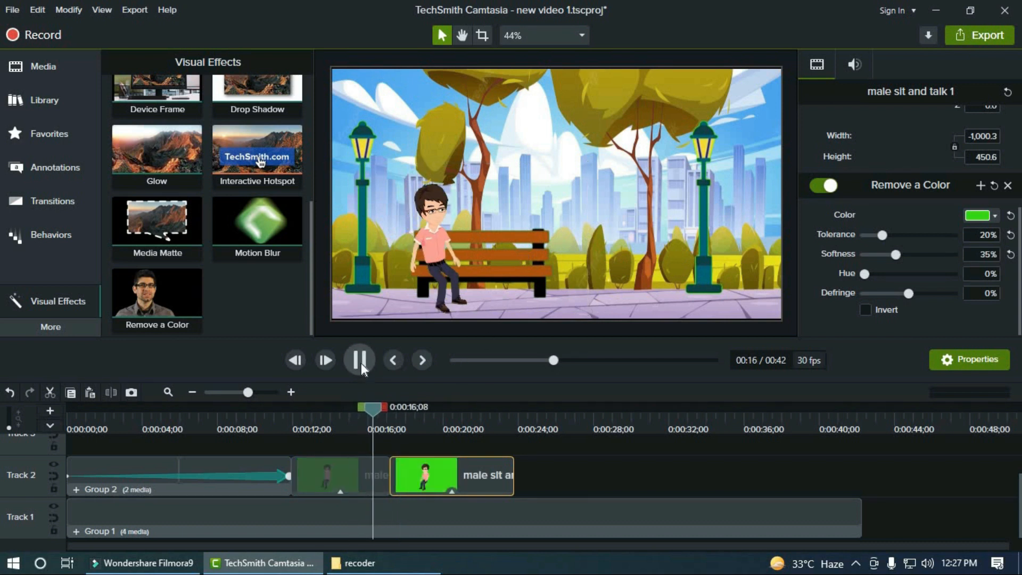
{"action": "key", "text": "space"}
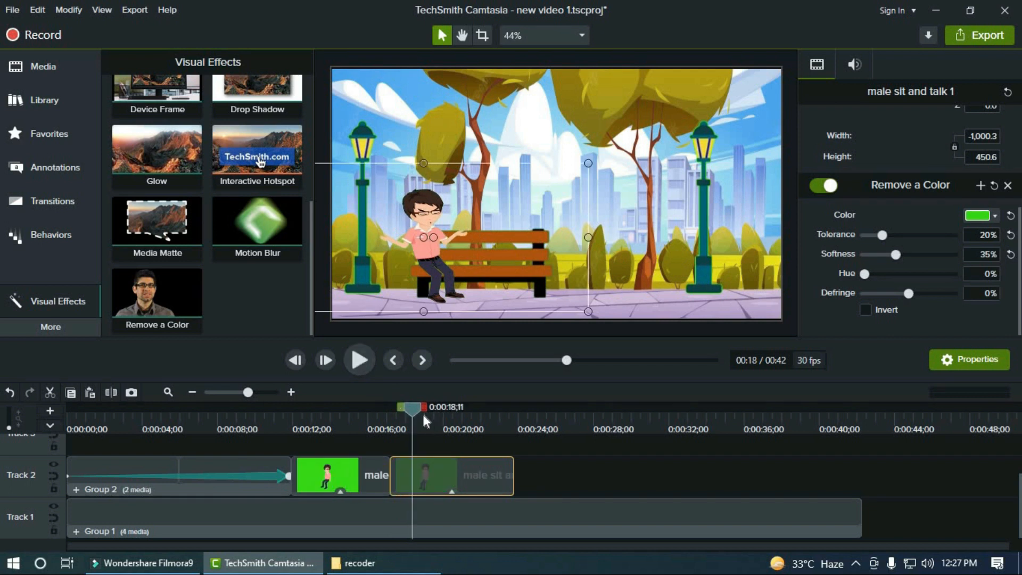
{"action": "left_click", "coordinate": [363, 423]}
{"action": "left_click", "coordinate": [359, 372]}
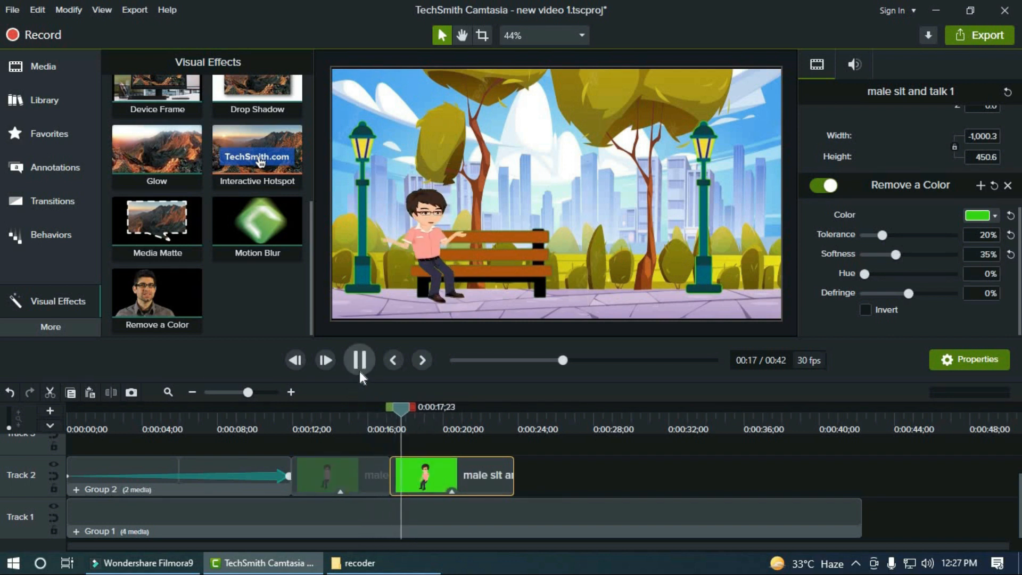
{"action": "left_click_drag", "start_coordinate": [382, 419], "coordinate": [401, 437]}
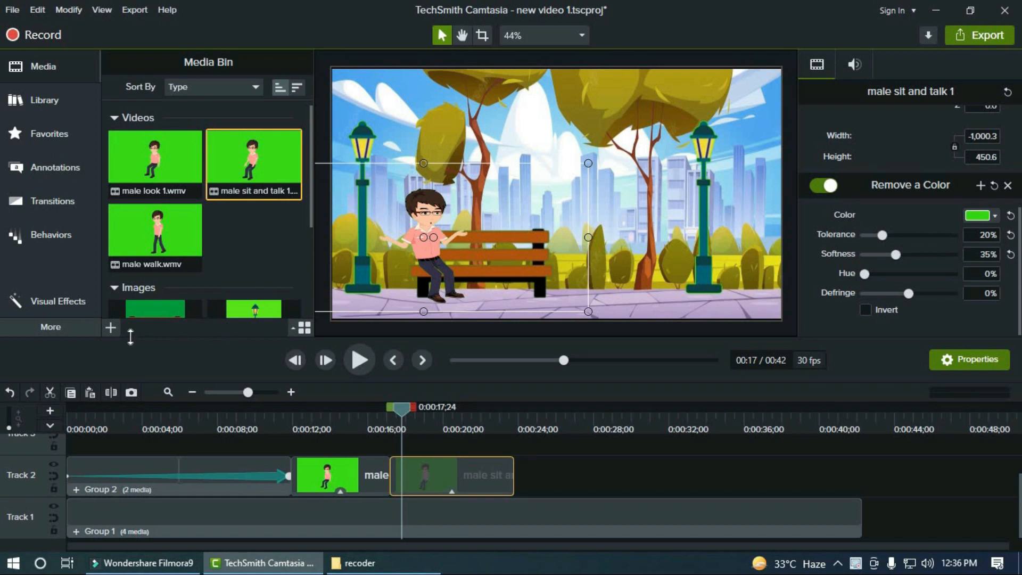
Step: Import the Untitled 4 audio from the Desktop and place it on Track 3 above the start of male sit and talk 1
{"action": "left_click", "coordinate": [111, 332]}
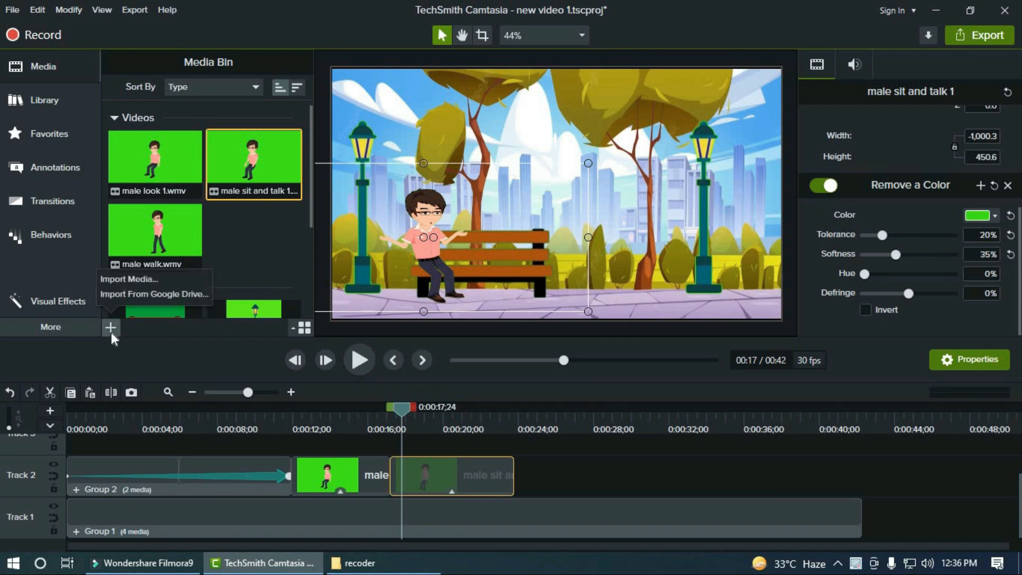
{"action": "left_click", "coordinate": [124, 279]}
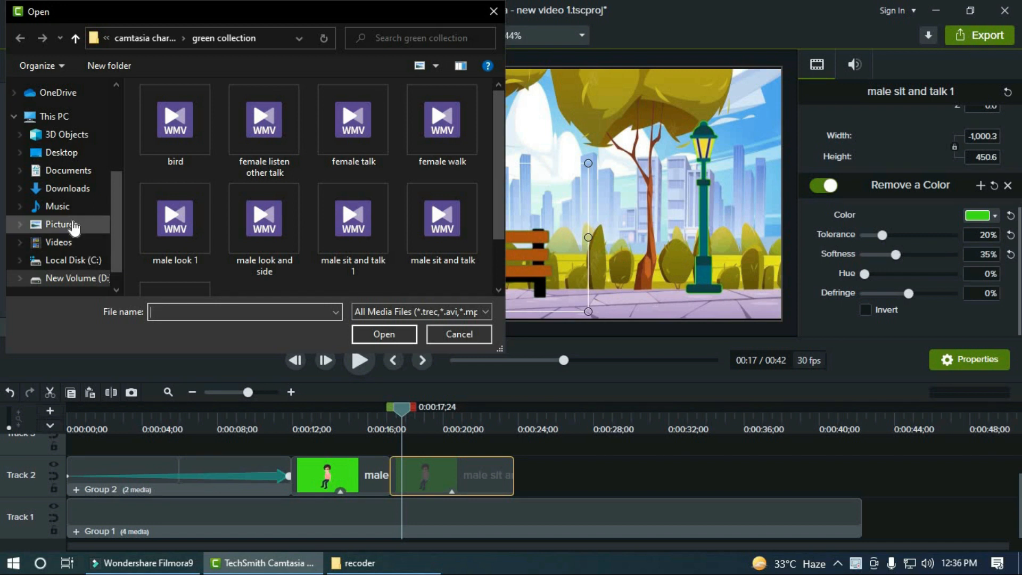
{"action": "left_click", "coordinate": [59, 152]}
{"action": "scroll", "coordinate": [195, 214], "scroll_direction": "down", "scroll_amount": 2}
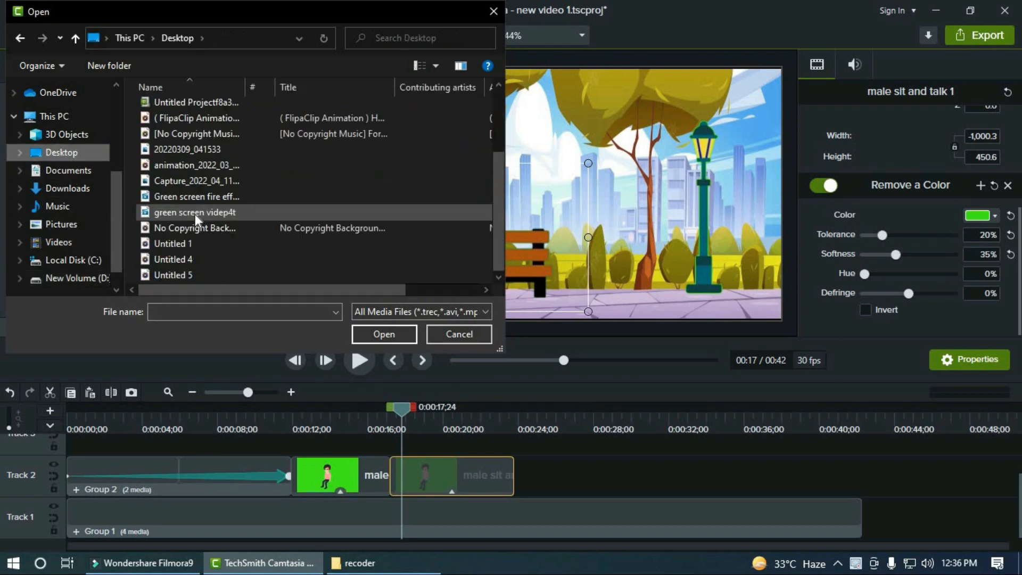
{"action": "left_click", "coordinate": [207, 260]}
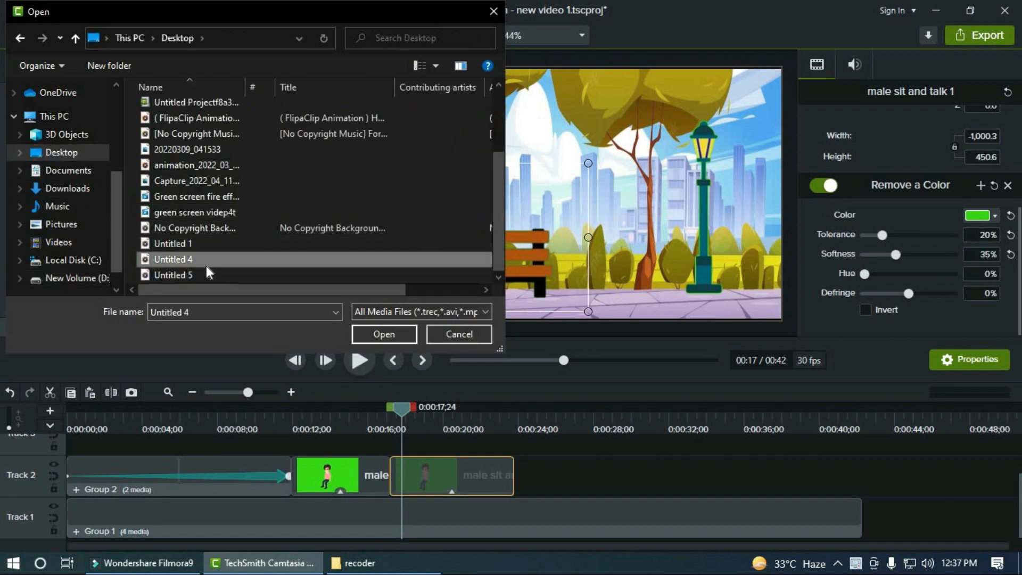
{"action": "left_click", "coordinate": [361, 334]}
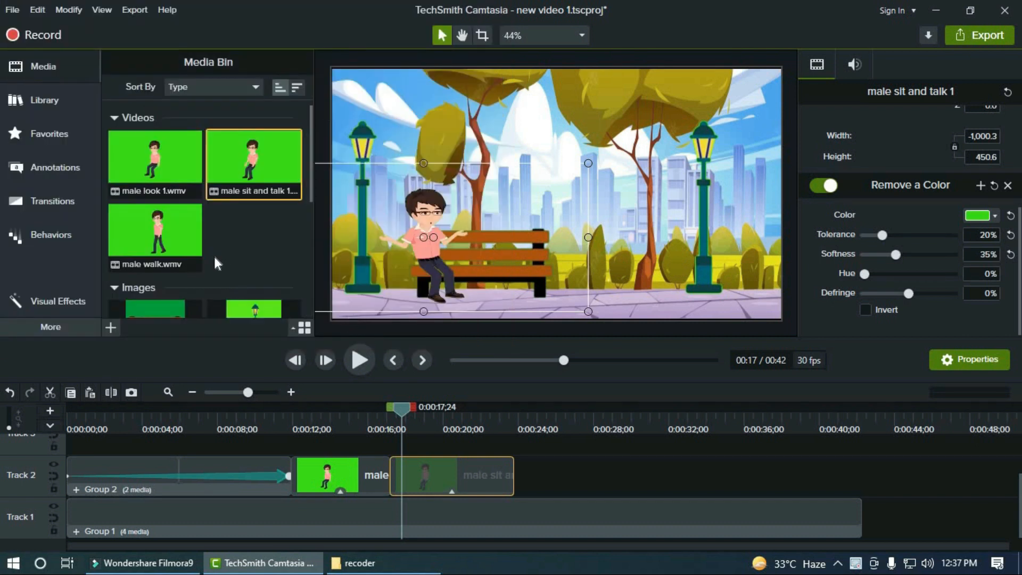
{"action": "scroll", "coordinate": [216, 254], "scroll_direction": "down", "scroll_amount": 5}
{"action": "left_click", "coordinate": [170, 273]}
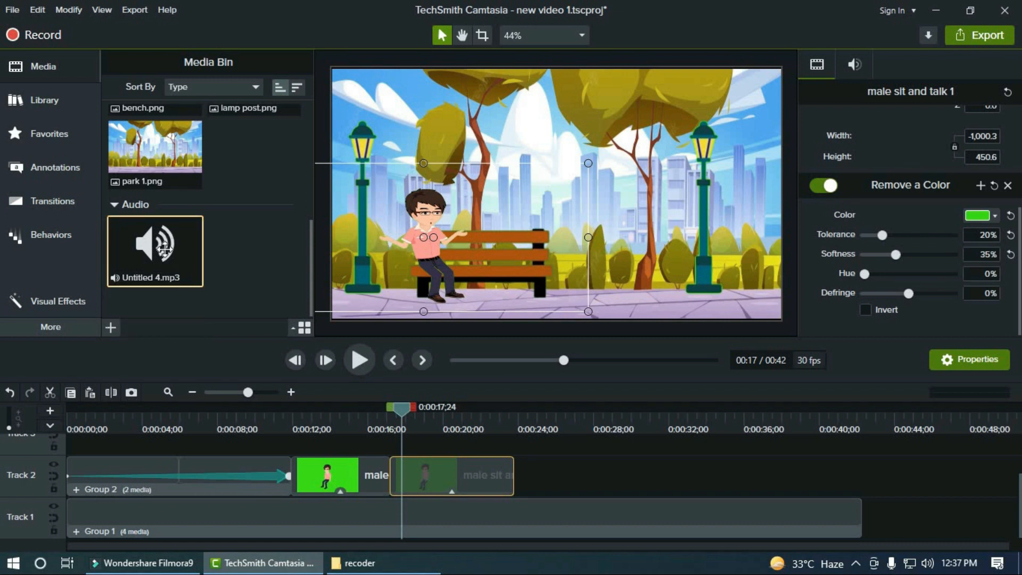
{"action": "left_click_drag", "start_coordinate": [164, 248], "coordinate": [396, 449]}
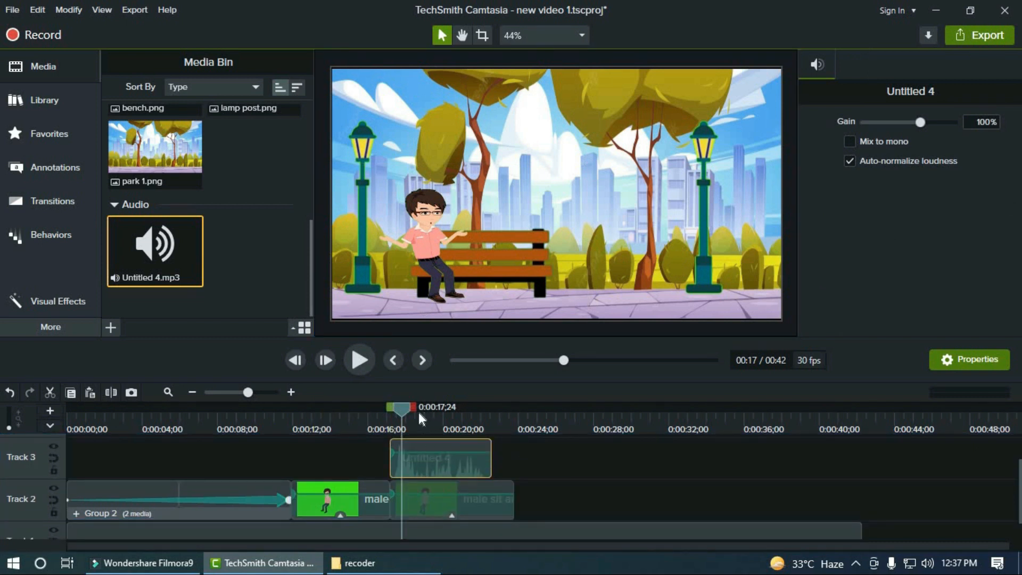
Step: Split male sit and talk 1 at 0:00:22;06, just before the audio's end, and delete the leftover piece
{"action": "left_click_drag", "start_coordinate": [398, 407], "coordinate": [482, 430]}
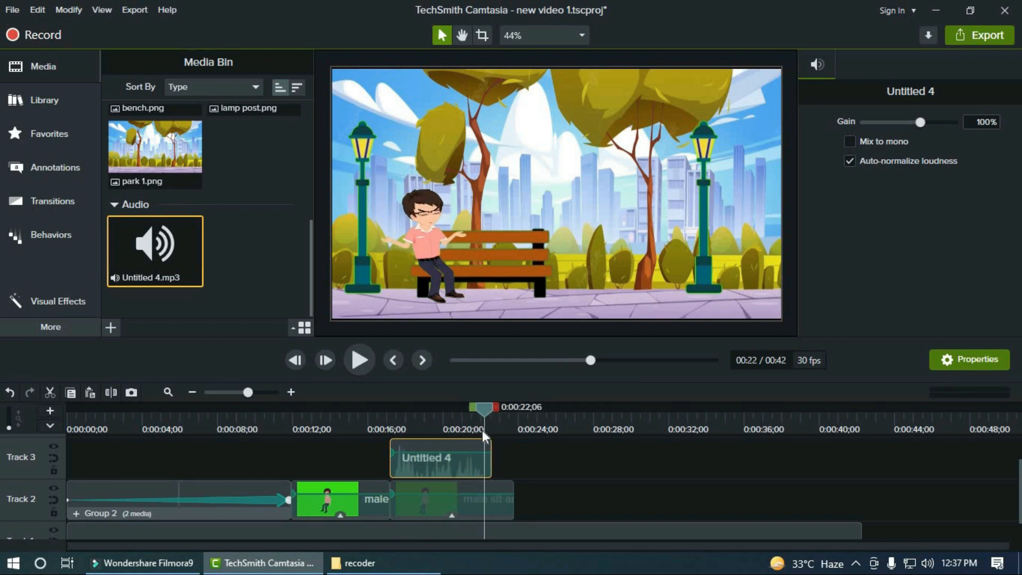
{"action": "left_click", "coordinate": [494, 500]}
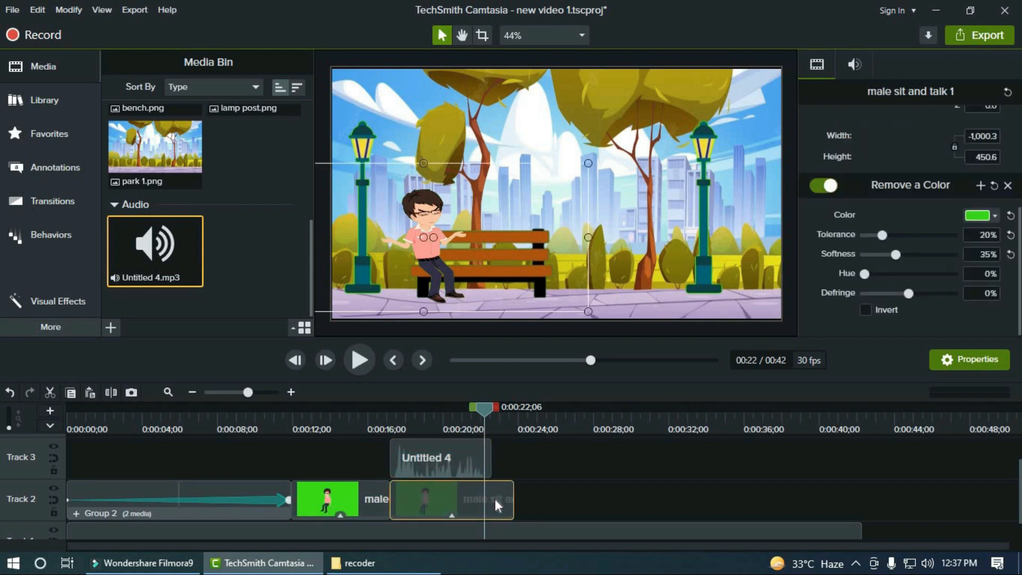
{"action": "key", "text": "s"}
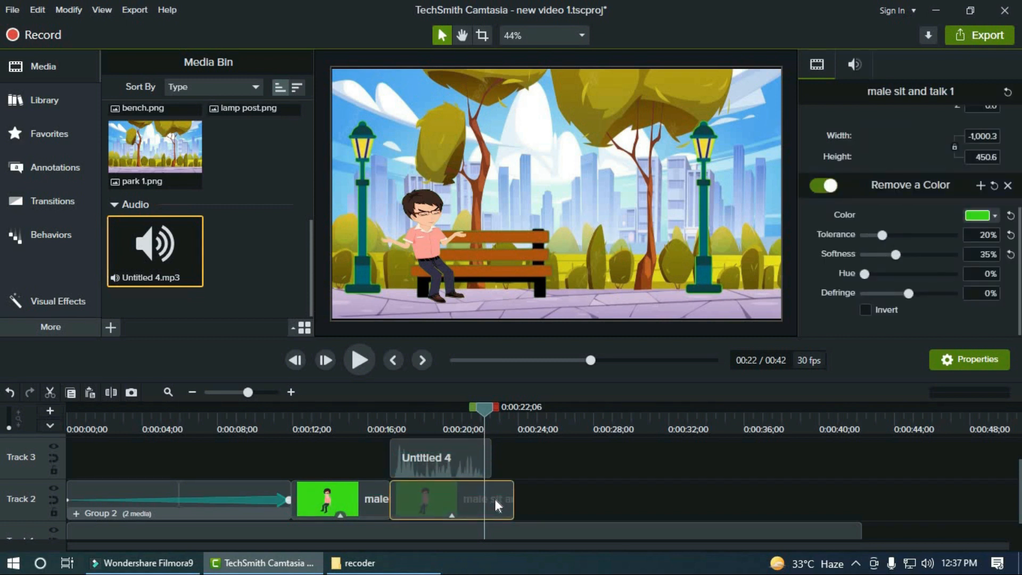
{"action": "left_click", "coordinate": [498, 496]}
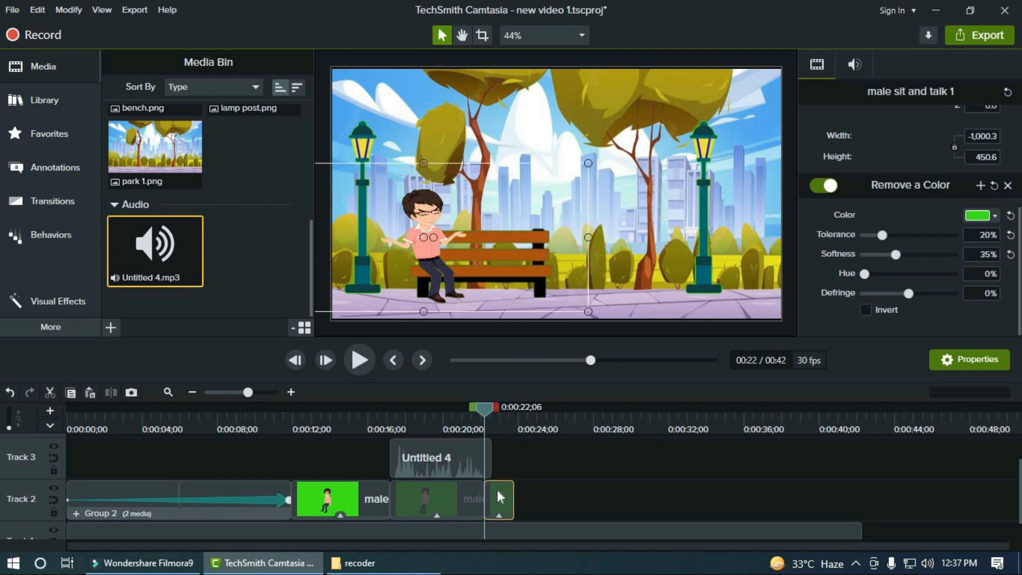
{"action": "key", "text": "Delete"}
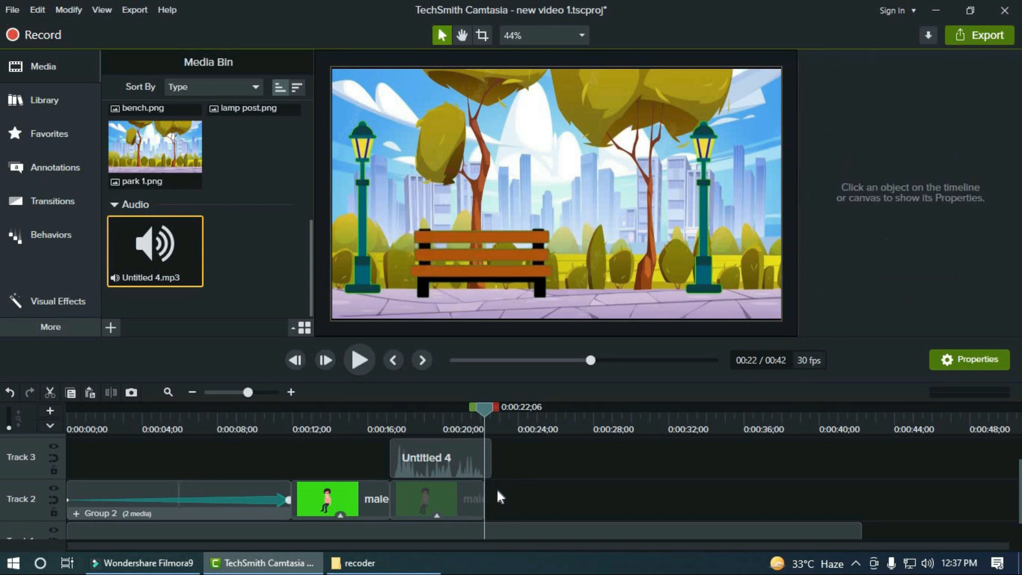
Step: Try shifting the Untitled 4 audio to end with the trimmed talking clip, and return it to the clip's start
{"action": "left_click", "coordinate": [467, 452]}
{"action": "left_click_drag", "start_coordinate": [466, 452], "coordinate": [472, 455]}
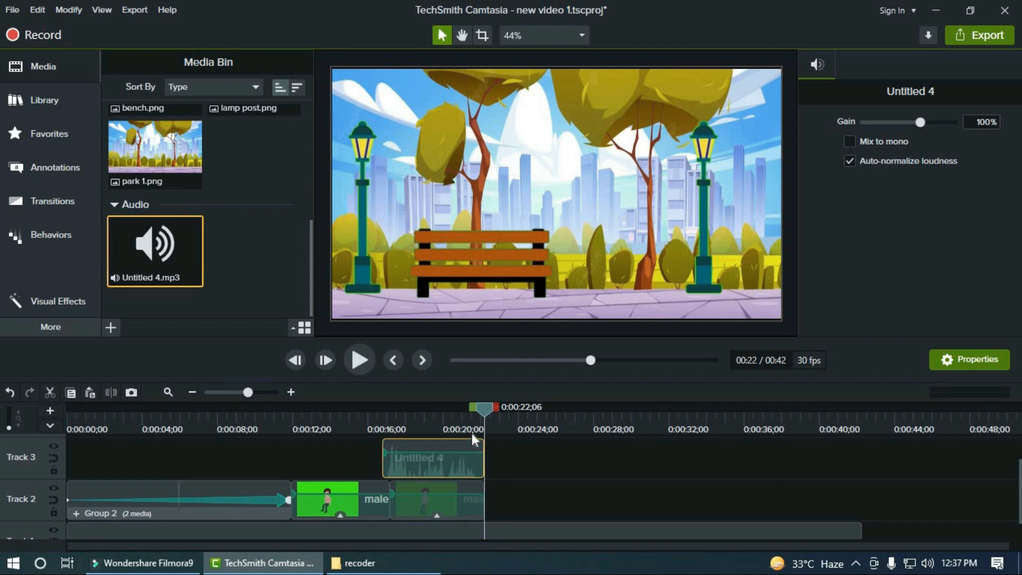
{"action": "left_click_drag", "start_coordinate": [481, 411], "coordinate": [461, 411]}
{"action": "left_click", "coordinate": [292, 413]}
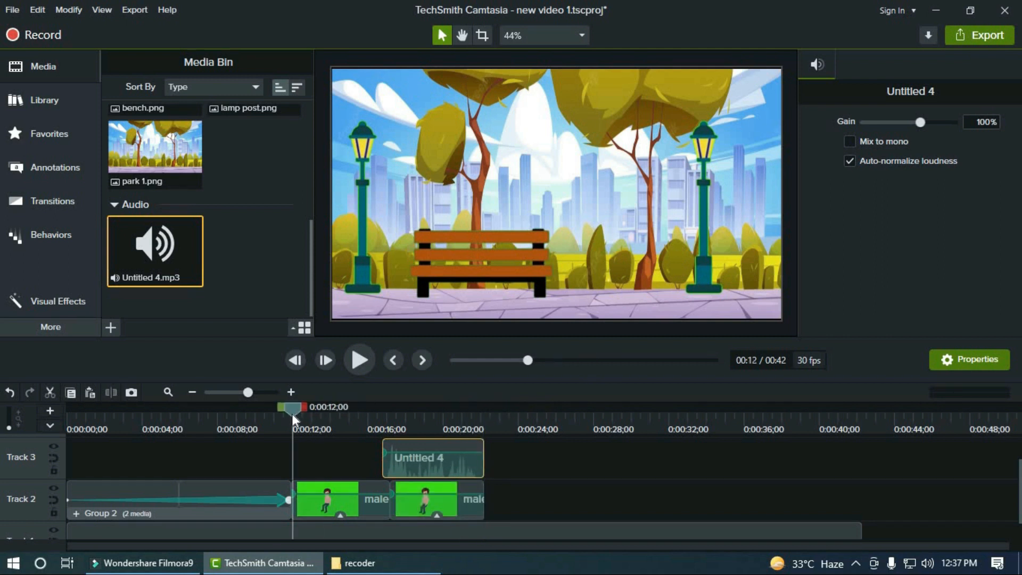
{"action": "left_click", "coordinate": [311, 409]}
{"action": "left_click_drag", "start_coordinate": [415, 457], "coordinate": [426, 461]}
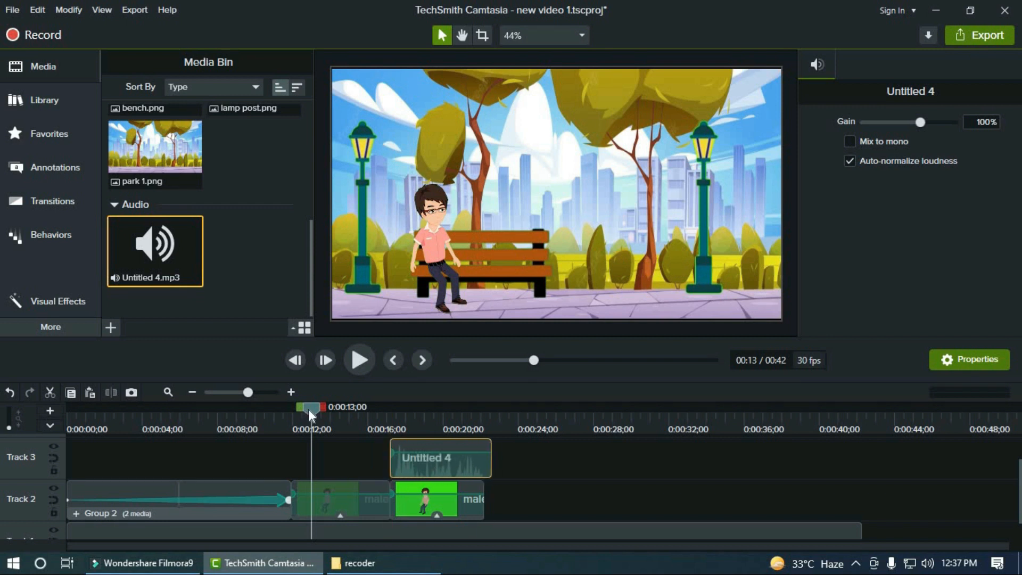
Step: Play the scene from 0:00:15;02 to preview the talking man with the voice track
{"action": "left_click_drag", "start_coordinate": [314, 406], "coordinate": [352, 417]}
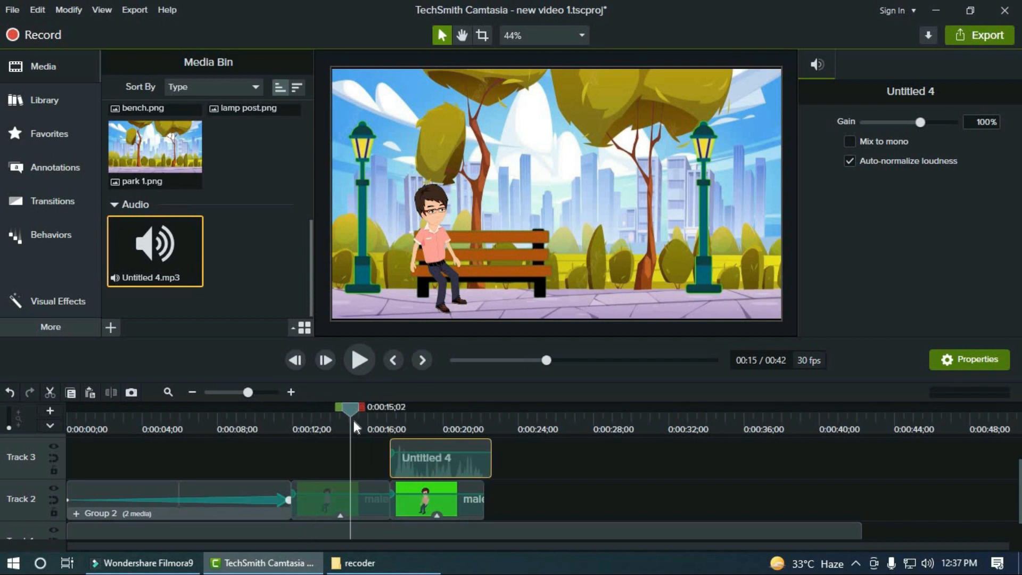
{"action": "left_click", "coordinate": [347, 359]}
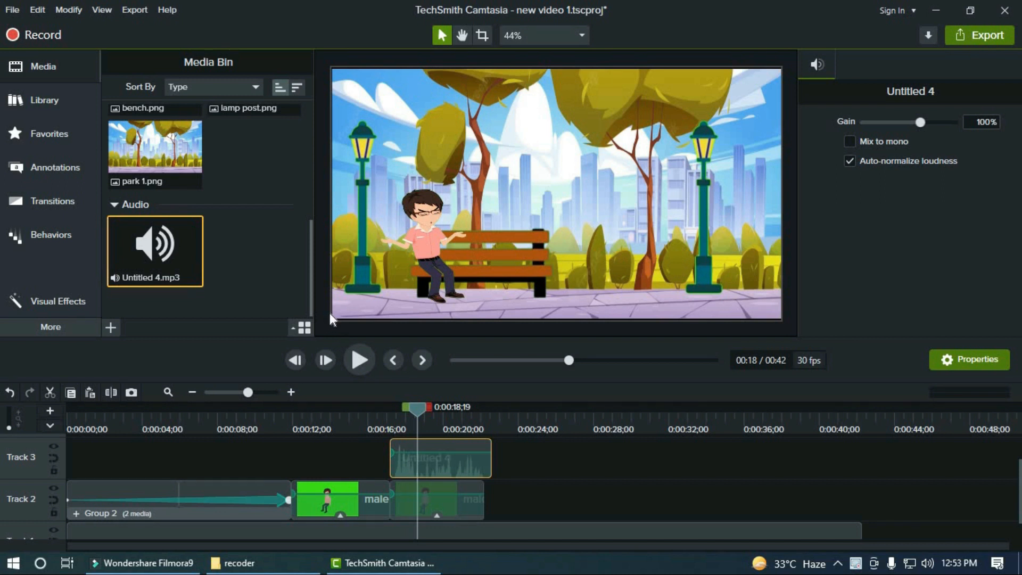
Step: Set up a local export with custom production settings: WMV format, Camtasia Best Quality and File Size profile, and the current 1366x768 video size
{"action": "left_click", "coordinate": [969, 37]}
{"action": "left_click", "coordinate": [940, 64]}
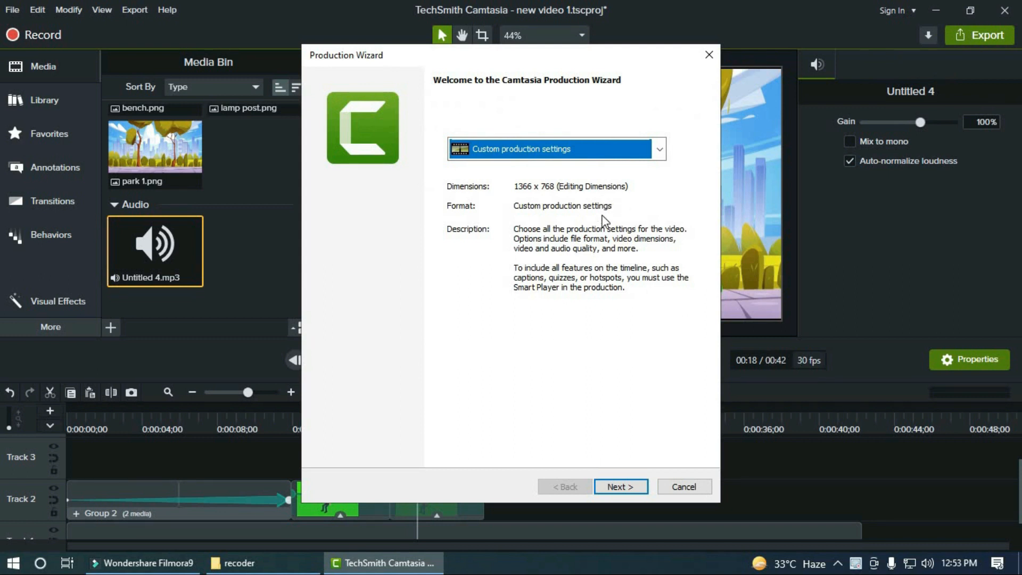
{"action": "left_click", "coordinate": [628, 492]}
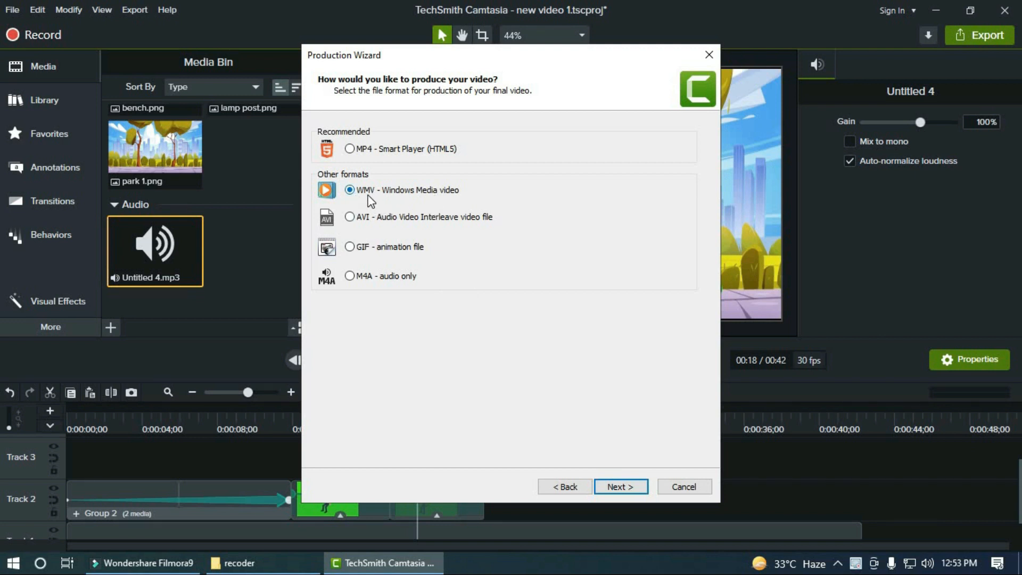
{"action": "left_click", "coordinate": [614, 488]}
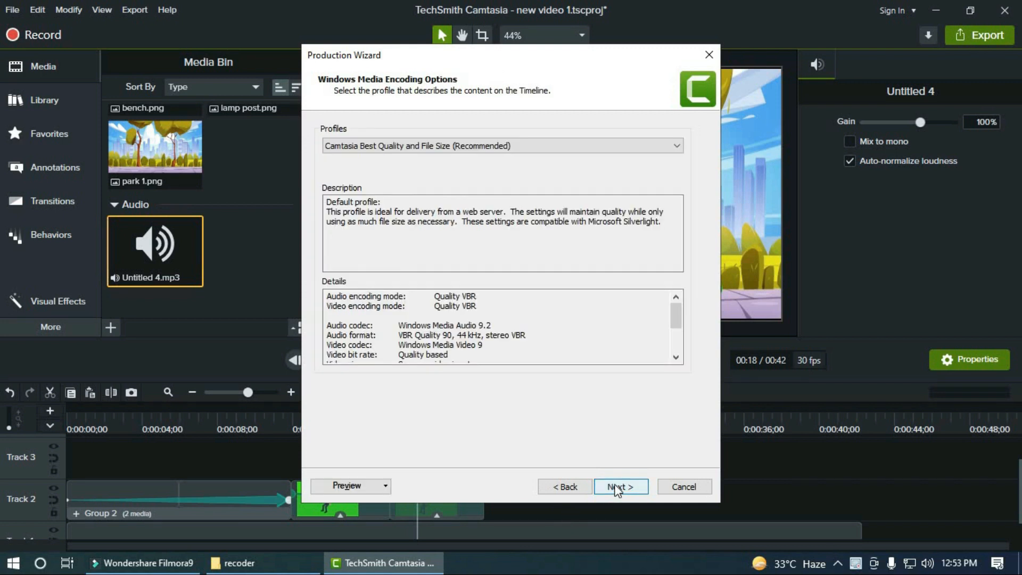
{"action": "left_click", "coordinate": [616, 487]}
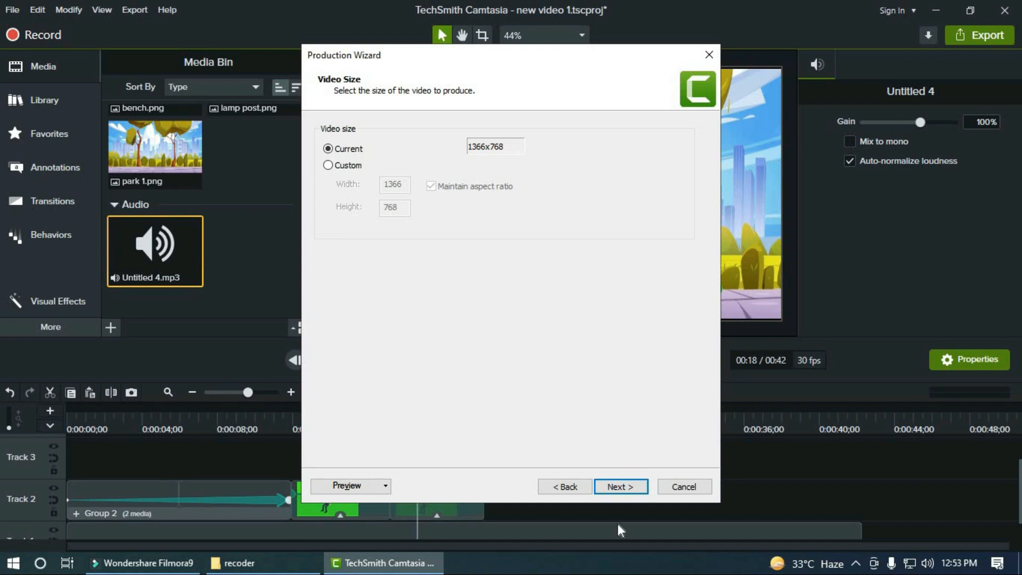
{"action": "left_click", "coordinate": [627, 489]}
{"action": "left_click", "coordinate": [616, 487]}
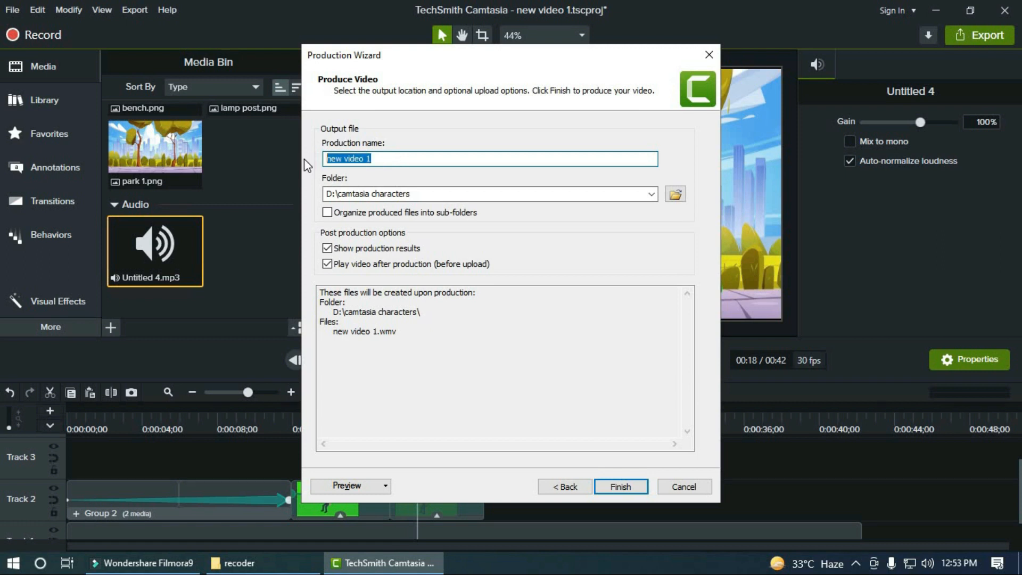
Step: Start producing the video under the name cartoon in D:\camtasia characters, and cancel the rendering
{"action": "type", "text": "cartoon"}
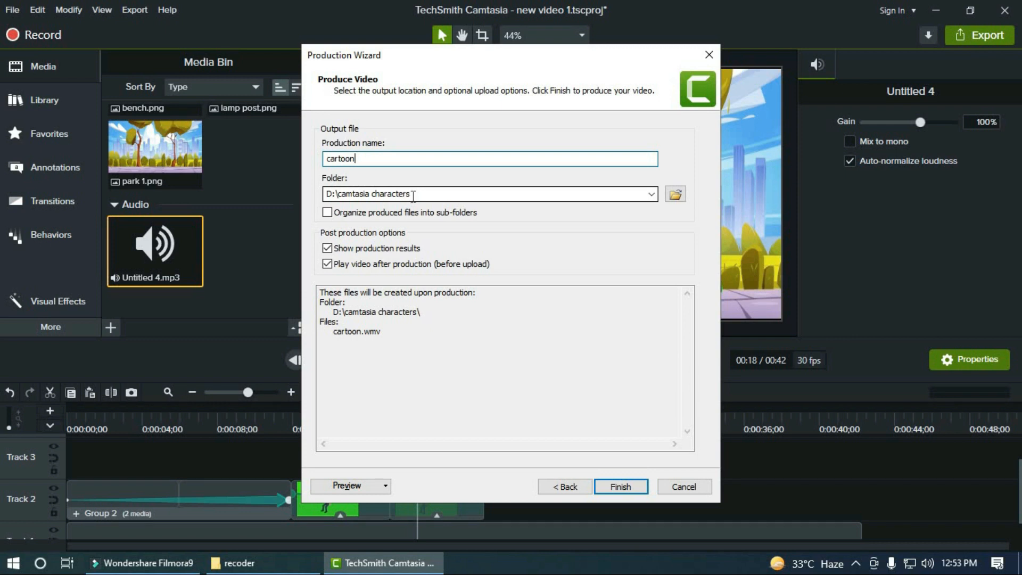
{"action": "left_click", "coordinate": [638, 485]}
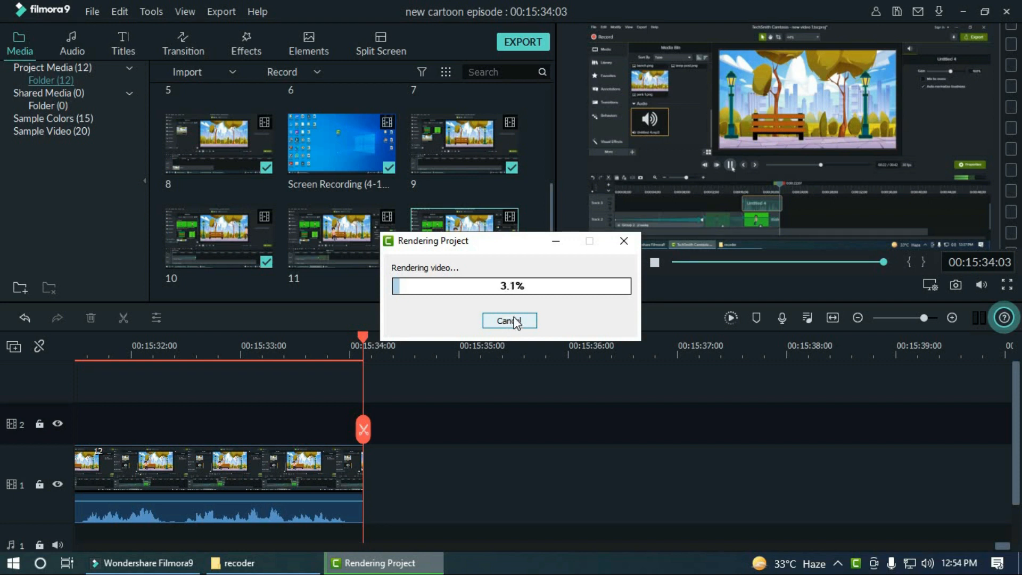
{"action": "left_click", "coordinate": [510, 320]}
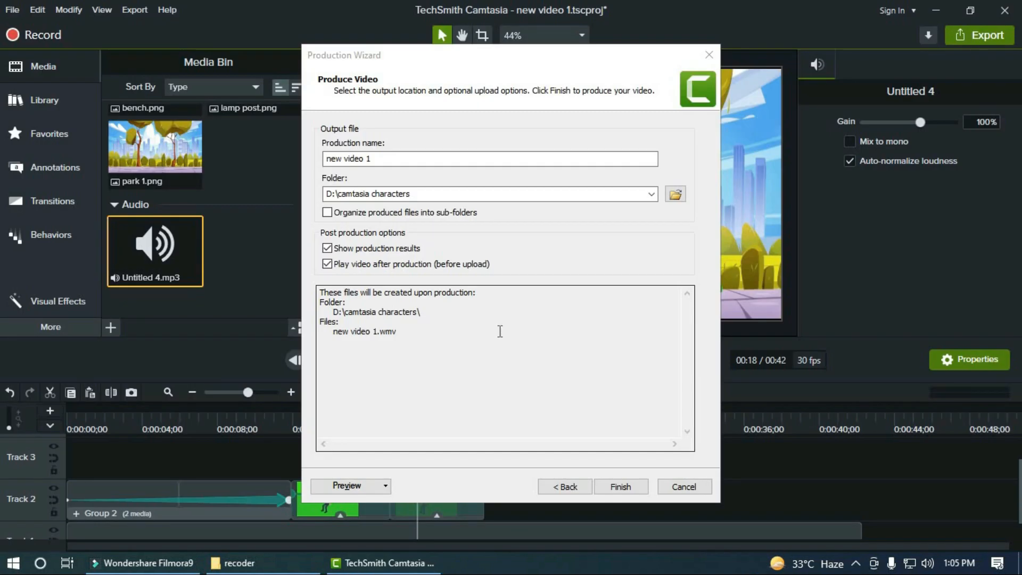